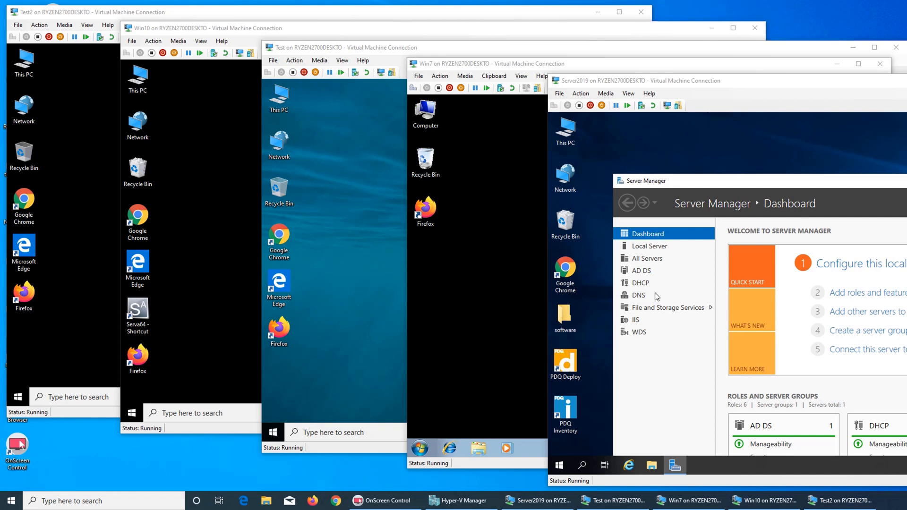
Step: Review the server's system properties from This PC, then browse its drives
{"action": "left_click", "coordinate": [565, 137]}
{"action": "right_click", "coordinate": [565, 137]}
{"action": "left_click", "coordinate": [588, 246]}
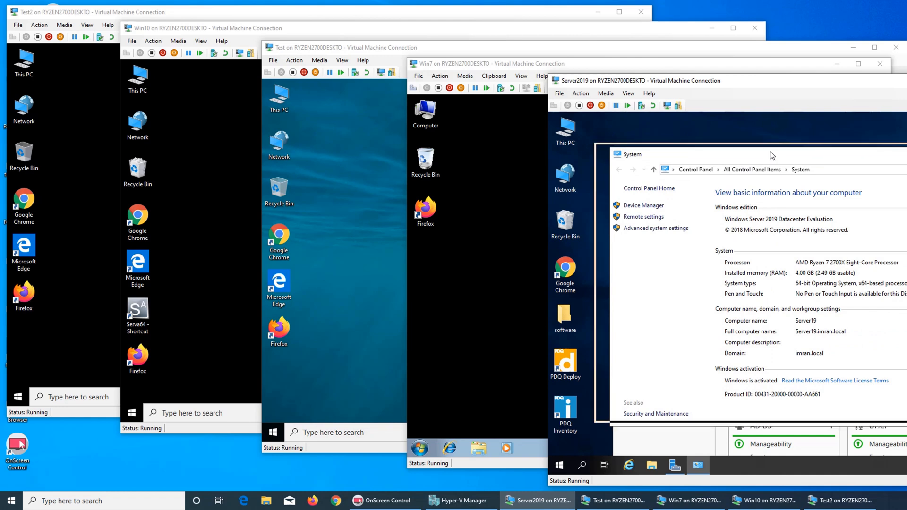
{"action": "left_click_drag", "start_coordinate": [786, 156], "coordinate": [770, 152]}
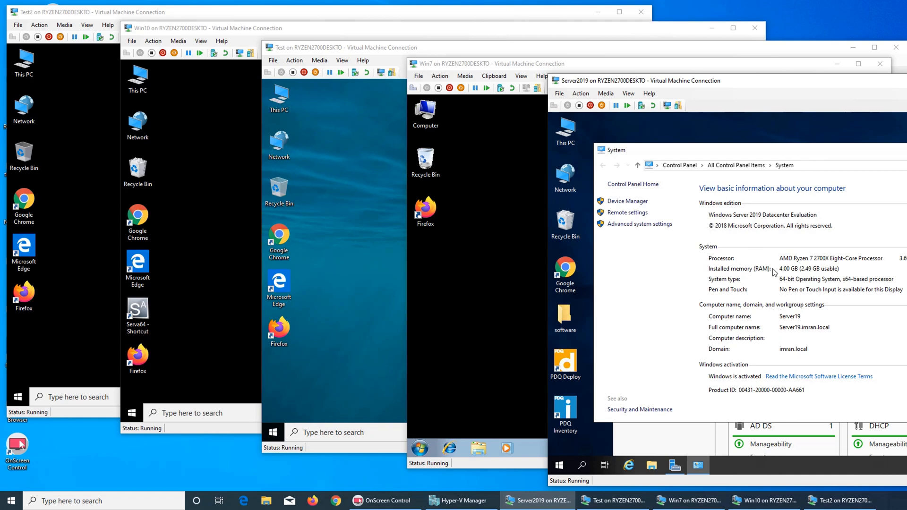
{"action": "left_click", "coordinate": [906, 150]}
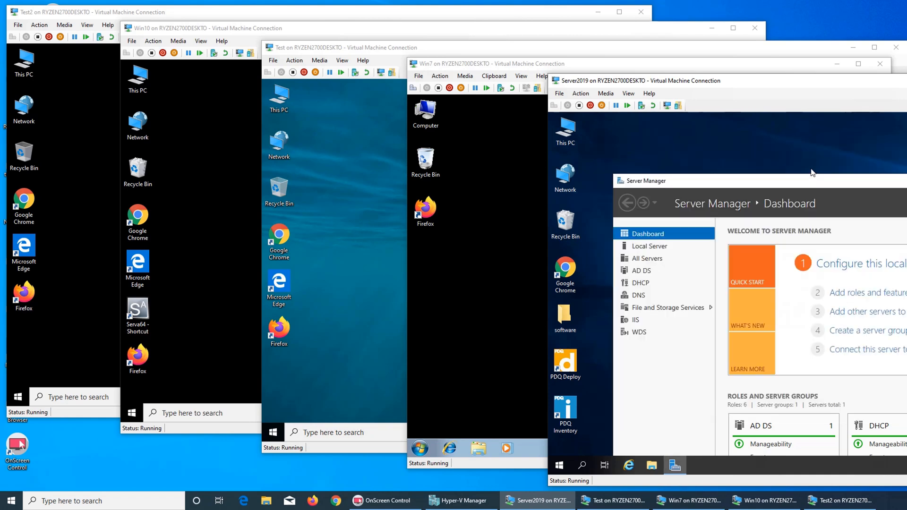
{"action": "double_click", "coordinate": [569, 129]}
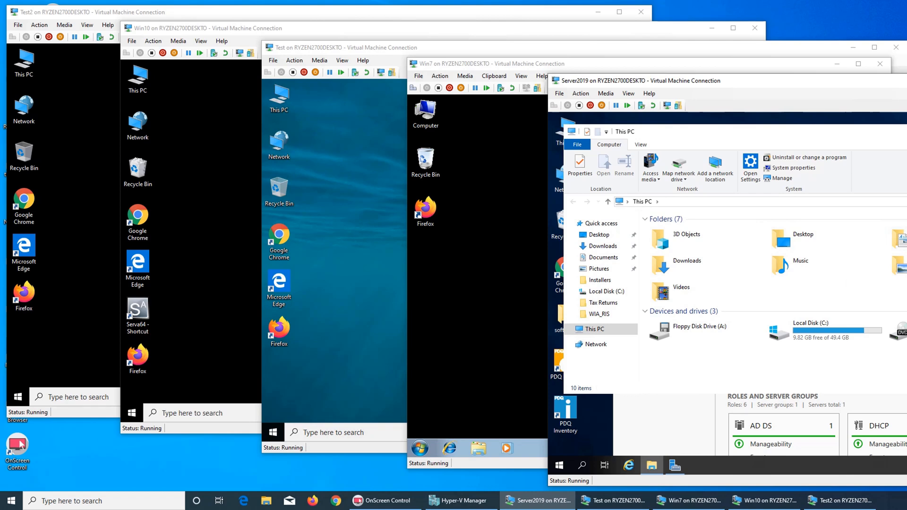
{"action": "key", "text": "alt+F4"}
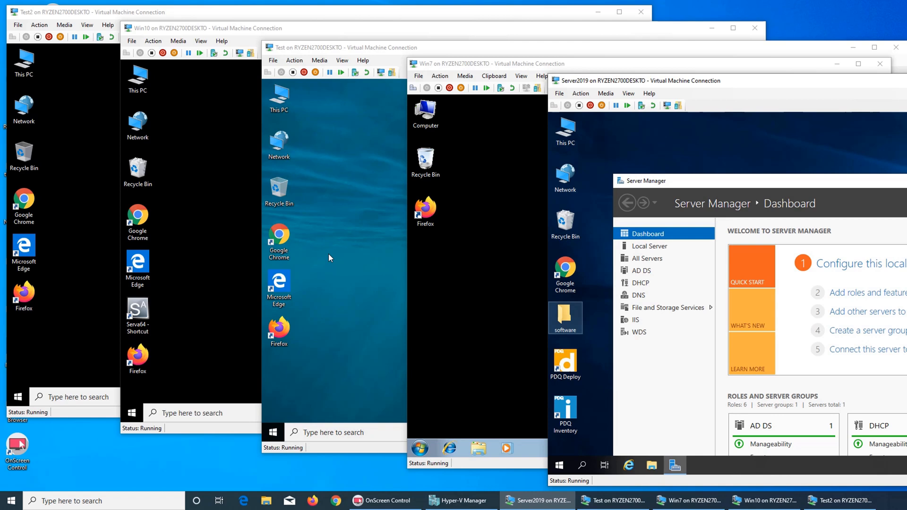
Step: Launch PDQ Inventory and shift the VM window left to reveal more All Computers columns
{"action": "left_click", "coordinate": [567, 409]}
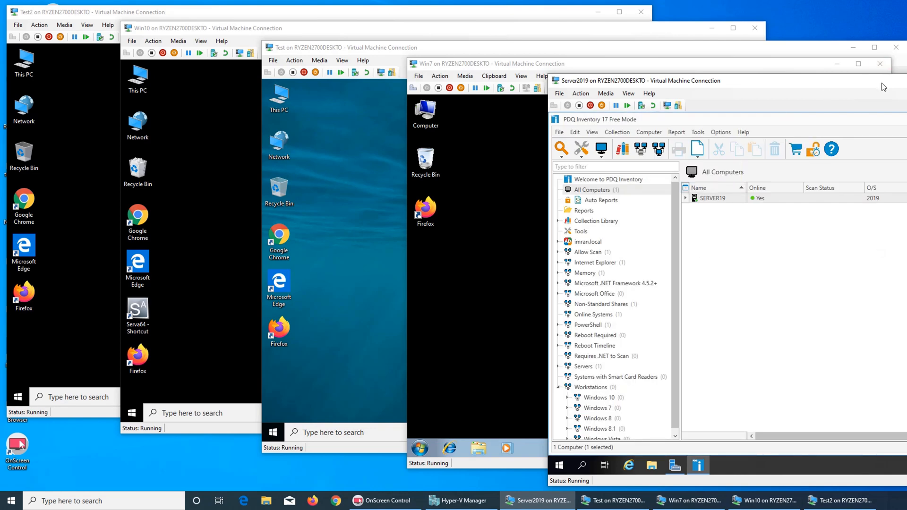
{"action": "left_click_drag", "start_coordinate": [882, 83], "coordinate": [597, 72]}
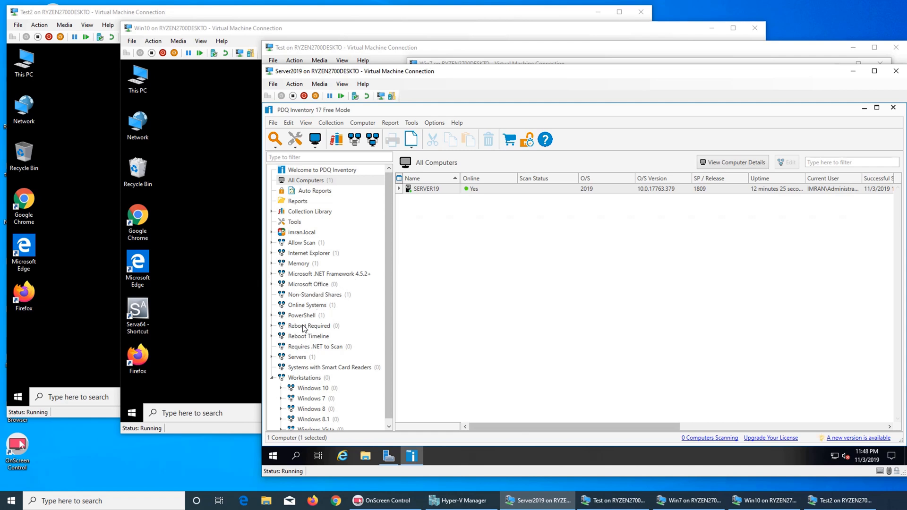
{"action": "scroll", "coordinate": [326, 335], "scroll_direction": "down", "scroll_amount": 1}
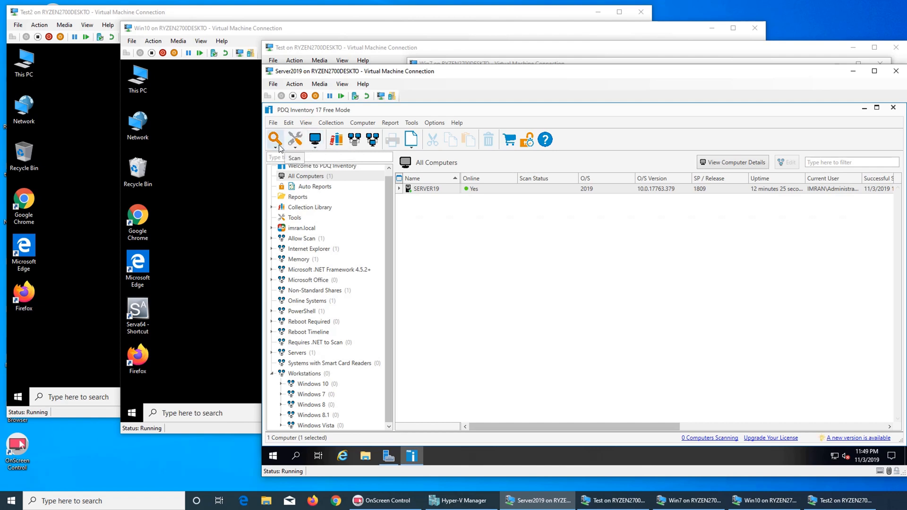
Step: Use Add Computers > Active Directory - Browse by Name to list the IMRAN.LOCAL computers
{"action": "left_click", "coordinate": [315, 143]}
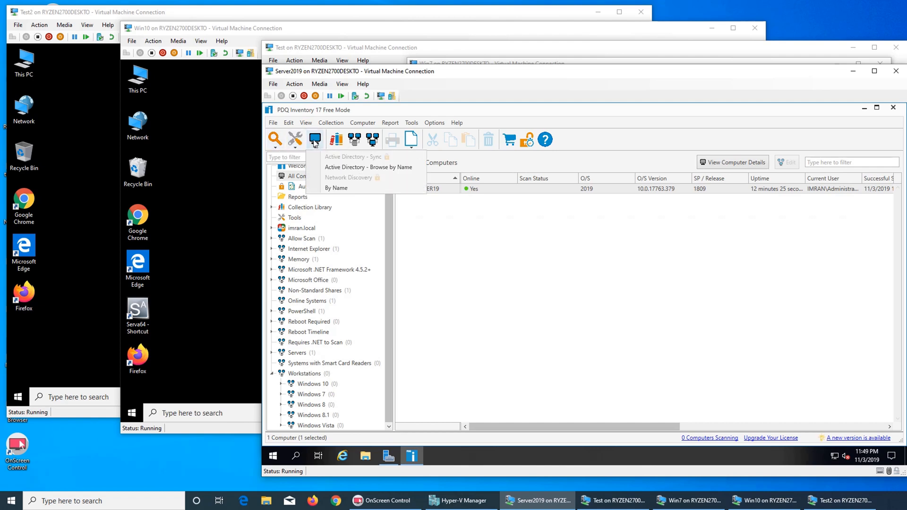
{"action": "left_click", "coordinate": [355, 167]}
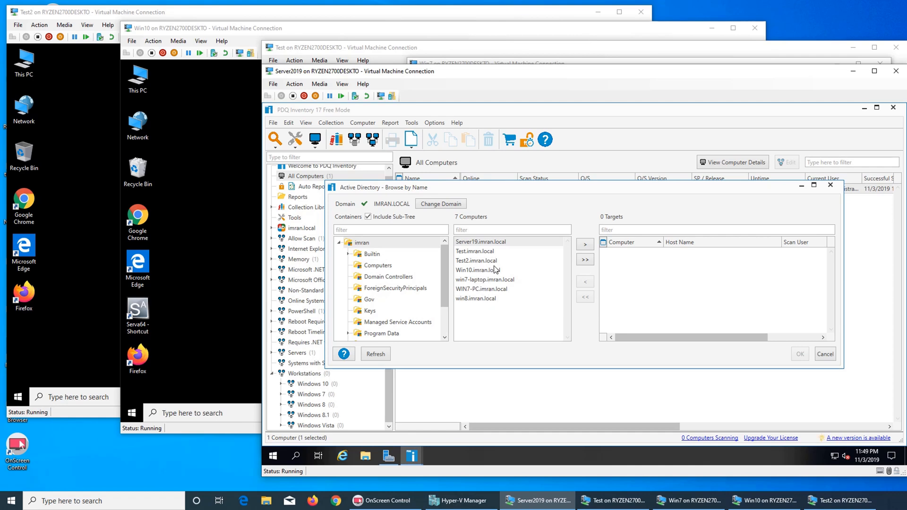
Step: Move Test, Test2, Win10, win7-laptop, WIN7-PC and win8 into Targets, skipping Server19
{"action": "left_click", "coordinate": [467, 256]}
{"action": "left_click", "coordinate": [586, 244]}
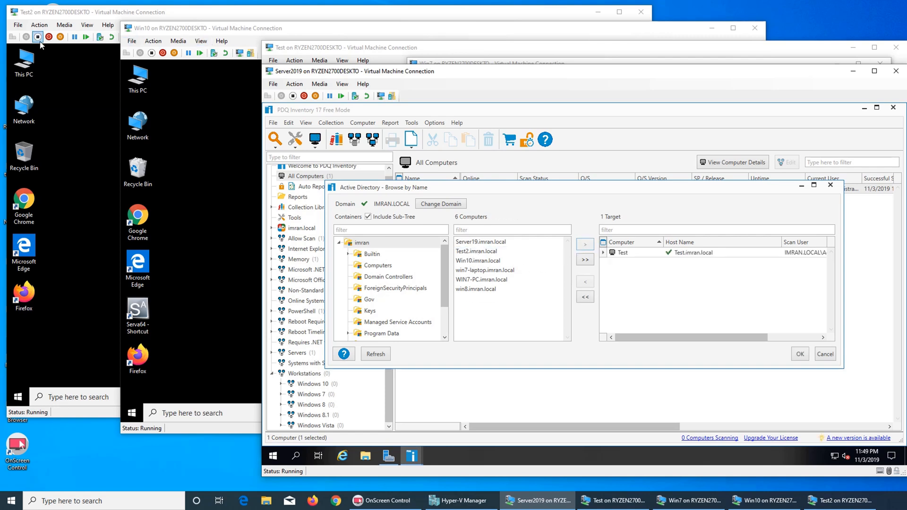
{"action": "left_click", "coordinate": [494, 252]}
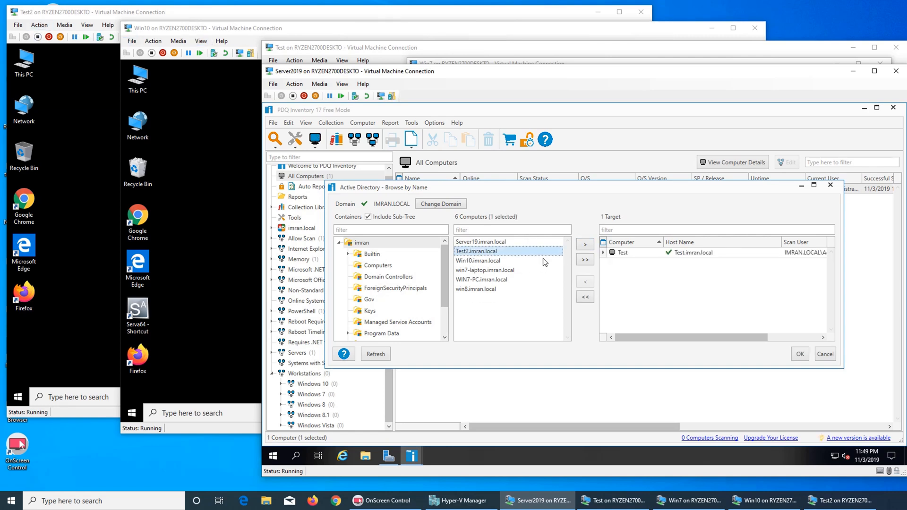
{"action": "left_click", "coordinate": [587, 244]}
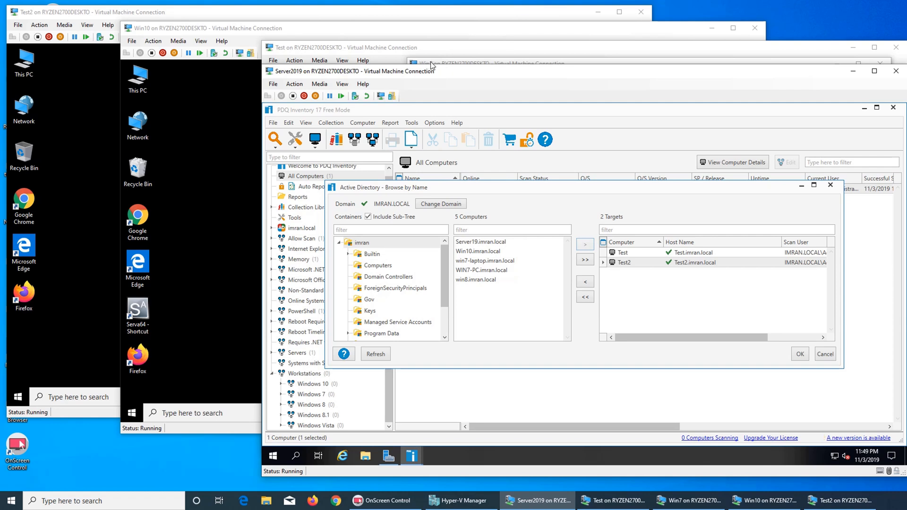
{"action": "left_click", "coordinate": [489, 253]}
{"action": "left_click", "coordinate": [585, 244]}
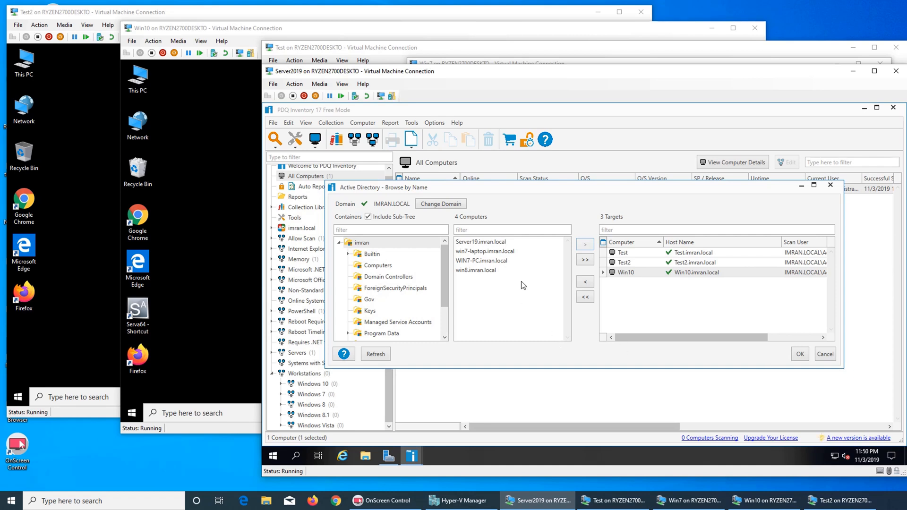
{"action": "left_click", "coordinate": [494, 252]}
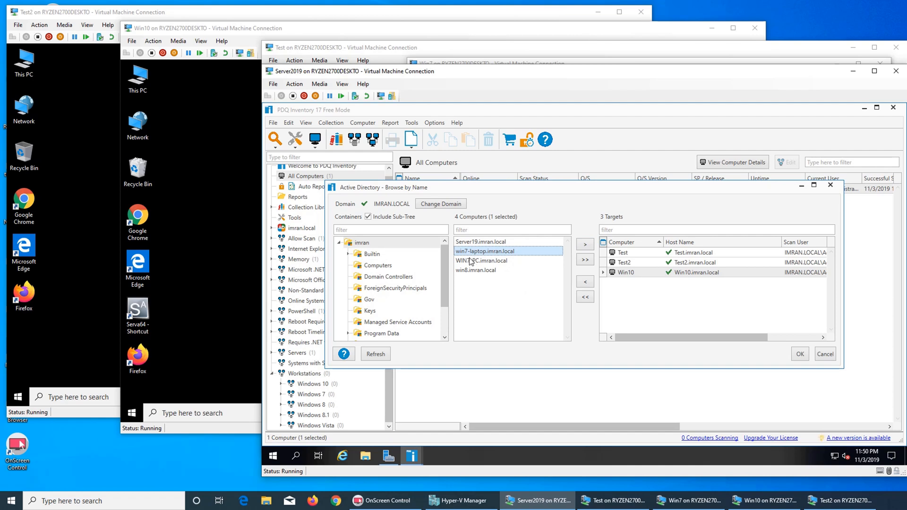
{"action": "left_click", "coordinate": [585, 246]}
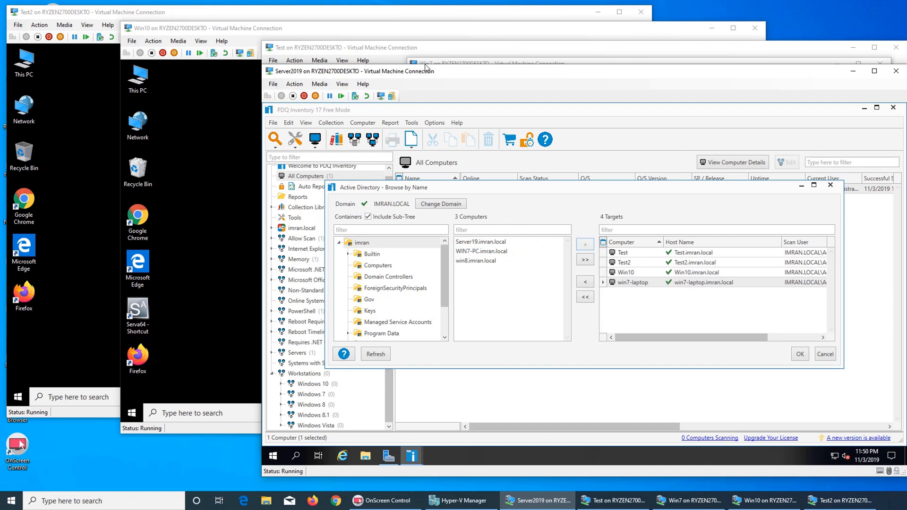
{"action": "left_click", "coordinate": [491, 251]}
{"action": "left_click", "coordinate": [585, 246]}
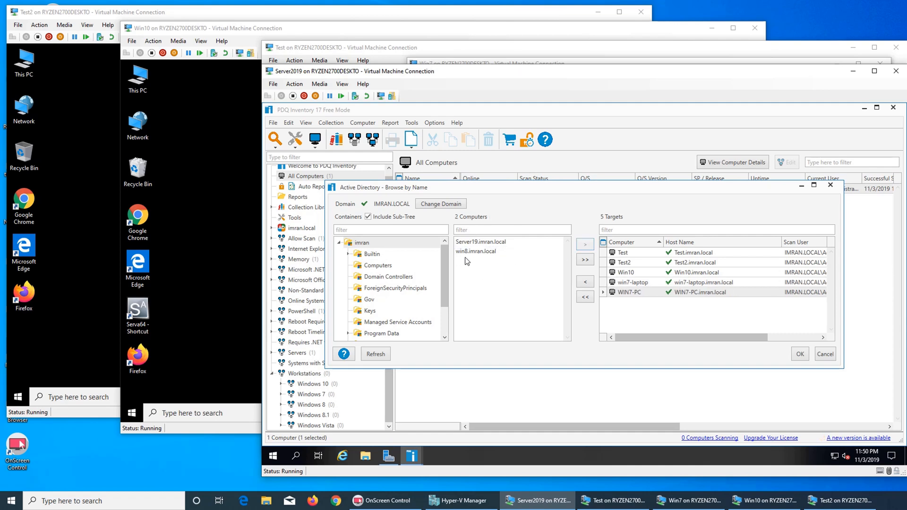
{"action": "left_click", "coordinate": [470, 253]}
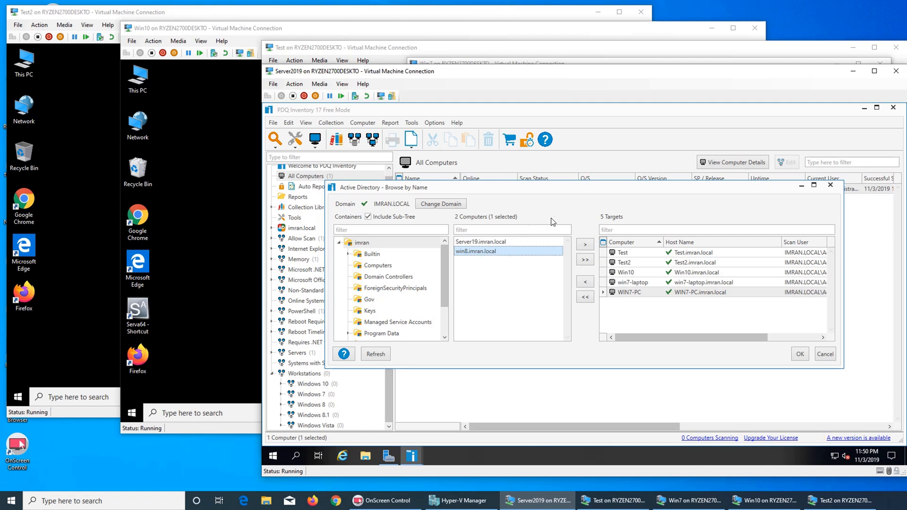
{"action": "left_click", "coordinate": [584, 245]}
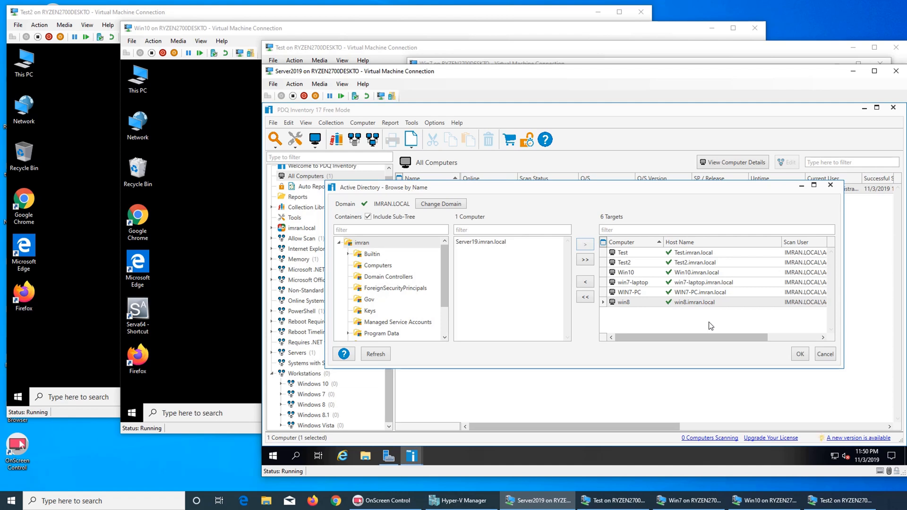
Step: Confirm the six targets with OK so they are added and scanned into All Computers
{"action": "left_click", "coordinate": [800, 354]}
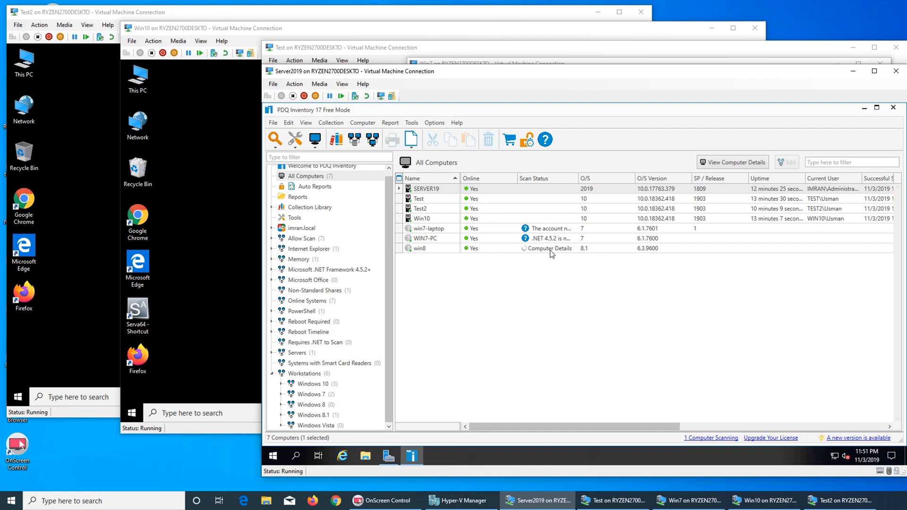
{"action": "left_click", "coordinate": [526, 241]}
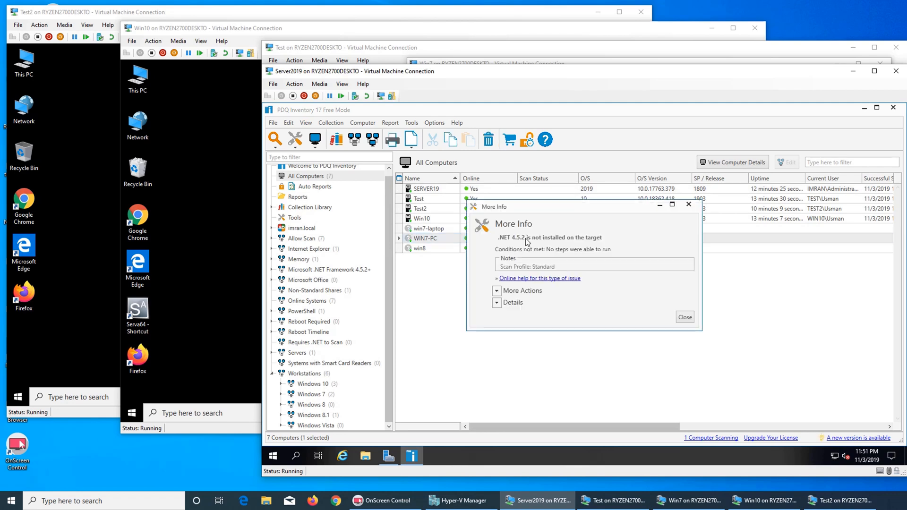
{"action": "left_click", "coordinate": [497, 291]}
{"action": "left_click", "coordinate": [497, 291]}
{"action": "left_click", "coordinate": [497, 291]}
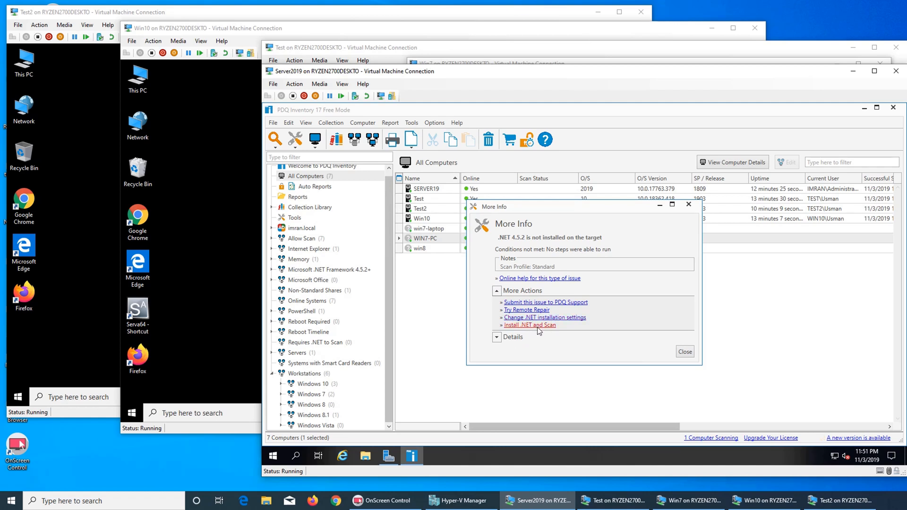
{"action": "left_click", "coordinate": [688, 204]}
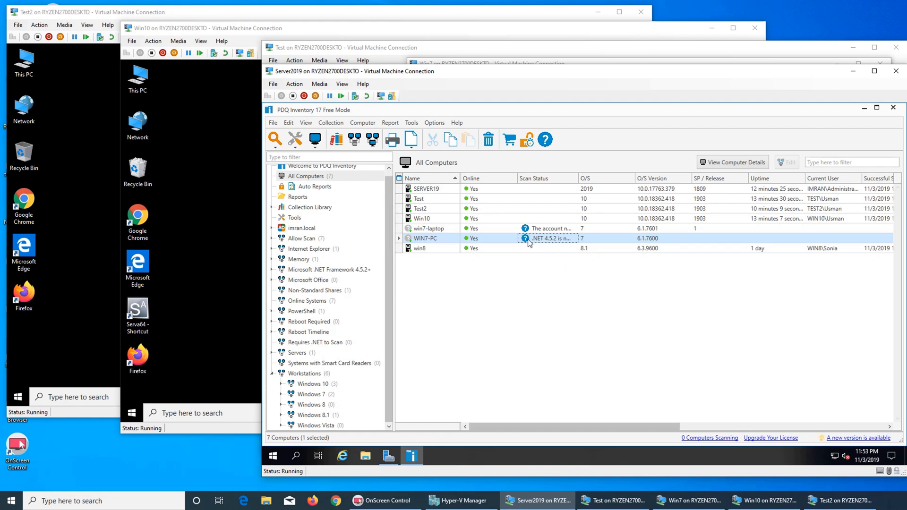
Step: Run a Standard scan on win7-laptop via Scan Computers
{"action": "left_click", "coordinate": [439, 229]}
{"action": "right_click", "coordinate": [439, 229]}
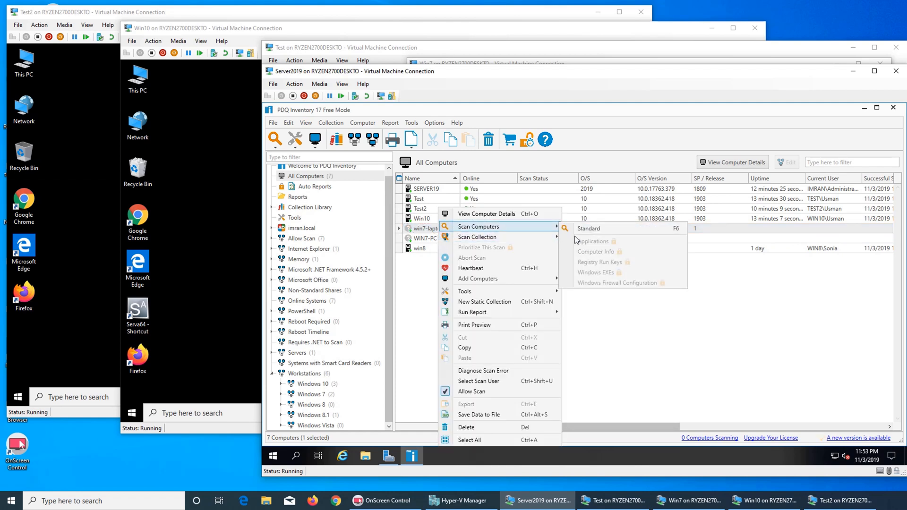
{"action": "left_click", "coordinate": [586, 229]}
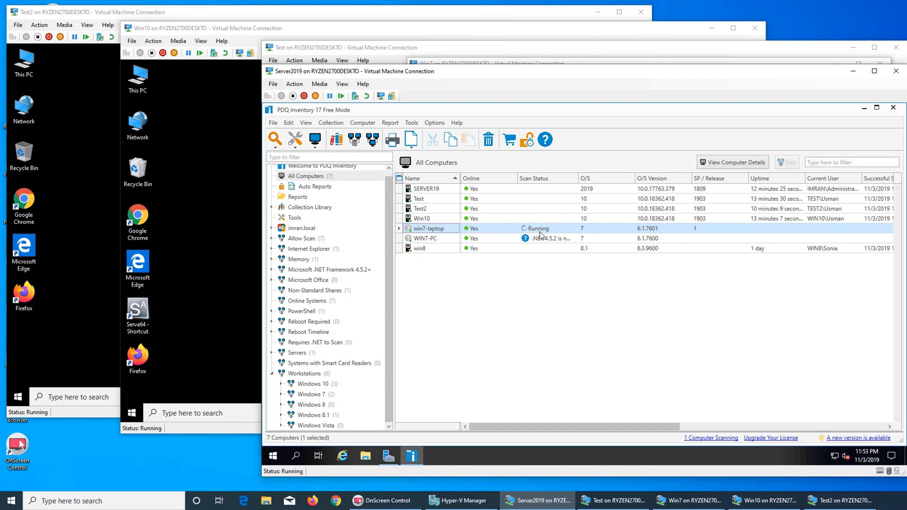
{"action": "mouse_move", "coordinate": [654, 497]}
Step: On the Win7 VM, open Firefox declining the default-browser prompt, and troubleshoot the network
{"action": "left_click", "coordinate": [625, 62]}
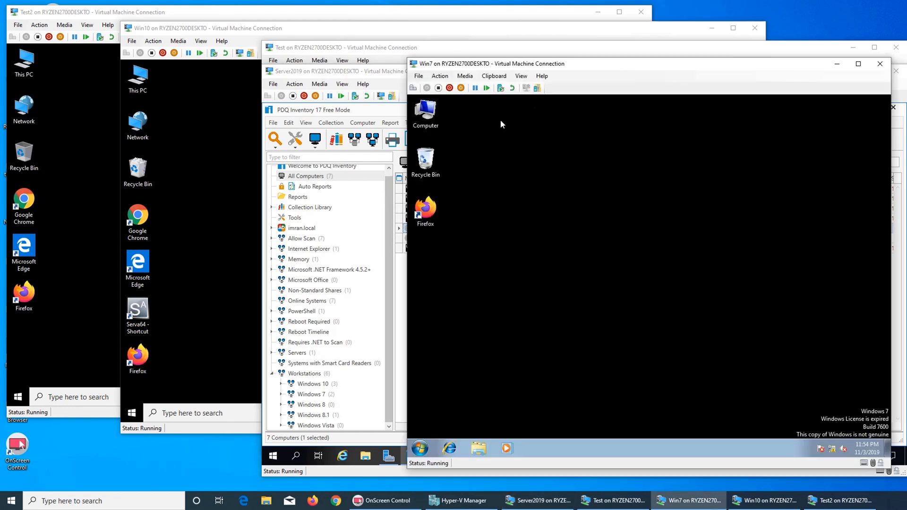
{"action": "double_click", "coordinate": [422, 211]}
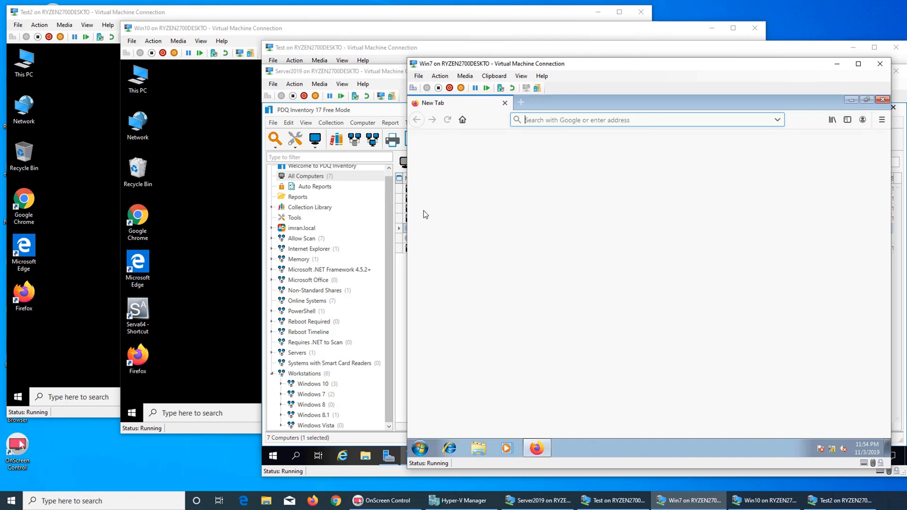
{"action": "left_click", "coordinate": [697, 287]}
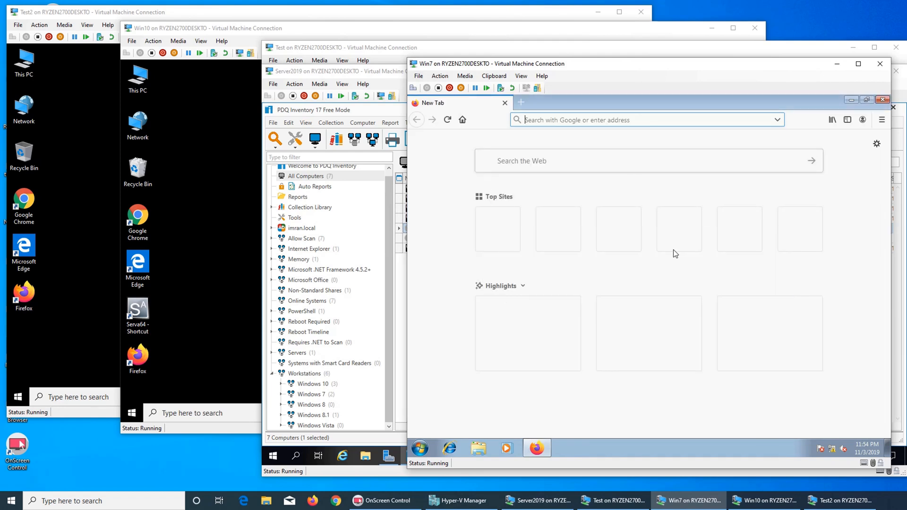
{"action": "right_click", "coordinate": [832, 449]}
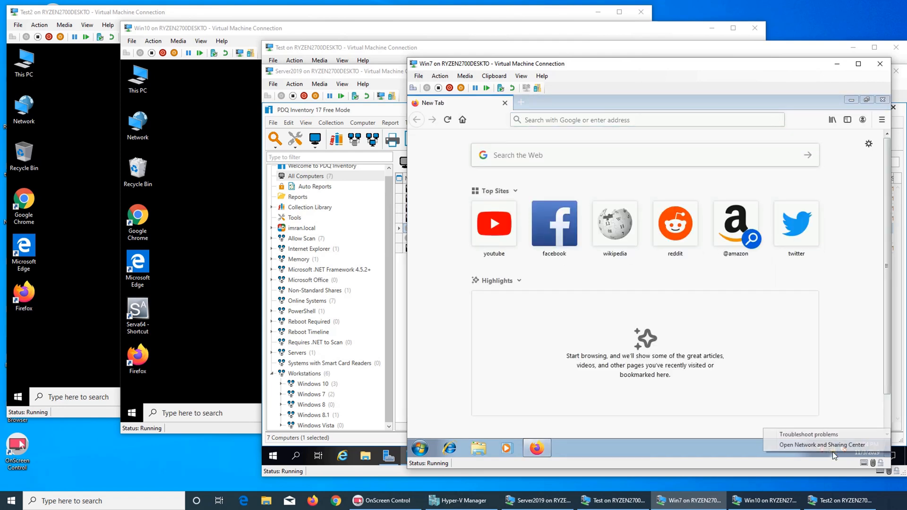
{"action": "left_click", "coordinate": [821, 435]}
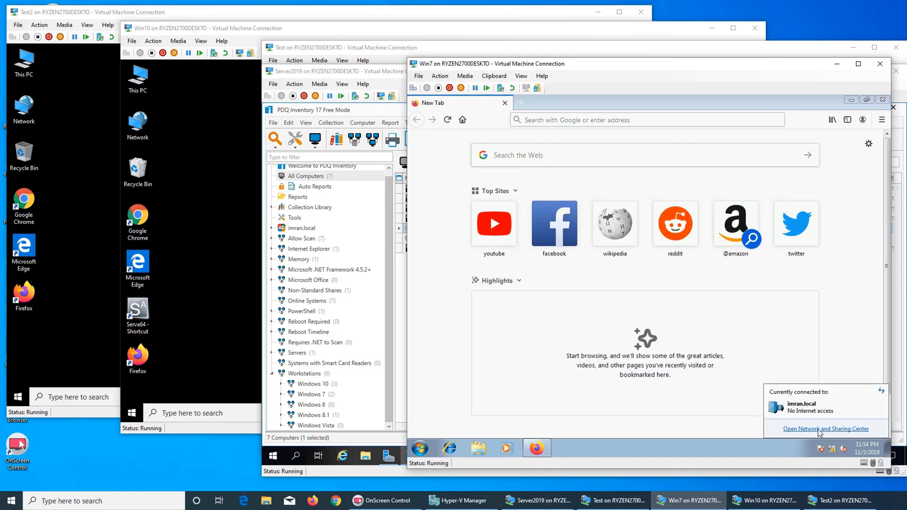
Step: Open the Local Area Connection's properties, entering the administrator credentials
{"action": "left_click", "coordinate": [820, 428]}
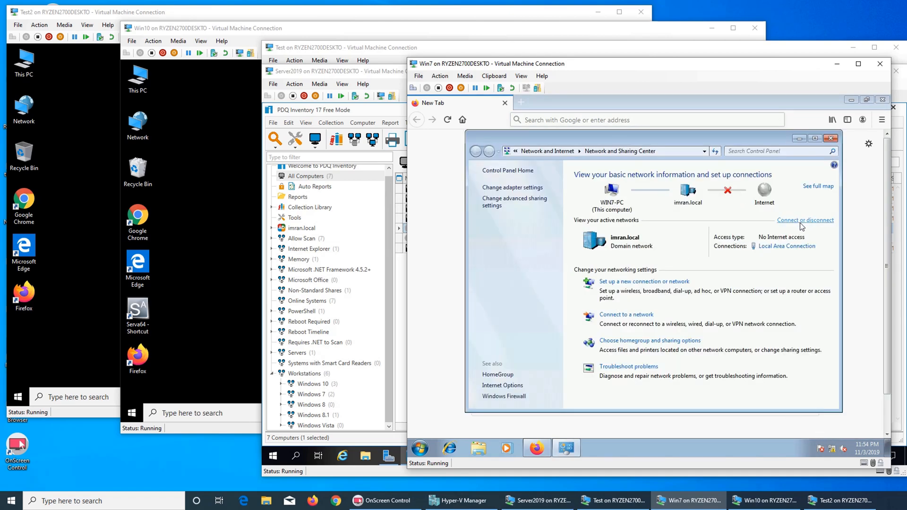
{"action": "left_click", "coordinate": [787, 246]}
{"action": "left_click", "coordinate": [668, 349]}
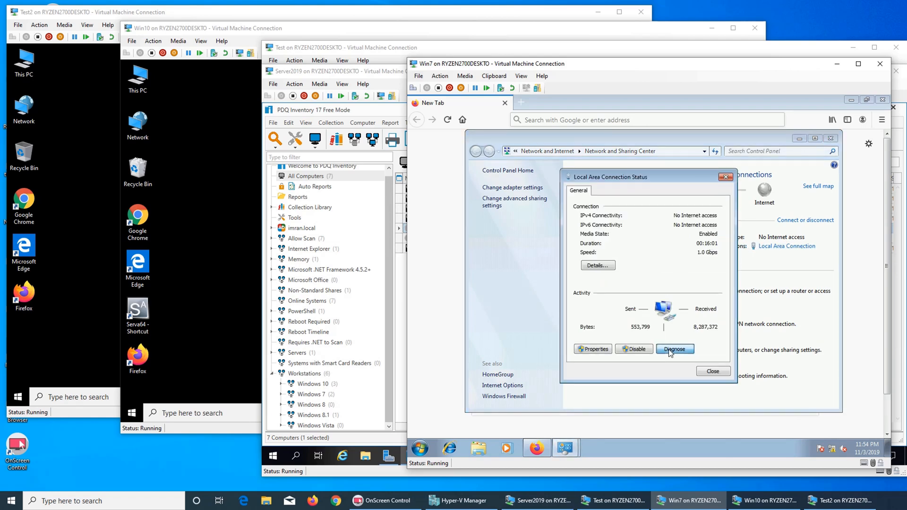
{"action": "left_click", "coordinate": [594, 350]}
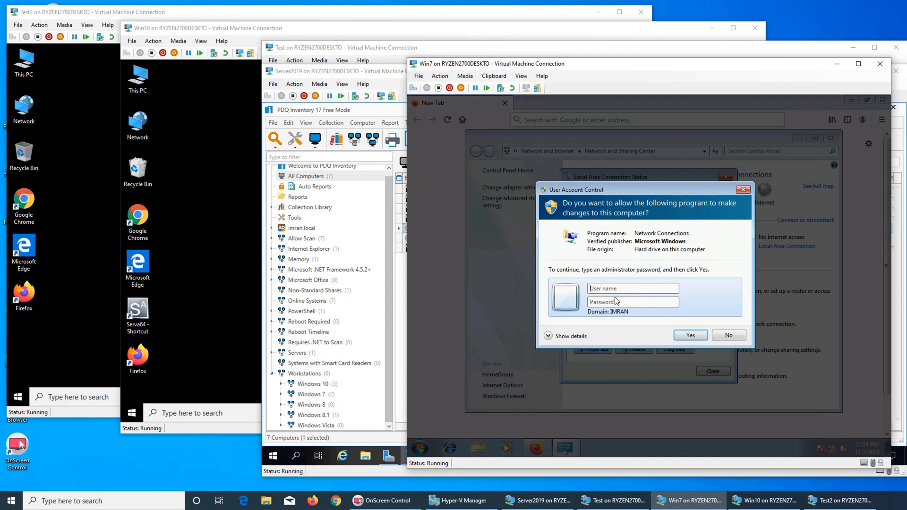
{"action": "type", "text": "administrator********"}
{"action": "key", "text": "Return"}
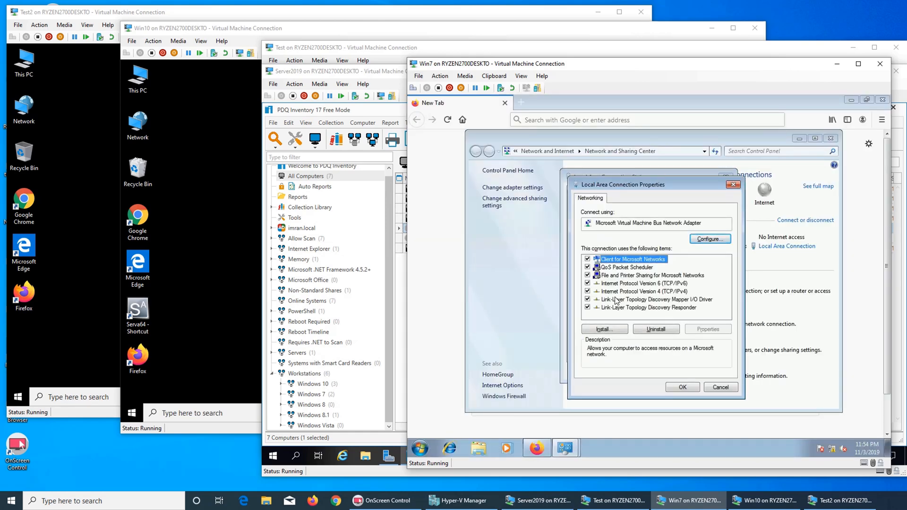
Step: Set 8.8.8.8 as the IPv4 alternate DNS server and close the connection windows
{"action": "left_click", "coordinate": [642, 292]}
{"action": "left_click", "coordinate": [708, 329]}
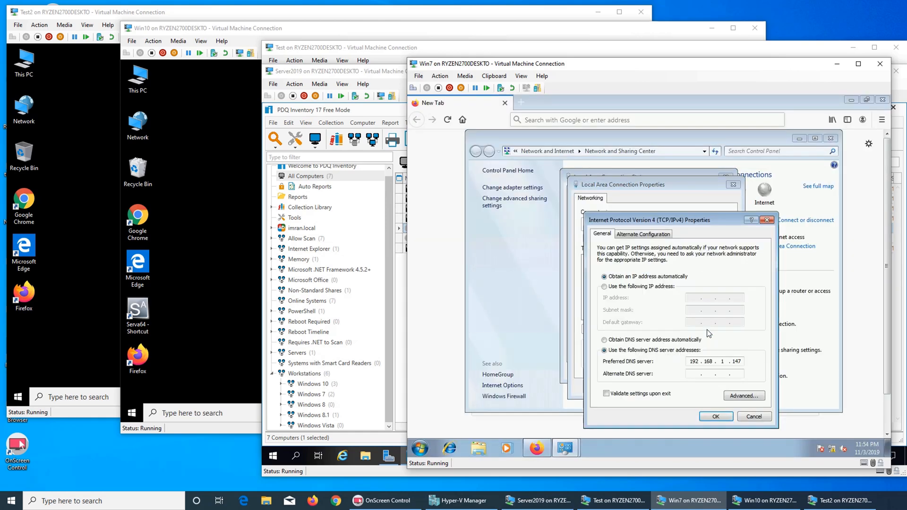
{"action": "left_click", "coordinate": [689, 375]}
{"action": "type", "text": "8.88.8"}
{"action": "left_click", "coordinate": [712, 418]}
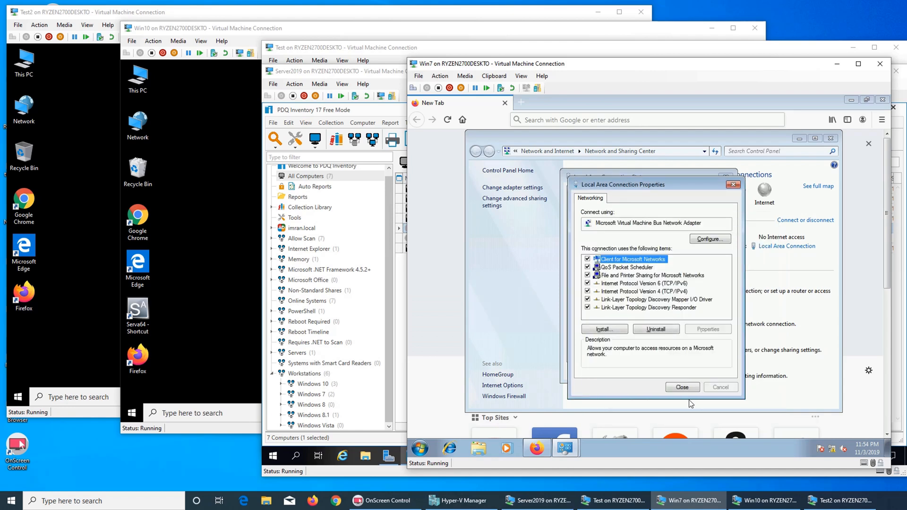
{"action": "left_click", "coordinate": [682, 387]}
{"action": "left_click", "coordinate": [714, 373]}
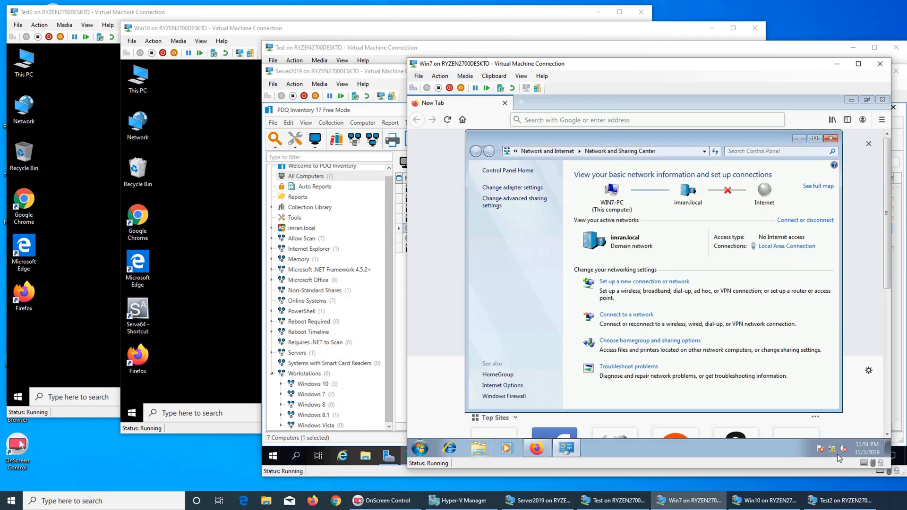
{"action": "mouse_move", "coordinate": [832, 451]}
Step: Close Network and Sharing Center and search Google for 'download .net 4.5.2'
{"action": "left_click", "coordinate": [832, 139]}
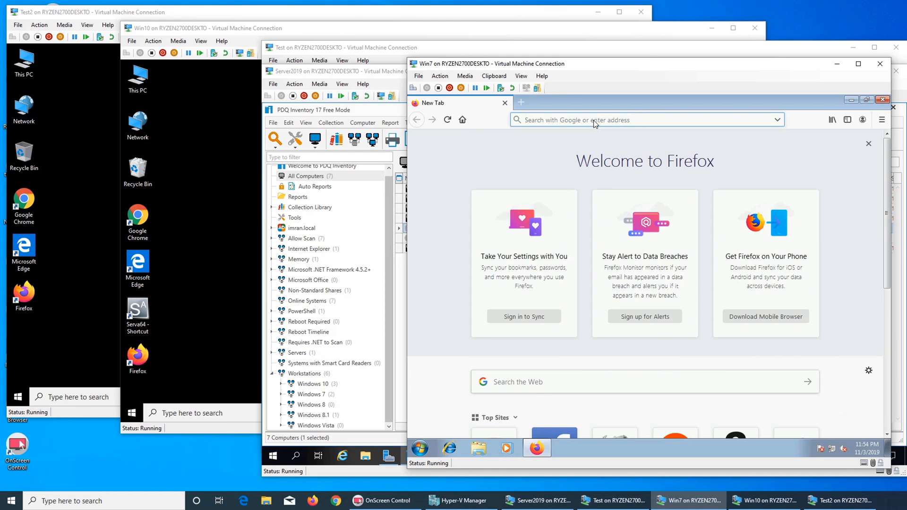
{"action": "type", "text": "s"}
{"action": "key", "text": "BackSpace"}
{"action": "key", "text": "BackSpace"}
{"action": "type", "text": "download "}
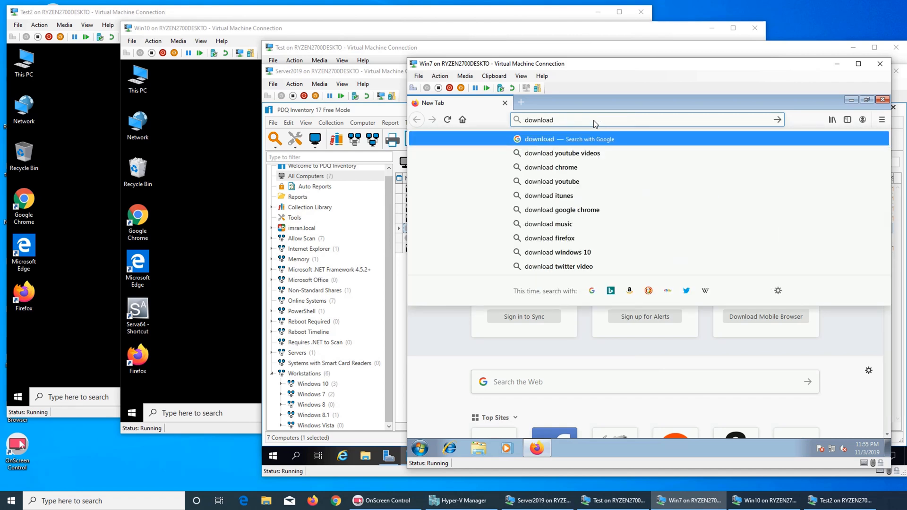
{"action": "type", "text": ".net"}
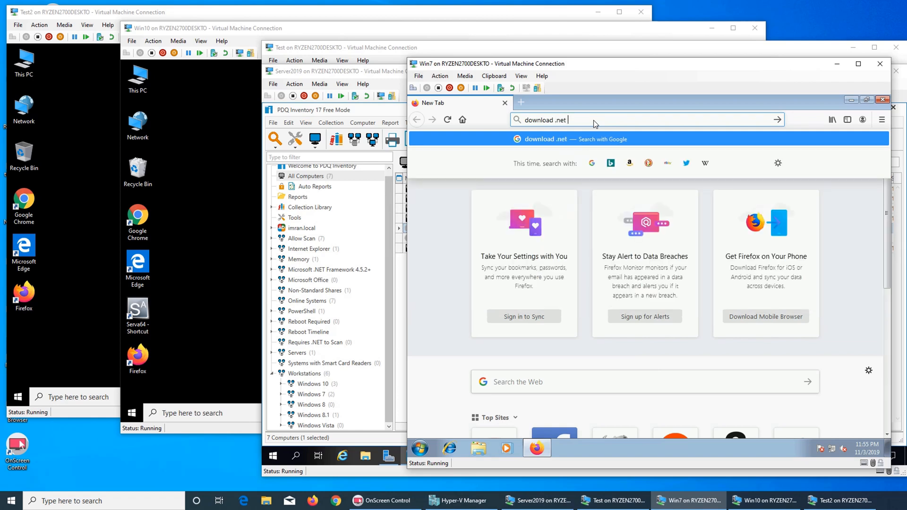
{"action": "type", "text": " 4.5.2"}
{"action": "key", "text": "Return"}
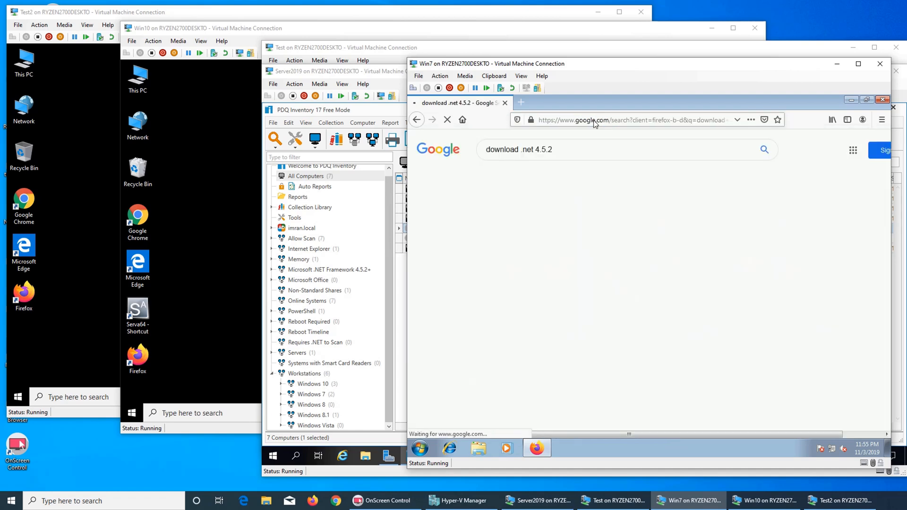
Step: Download and save the .NET 4.5.2 installer from Microsoft's download page
{"action": "left_click", "coordinate": [637, 218]}
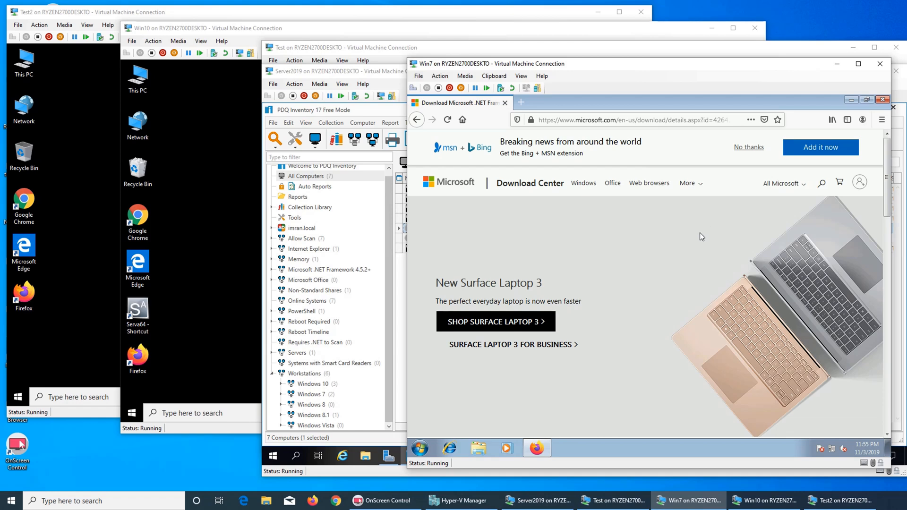
{"action": "scroll", "coordinate": [700, 234], "scroll_direction": "down", "scroll_amount": 15}
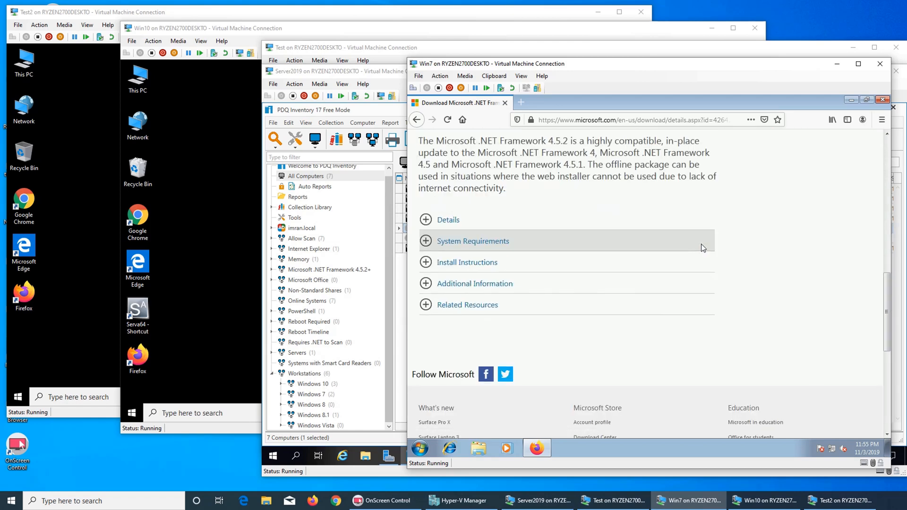
{"action": "scroll", "coordinate": [702, 244], "scroll_direction": "up", "scroll_amount": 4}
{"action": "left_click", "coordinate": [660, 190]}
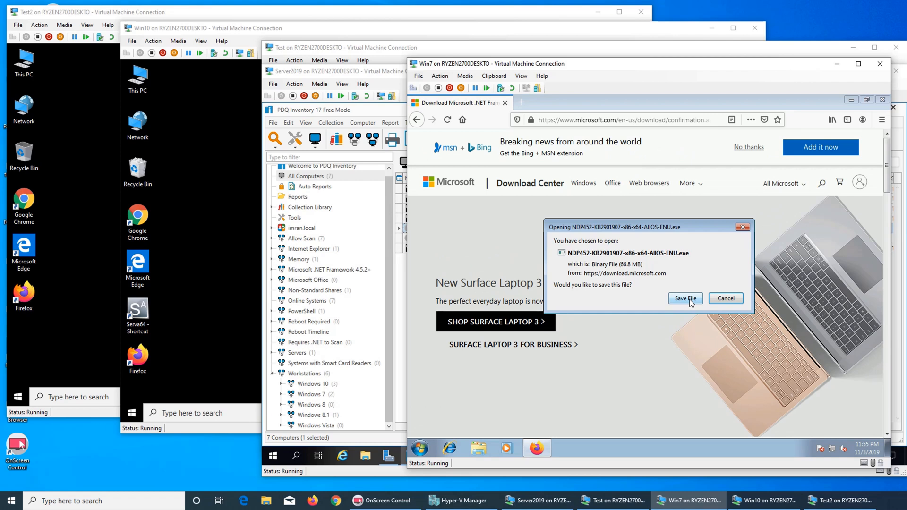
{"action": "left_click", "coordinate": [690, 299]}
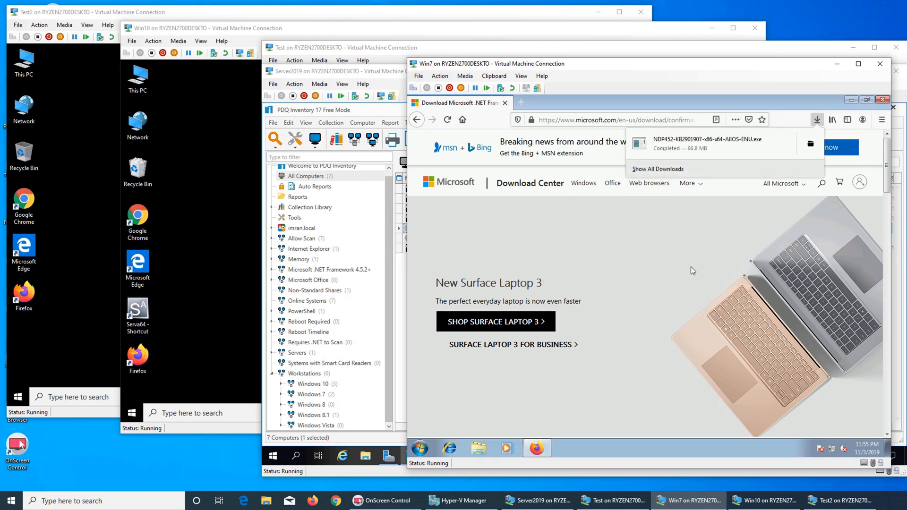
Step: Run NDP452-KB2901907-x86-x64-AllOS-ENU from Downloads as administrator with admin credentials
{"action": "left_click", "coordinate": [811, 143]}
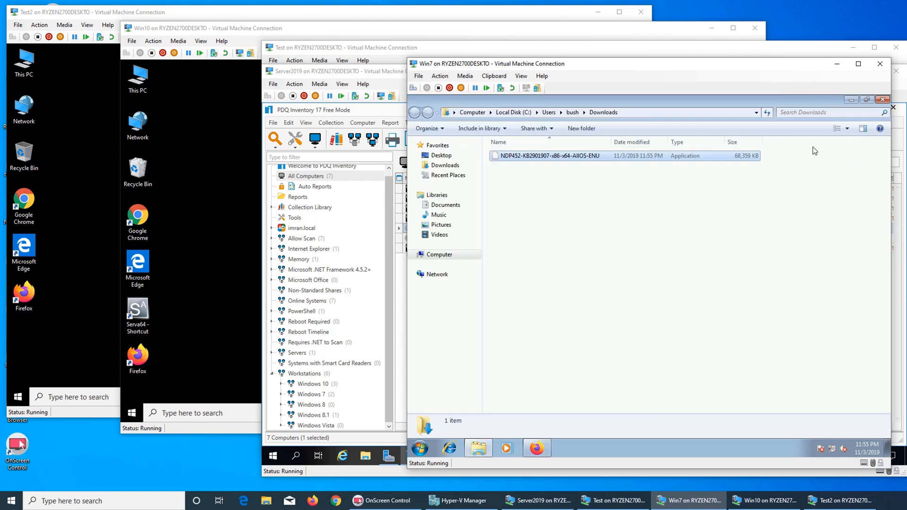
{"action": "right_click", "coordinate": [579, 160]}
{"action": "left_click", "coordinate": [593, 163]}
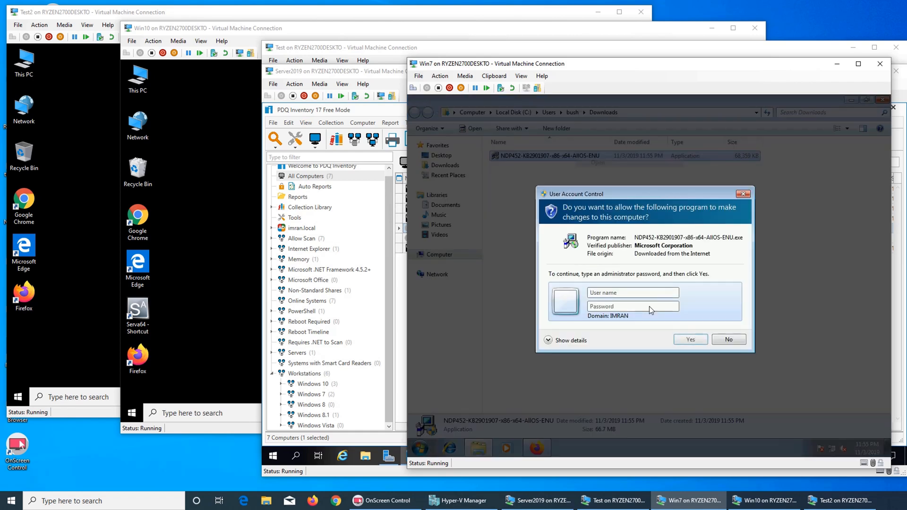
{"action": "type", "text": "administrato••••••••"}
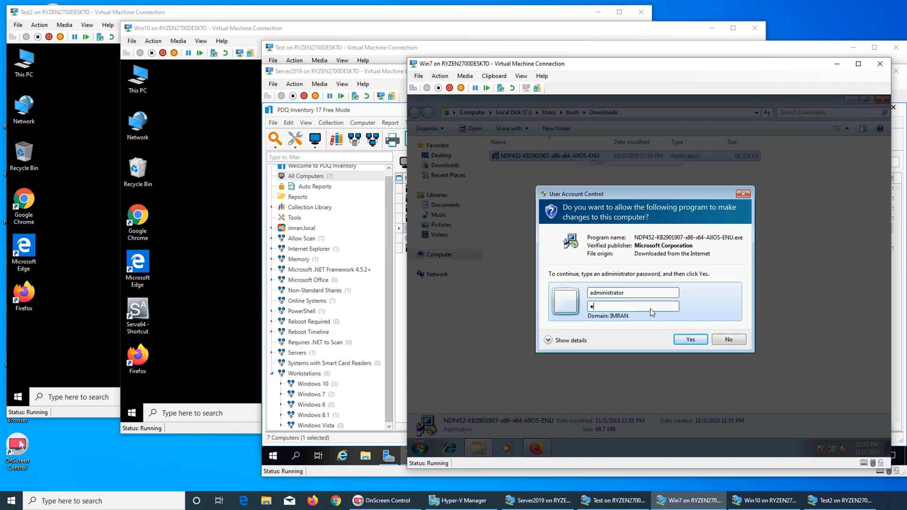
{"action": "type", "text": "•"}
{"action": "key", "text": "Return"}
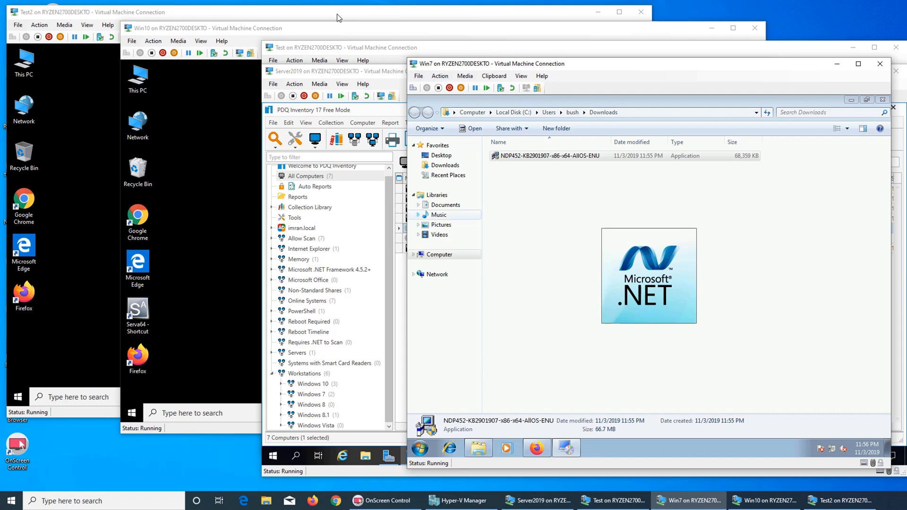
{"action": "left_click", "coordinate": [387, 52]}
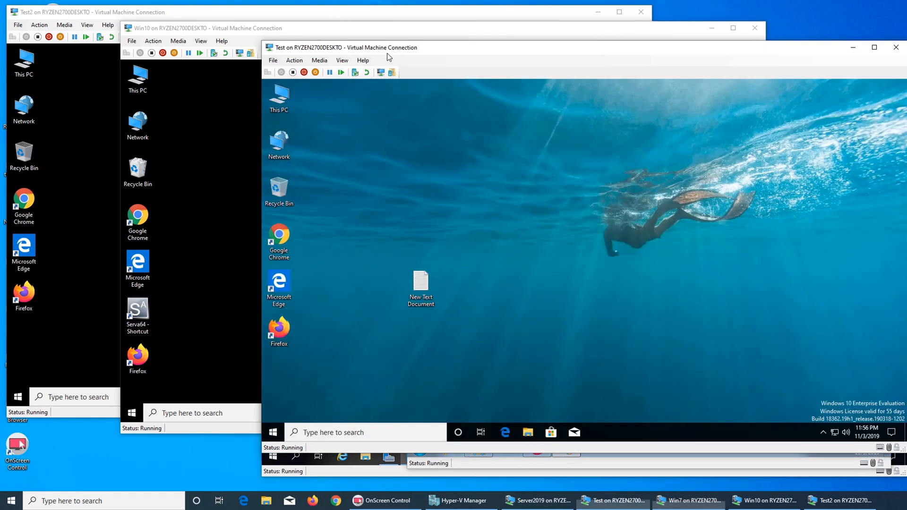
Step: Bring the Server2019 VM forward to view PDQ Inventory's All Computers list
{"action": "left_click", "coordinate": [508, 497]}
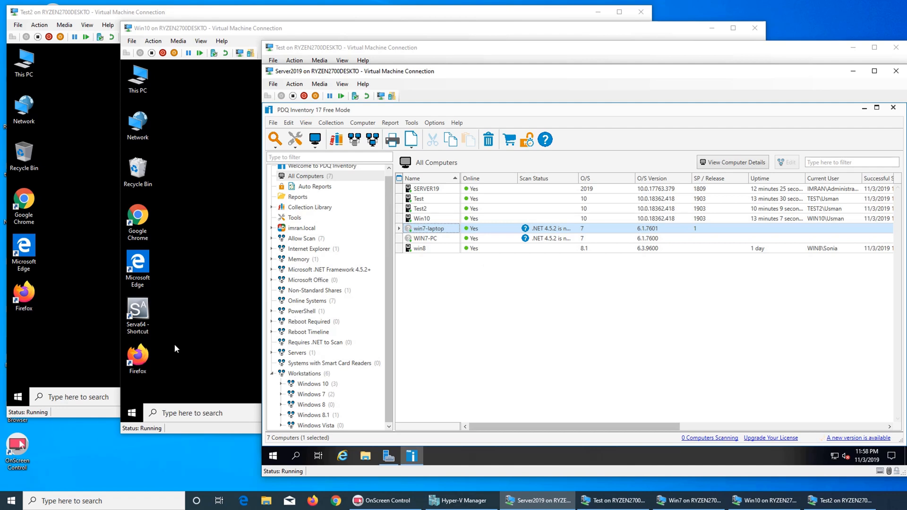
Step: Sign out of the Test2 VM and sign back in with the account password
{"action": "left_click", "coordinate": [87, 296]}
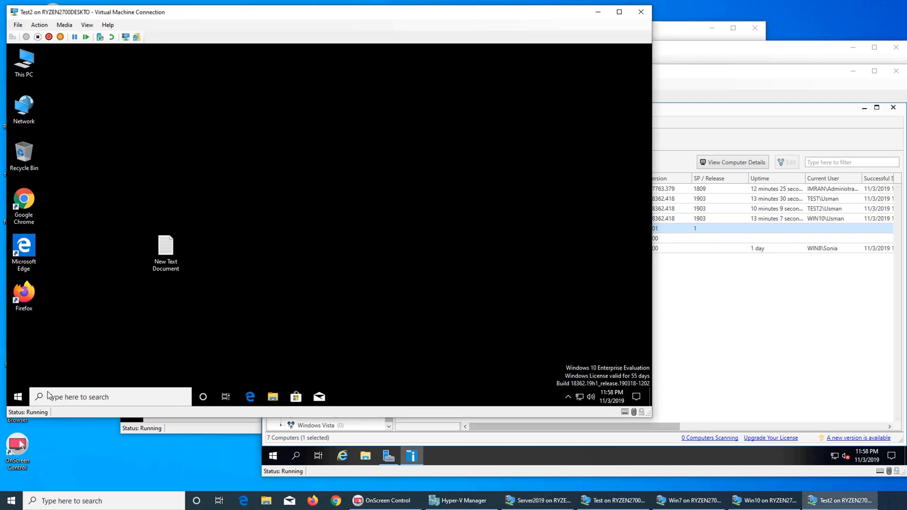
{"action": "left_click", "coordinate": [18, 397]}
{"action": "left_click", "coordinate": [19, 286]}
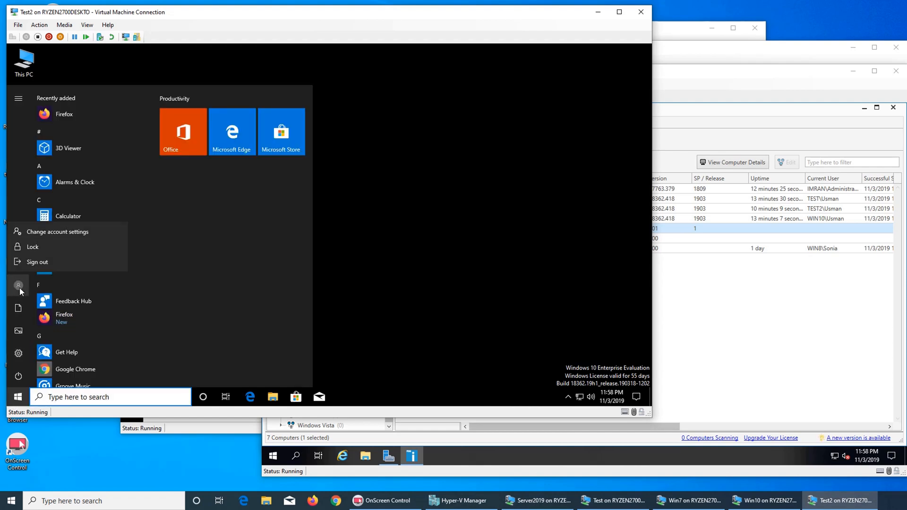
{"action": "left_click", "coordinate": [57, 262]}
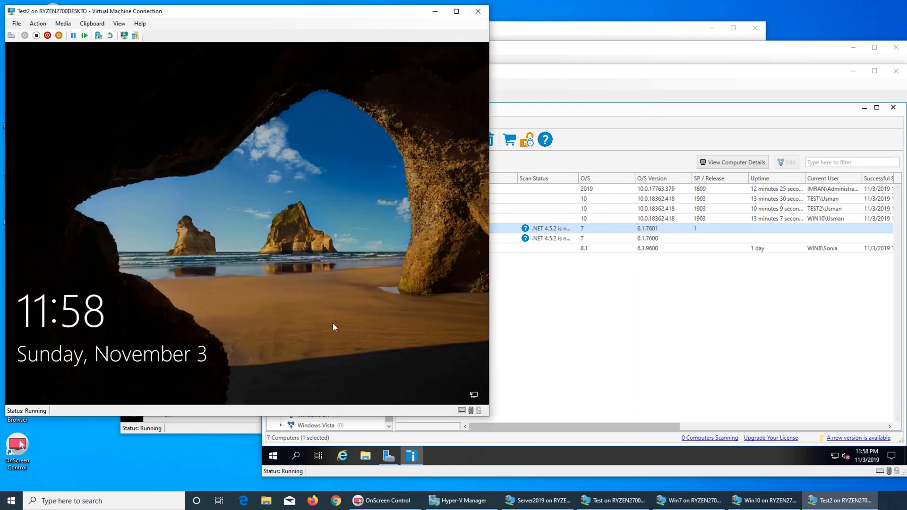
{"action": "left_click", "coordinate": [193, 243]}
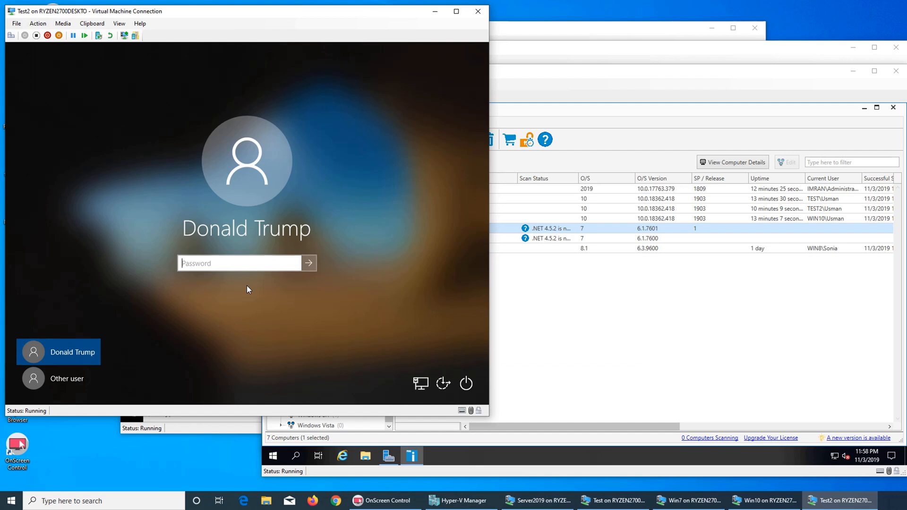
{"action": "type", "text": "********"}
{"action": "key", "text": "Return"}
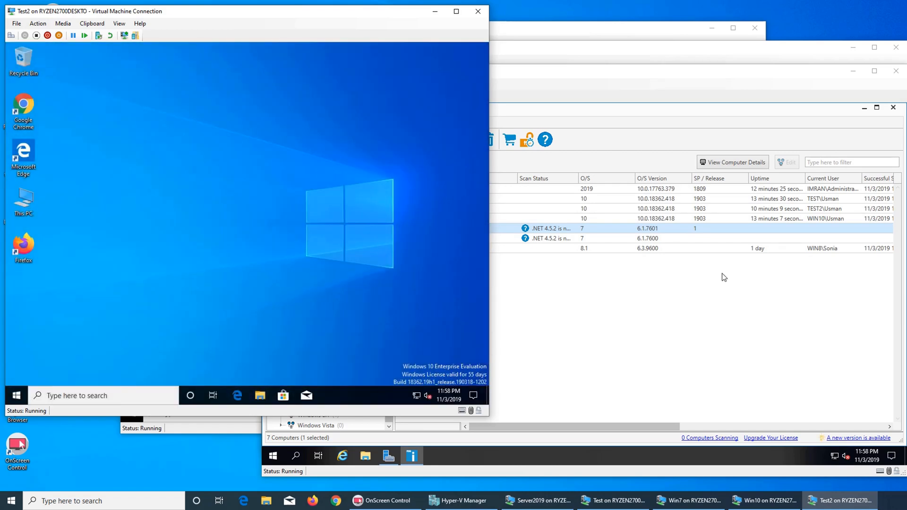
Step: Sign out of the Win10 VM and sign back in with its password
{"action": "left_click", "coordinate": [724, 278]}
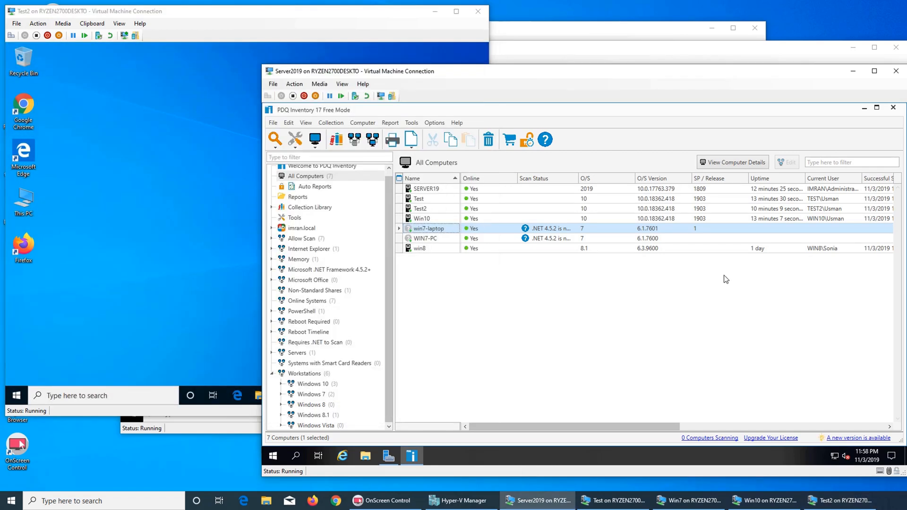
{"action": "left_click", "coordinate": [235, 429]}
{"action": "left_click", "coordinate": [132, 413]}
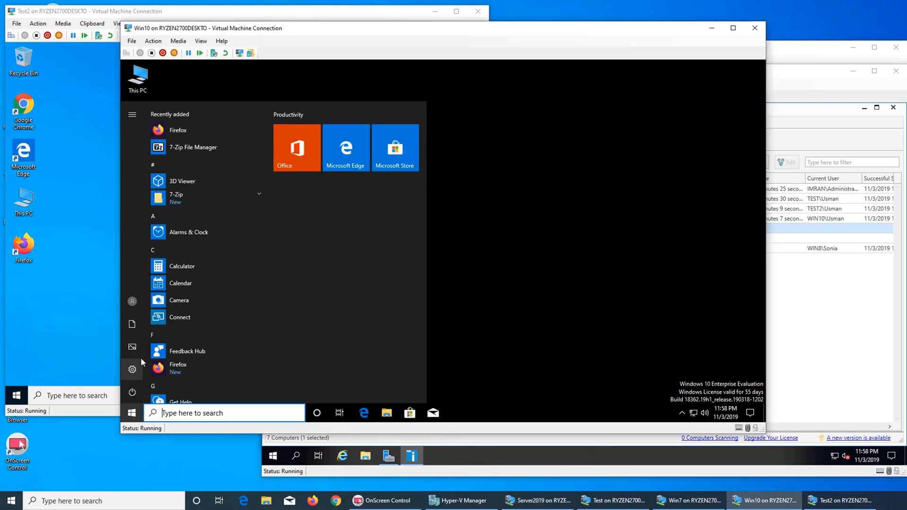
{"action": "left_click", "coordinate": [133, 301]}
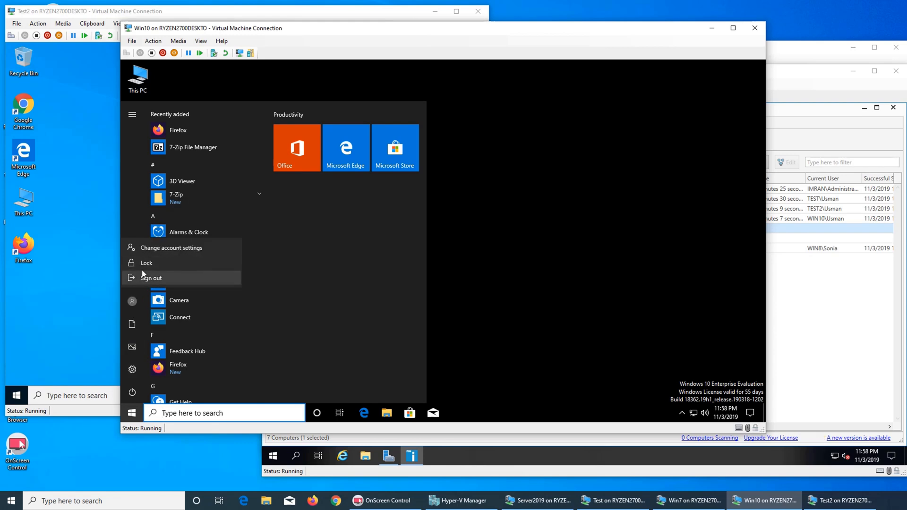
{"action": "left_click", "coordinate": [139, 277]}
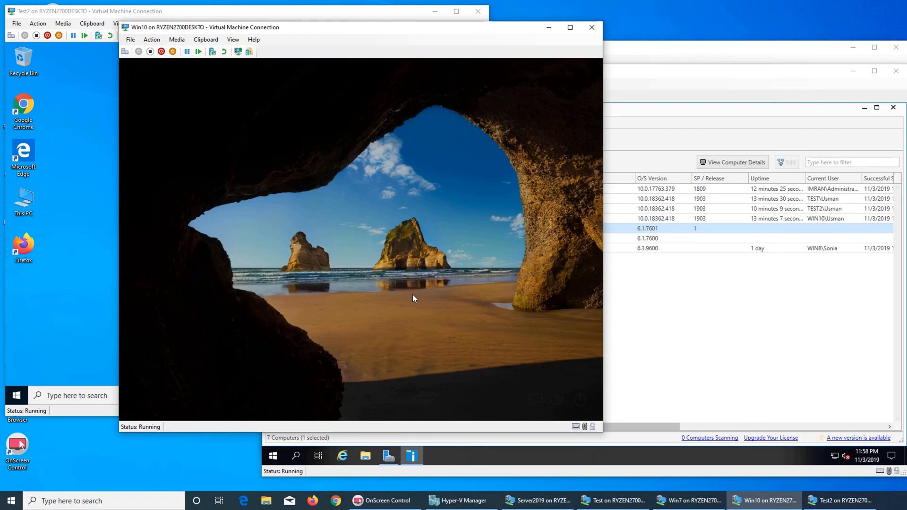
{"action": "left_click", "coordinate": [413, 295]}
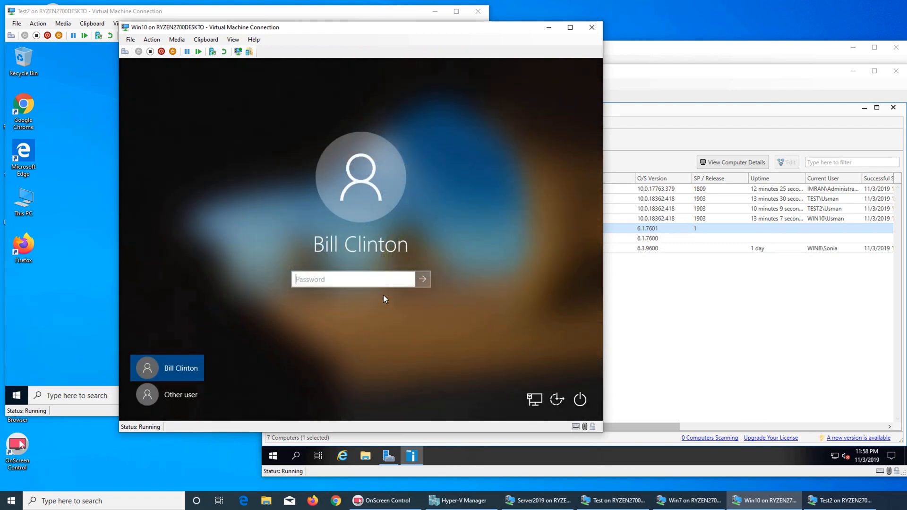
{"action": "type", "text": "*********"}
{"action": "key", "text": "Return"}
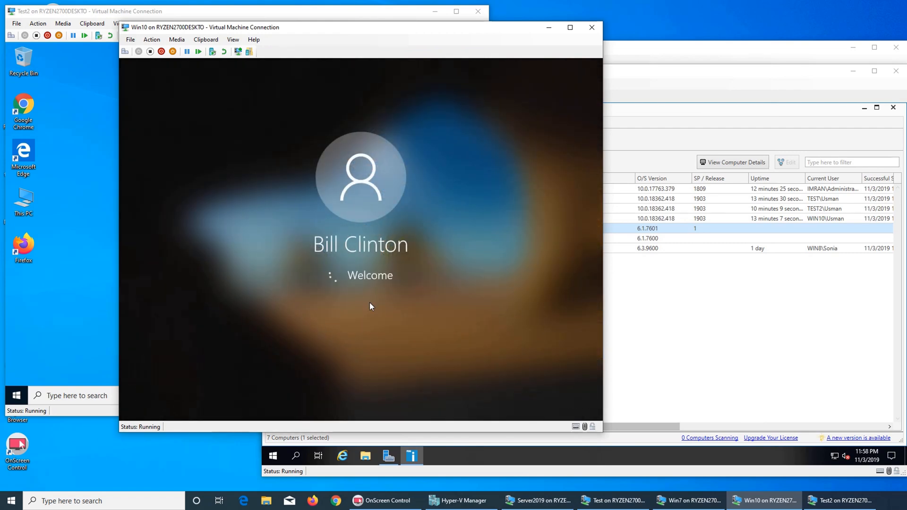
Step: Sign out of the Test VM, sign in again, and return to Server2019's PDQ Inventory
{"action": "left_click", "coordinate": [467, 472]}
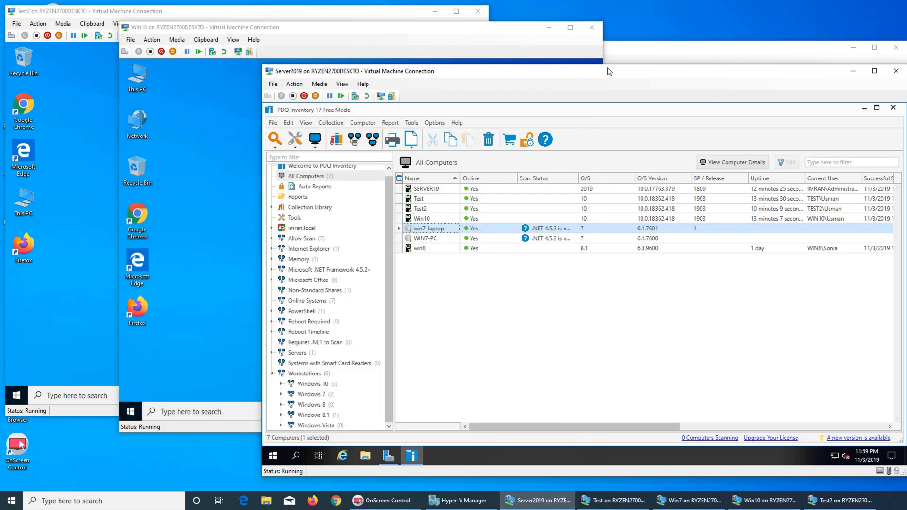
{"action": "left_click", "coordinate": [621, 48]}
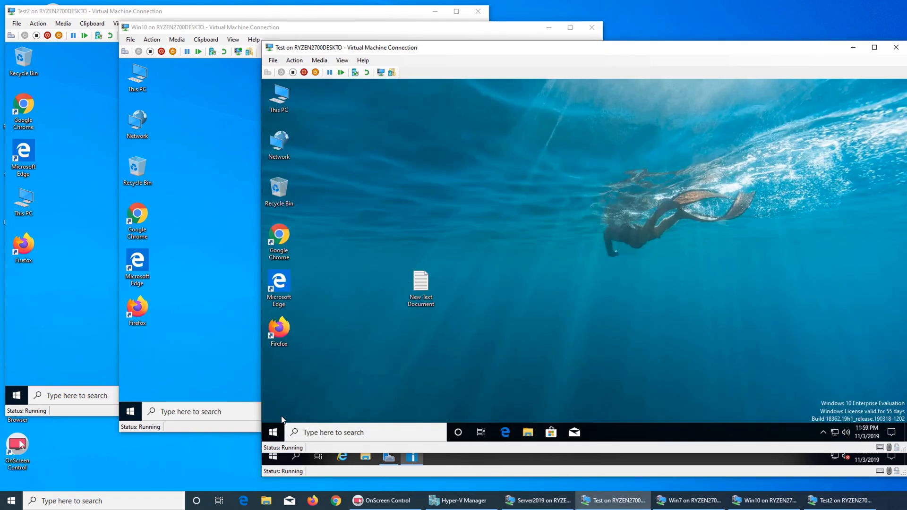
{"action": "left_click", "coordinate": [274, 432]}
{"action": "mouse_move", "coordinate": [281, 336]}
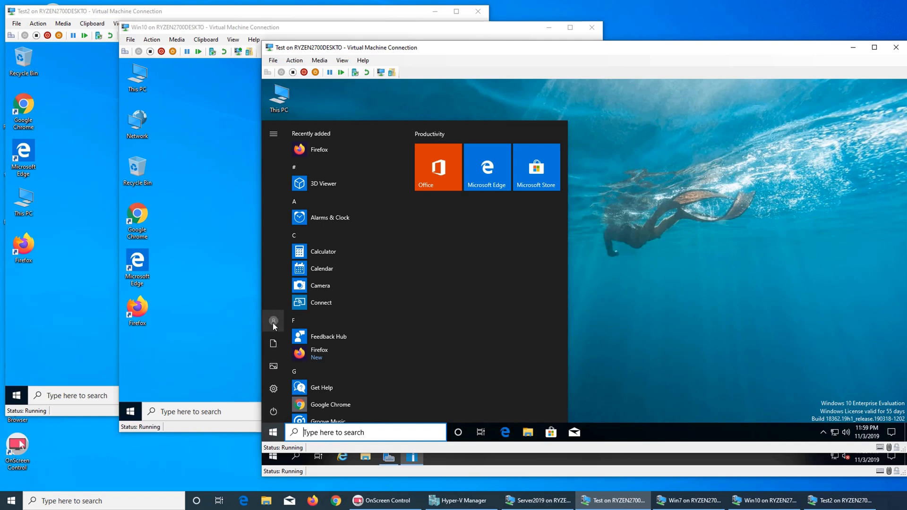
{"action": "left_click", "coordinate": [274, 323]}
{"action": "left_click", "coordinate": [277, 296]}
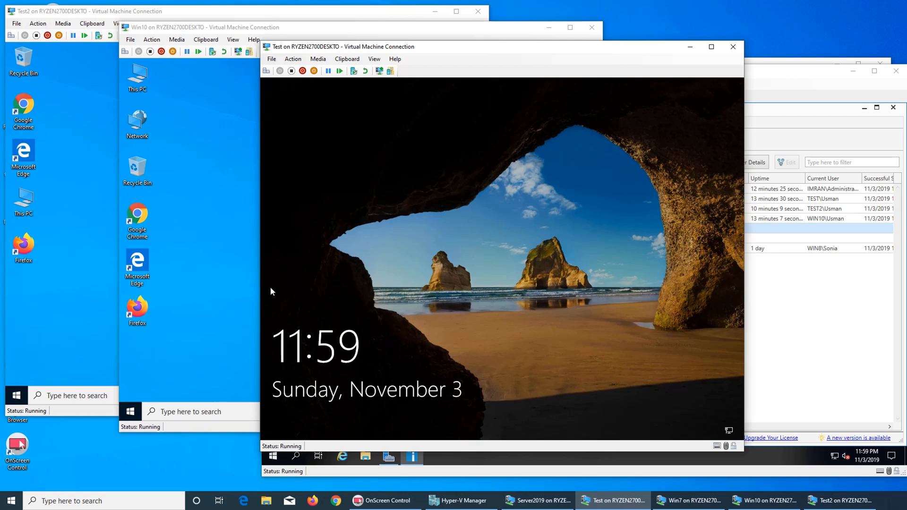
{"action": "left_click", "coordinate": [270, 288]}
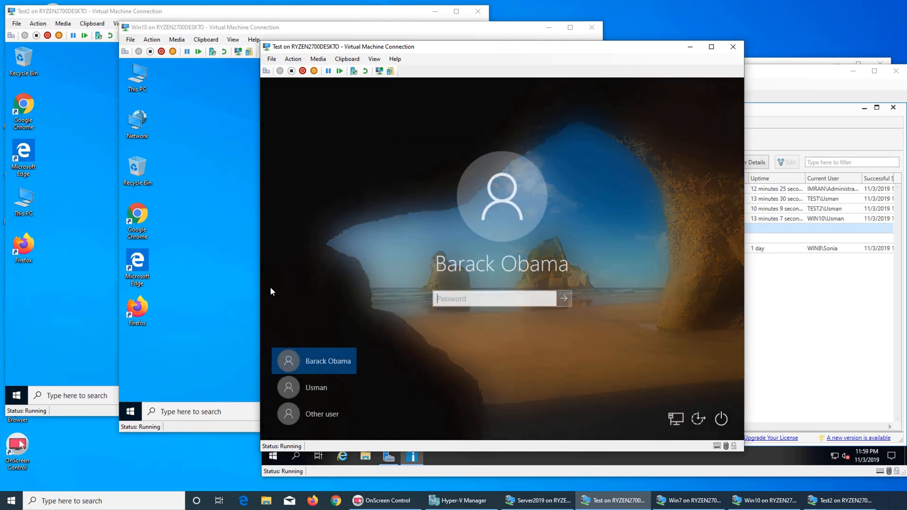
{"action": "type", "text": "***********"}
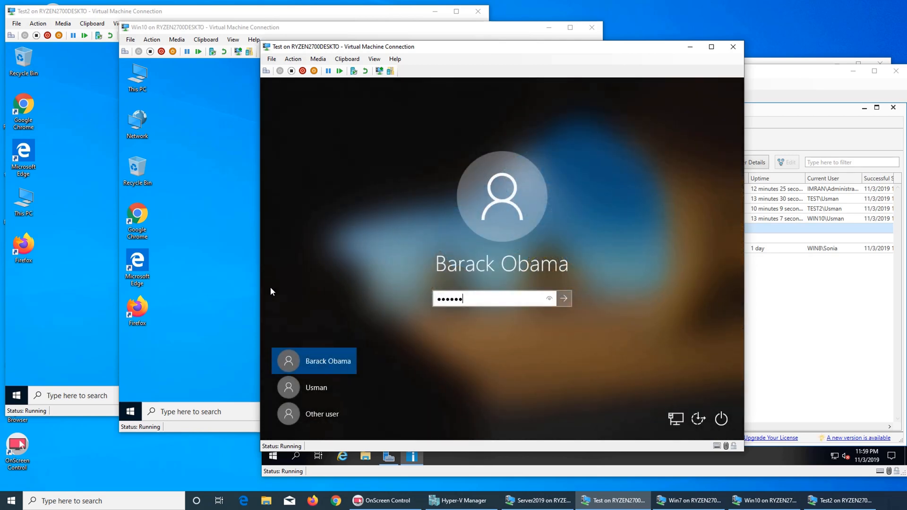
{"action": "key", "text": "Return"}
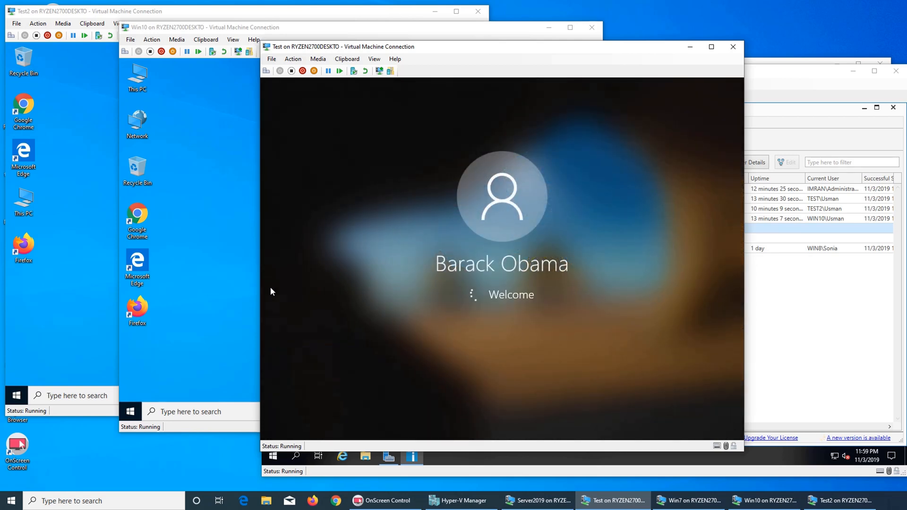
{"action": "left_click", "coordinate": [809, 330]}
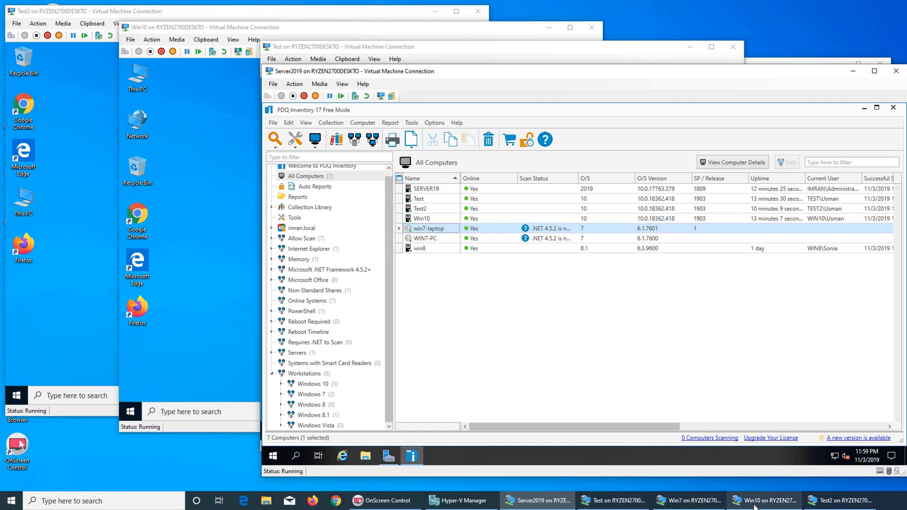
Step: Accept the license and start the .NET Framework 4.5.2 install on the Win7 VM
{"action": "mouse_move", "coordinate": [828, 508]}
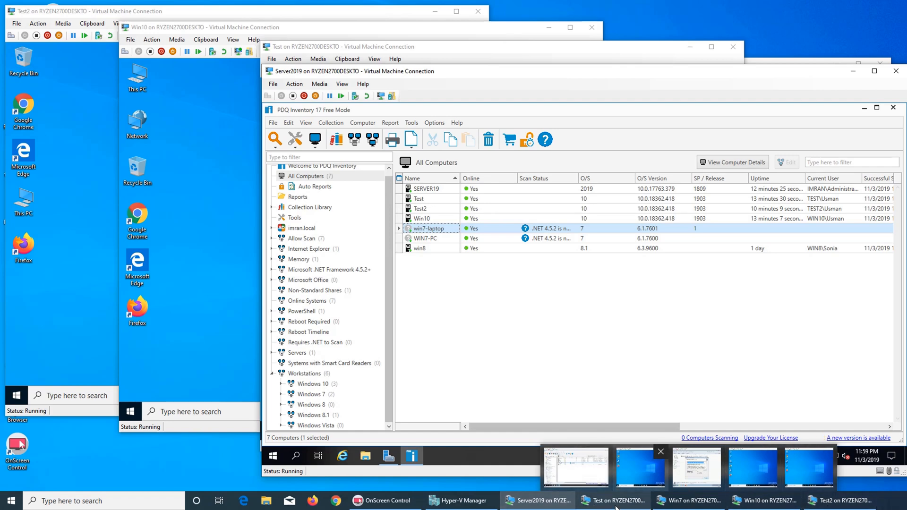
{"action": "left_click", "coordinate": [690, 501]}
{"action": "left_click", "coordinate": [595, 297]}
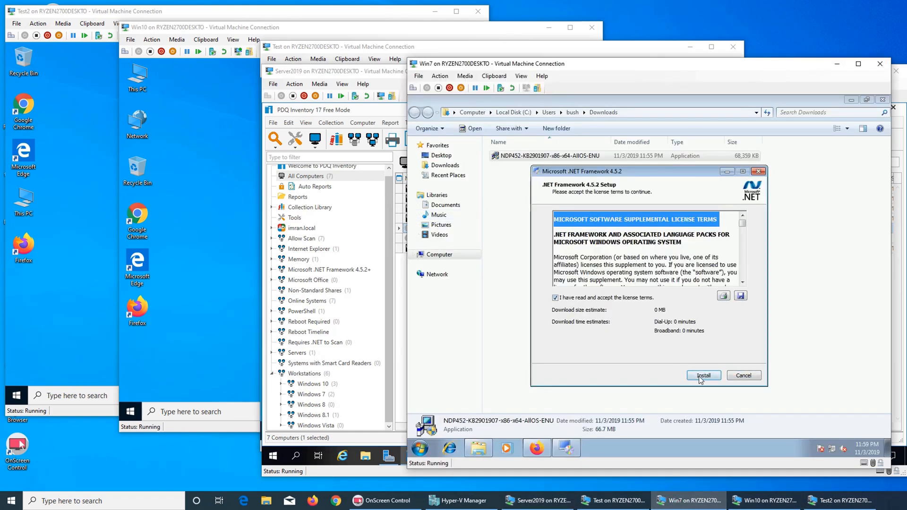
{"action": "left_click", "coordinate": [701, 376]}
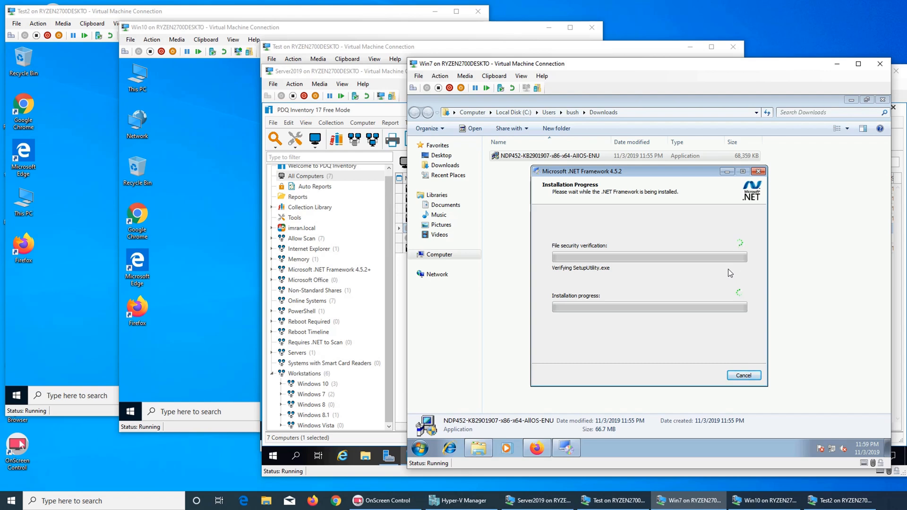
{"action": "left_click", "coordinate": [428, 48]}
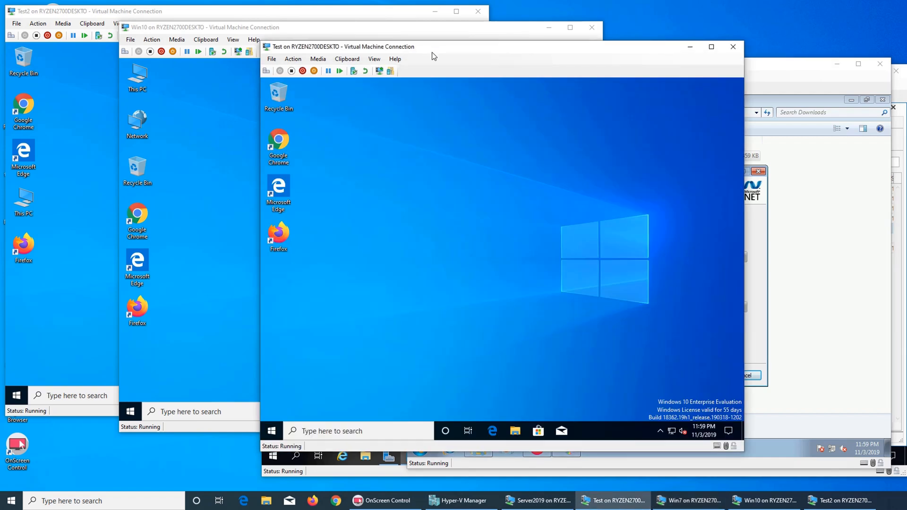
{"action": "left_click", "coordinate": [552, 502]}
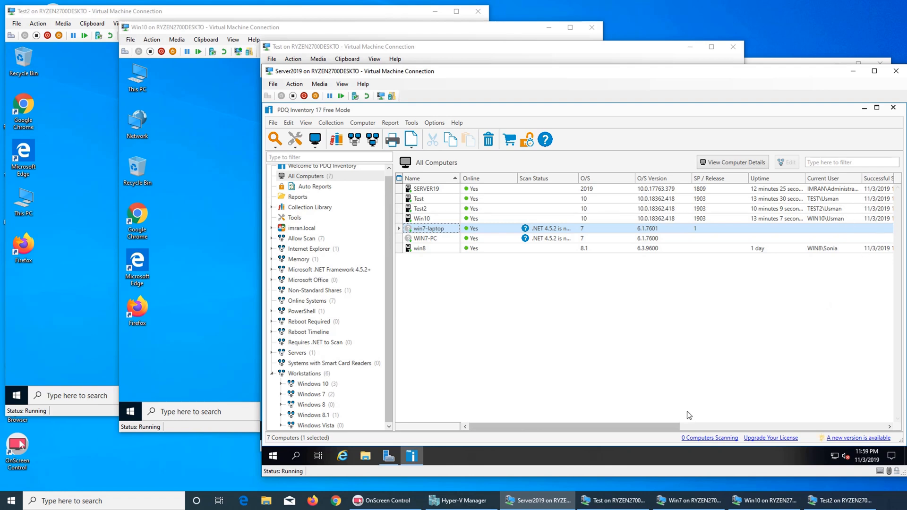
Step: Scroll the All Computers grid right to the Serial Number, Memory and CPU columns
{"action": "left_click_drag", "start_coordinate": [653, 423], "coordinate": [716, 427]}
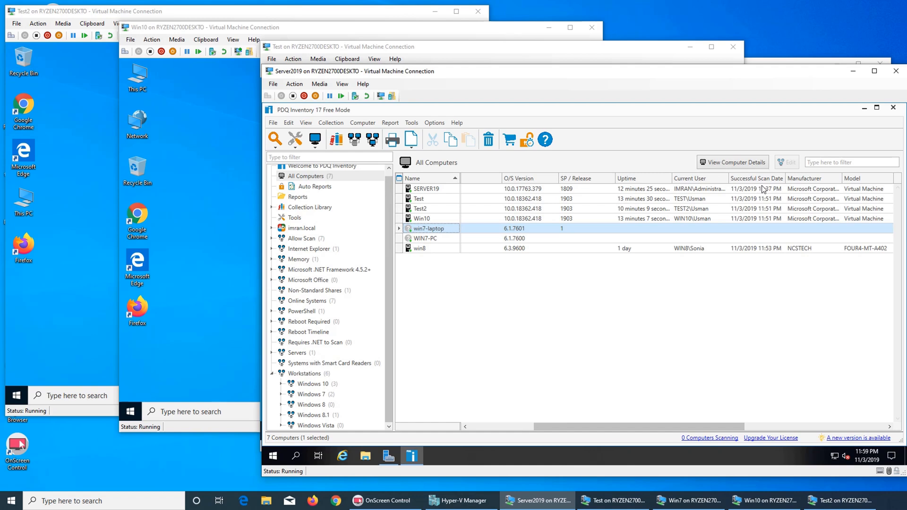
{"action": "left_click_drag", "start_coordinate": [711, 427], "coordinate": [781, 429]}
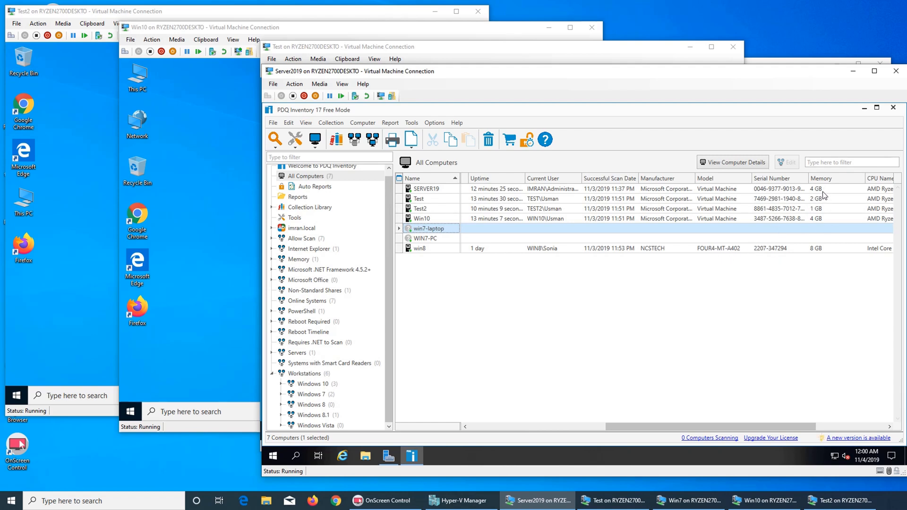
{"action": "left_click_drag", "start_coordinate": [807, 430], "coordinate": [854, 429]}
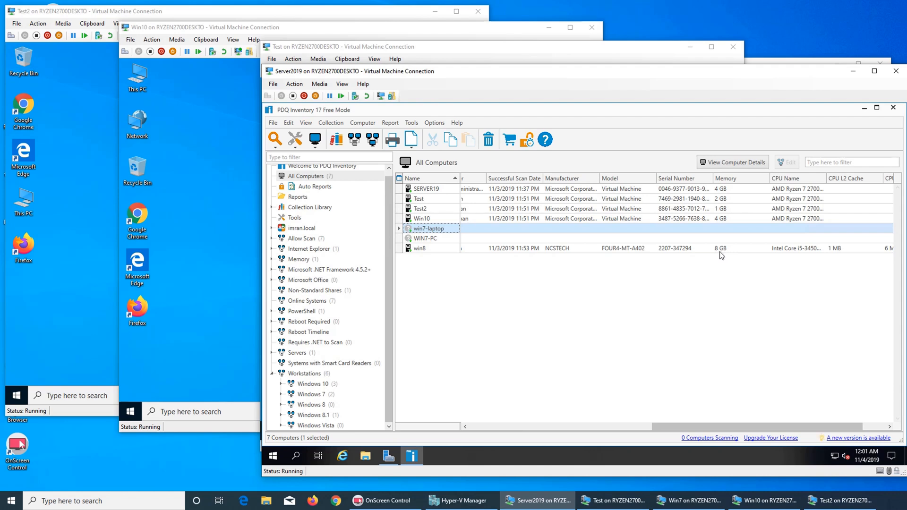
Step: Scroll to the CPU L3 Cache column, then jump back to the grid's first columns
{"action": "left_click_drag", "start_coordinate": [769, 426], "coordinate": [786, 423]}
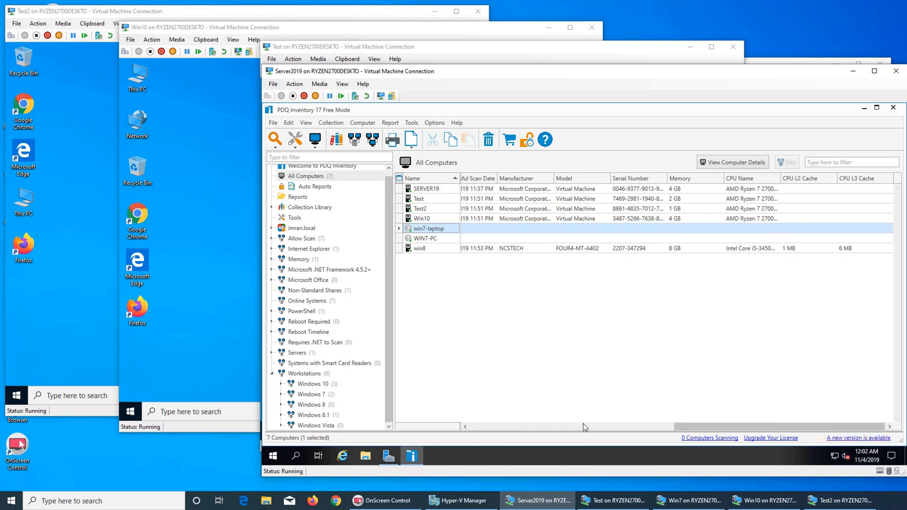
{"action": "left_click", "coordinate": [619, 427]}
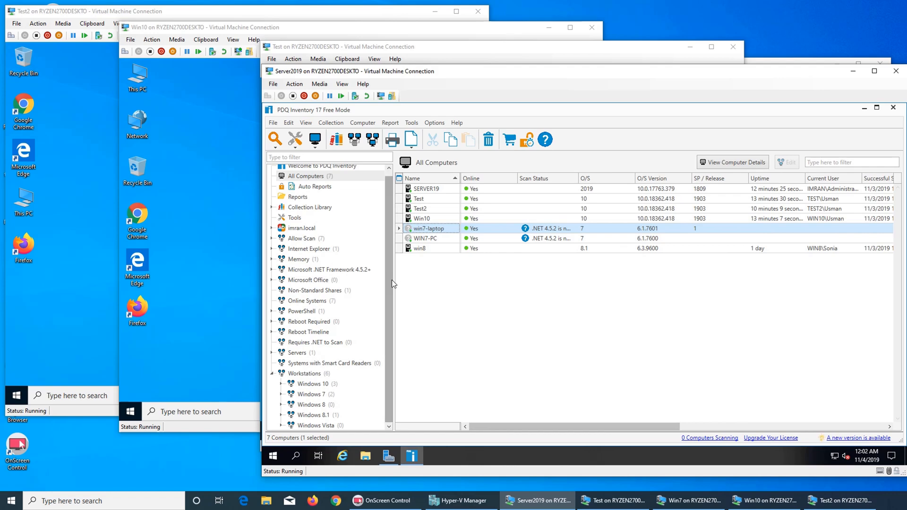
{"action": "left_click", "coordinate": [687, 502]}
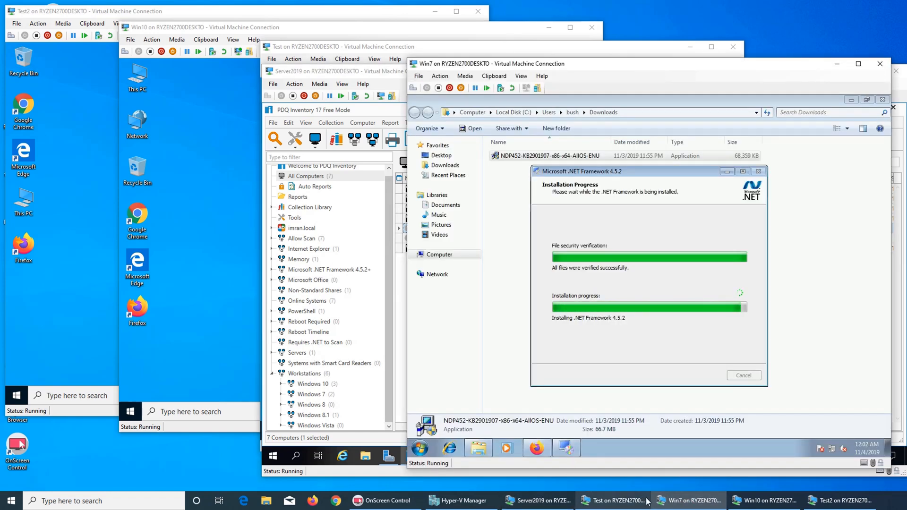
{"action": "mouse_move", "coordinate": [690, 502]}
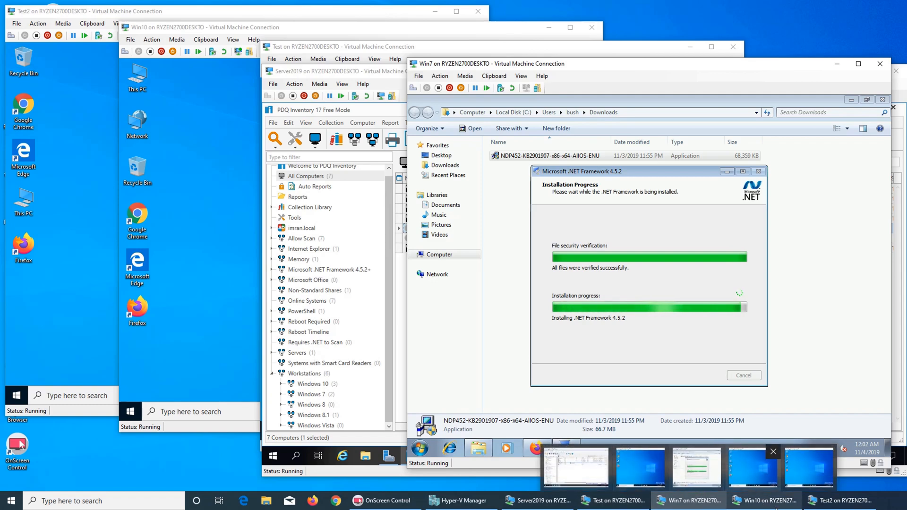
{"action": "left_click", "coordinate": [538, 501]}
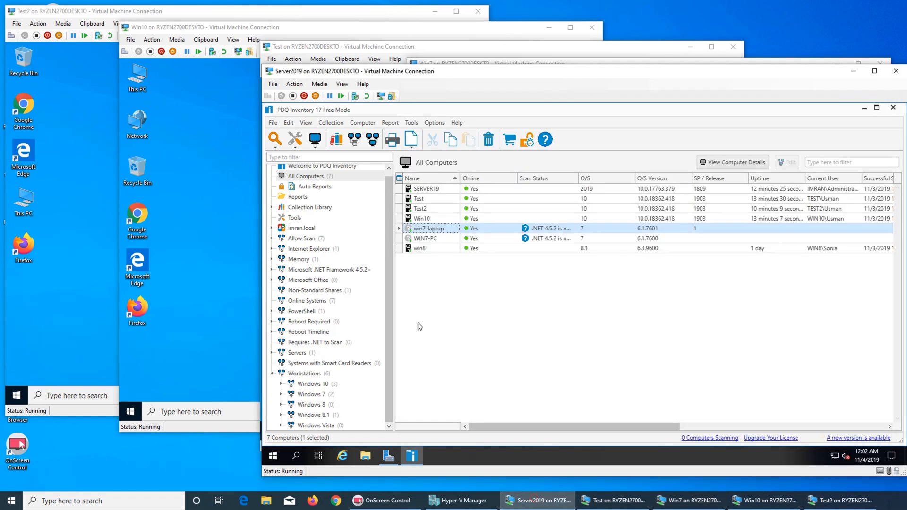
{"action": "left_click", "coordinate": [386, 234]}
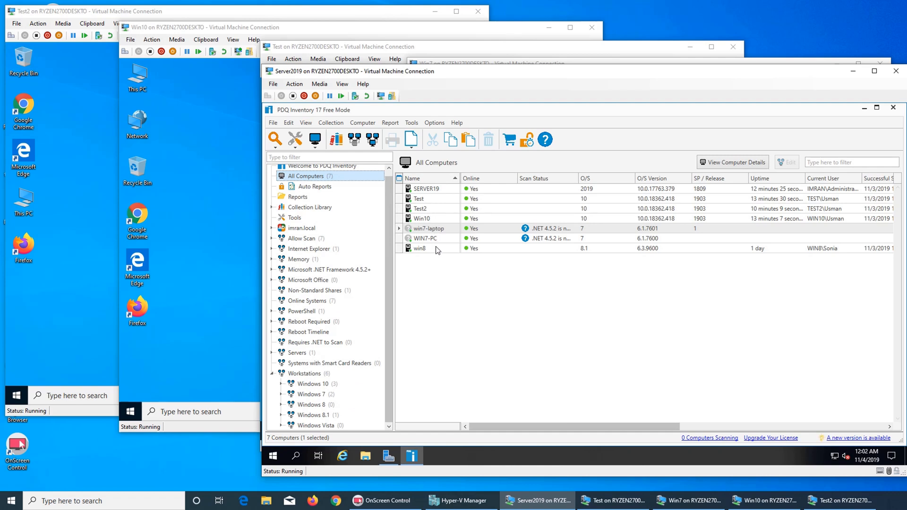
Step: Select and expand the Internet Explorer collection, then open the Test2 VM's Start menu
{"action": "left_click", "coordinate": [326, 250]}
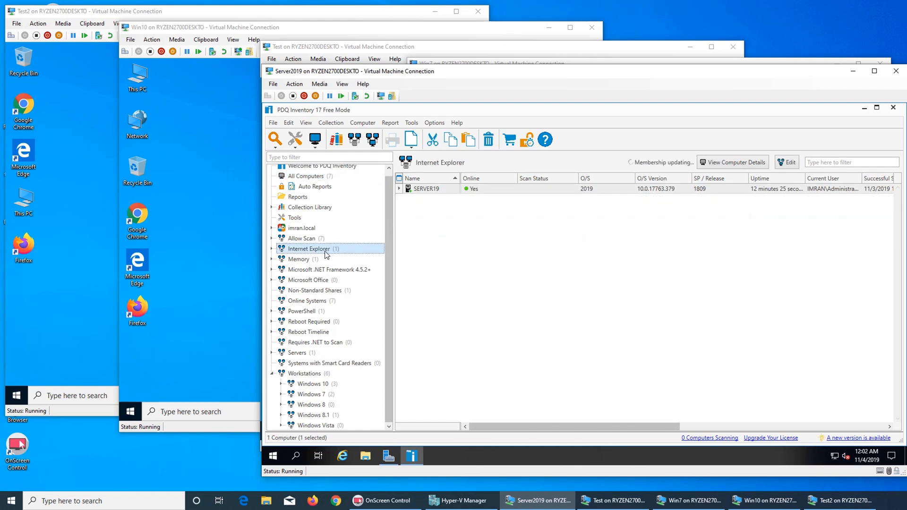
{"action": "left_click", "coordinate": [272, 249]}
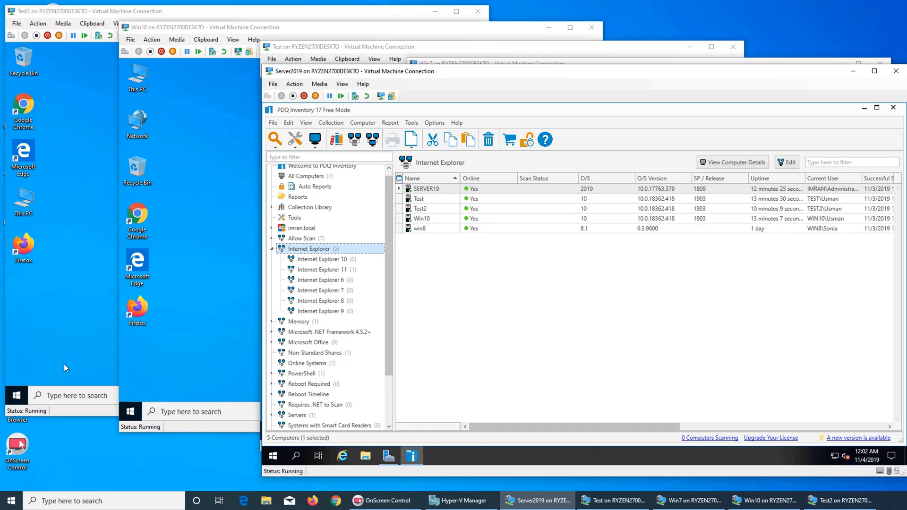
{"action": "left_click", "coordinate": [18, 395]}
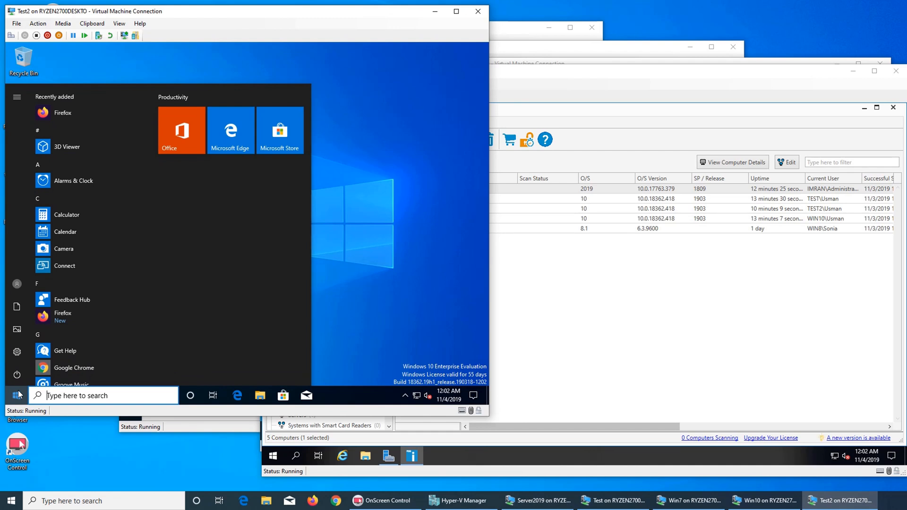
Step: Launch Internet Explorer on Test2 by searching 'intern', close it, and return to Server2019
{"action": "type", "text": "intern"}
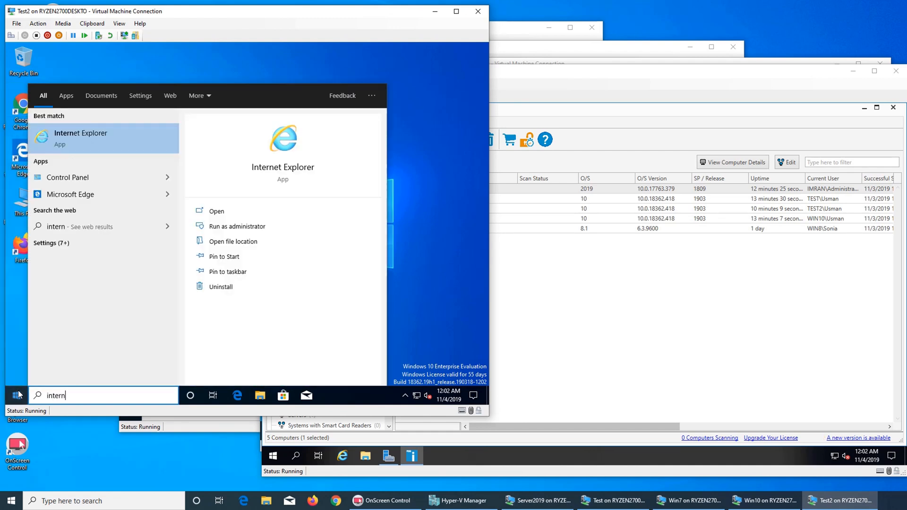
{"action": "left_click", "coordinate": [116, 142]}
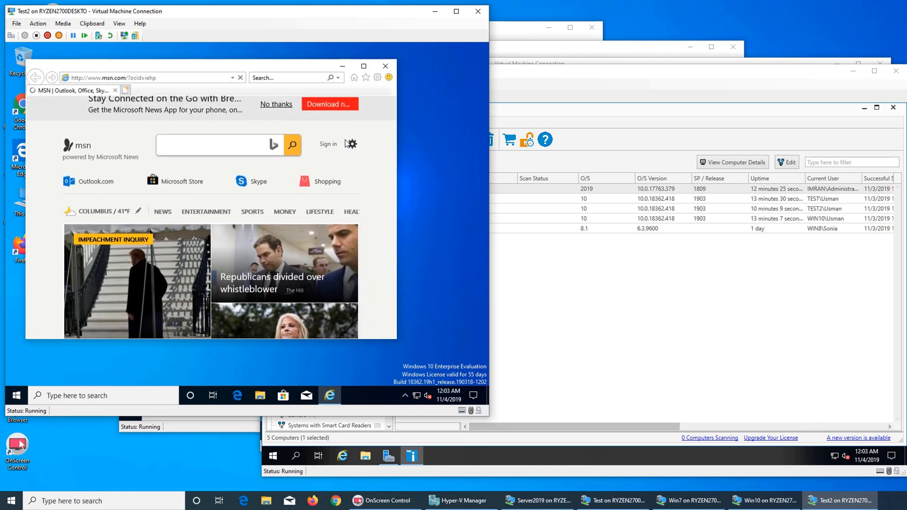
{"action": "left_click", "coordinate": [385, 67]}
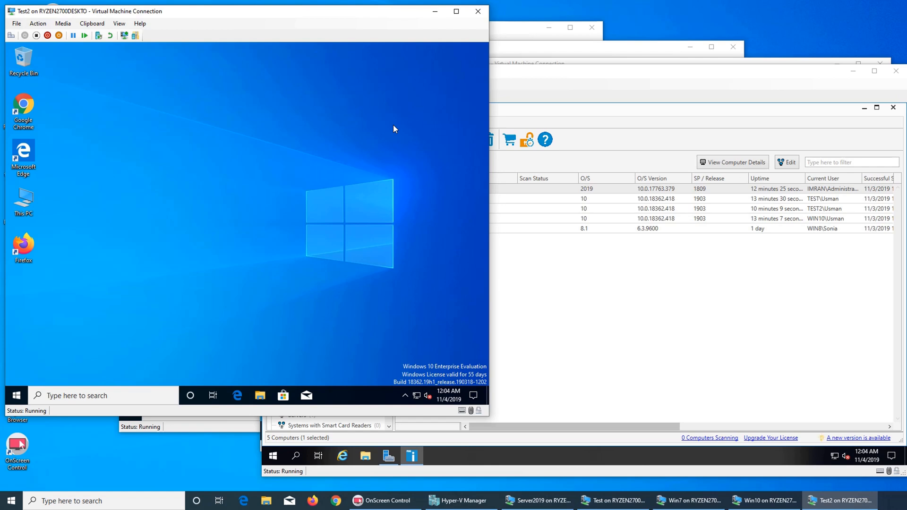
{"action": "left_click", "coordinate": [558, 90]}
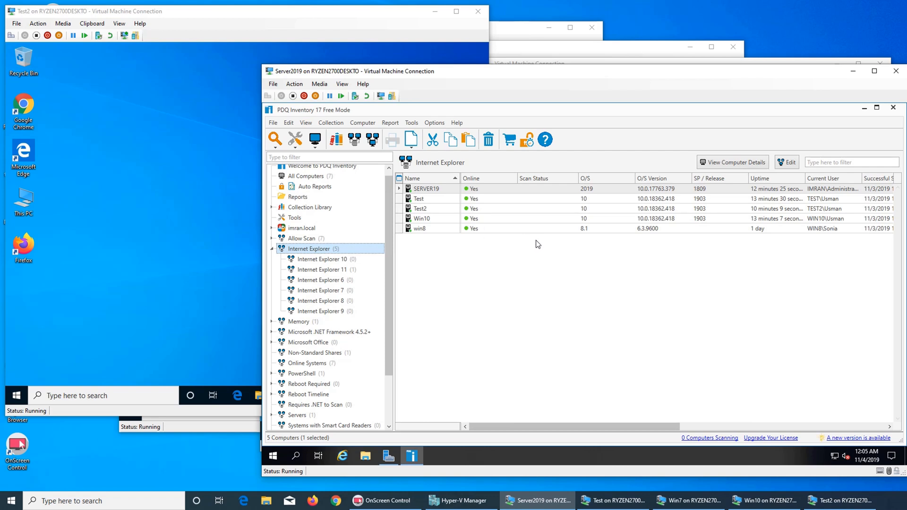
Step: Expand the Memory group and view the Memory 4 GB or Less collection
{"action": "scroll", "coordinate": [361, 284], "scroll_direction": "down", "scroll_amount": 1}
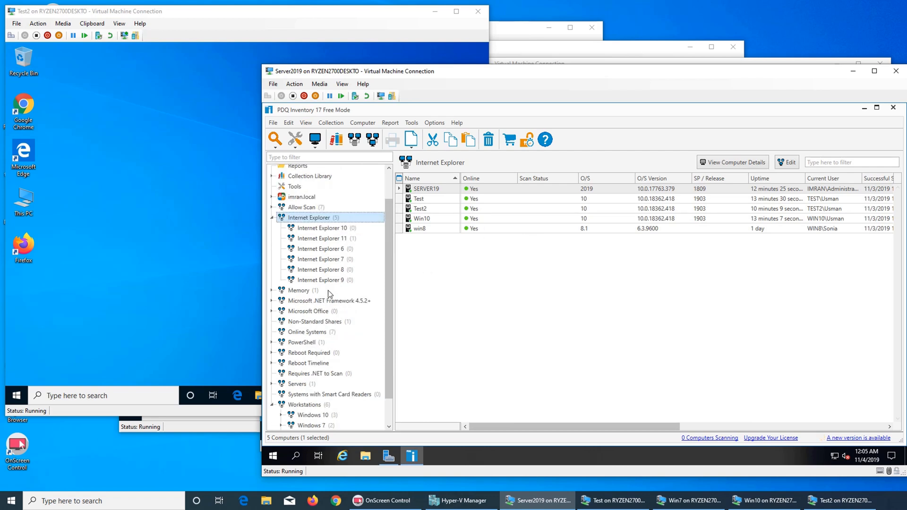
{"action": "left_click", "coordinate": [272, 292]}
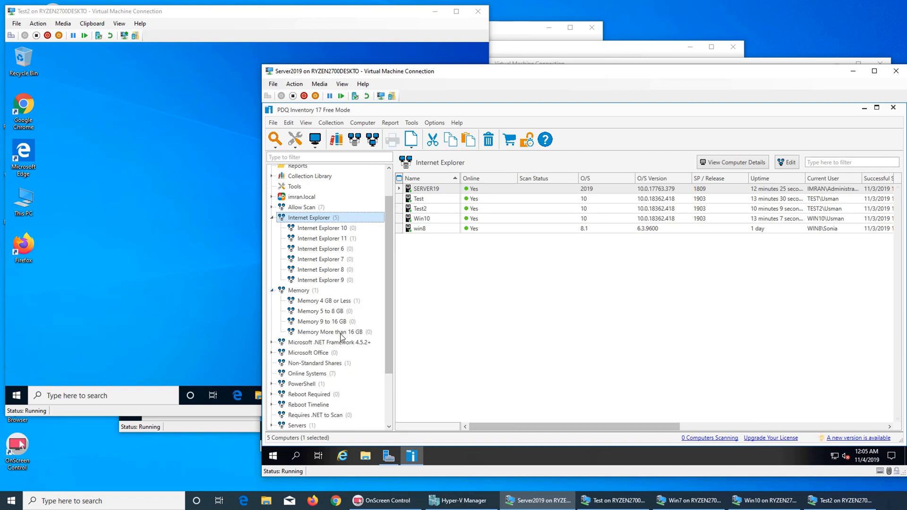
{"action": "left_click", "coordinate": [337, 304]}
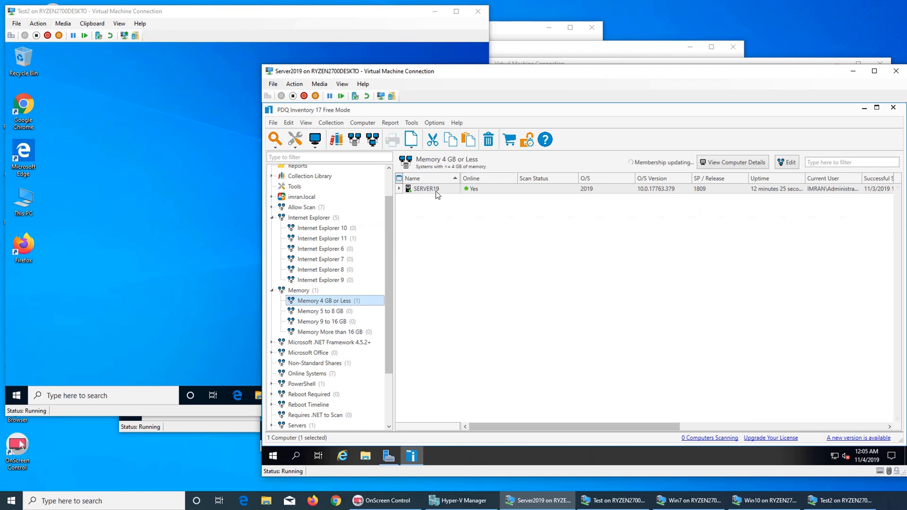
{"action": "left_click", "coordinate": [273, 290]}
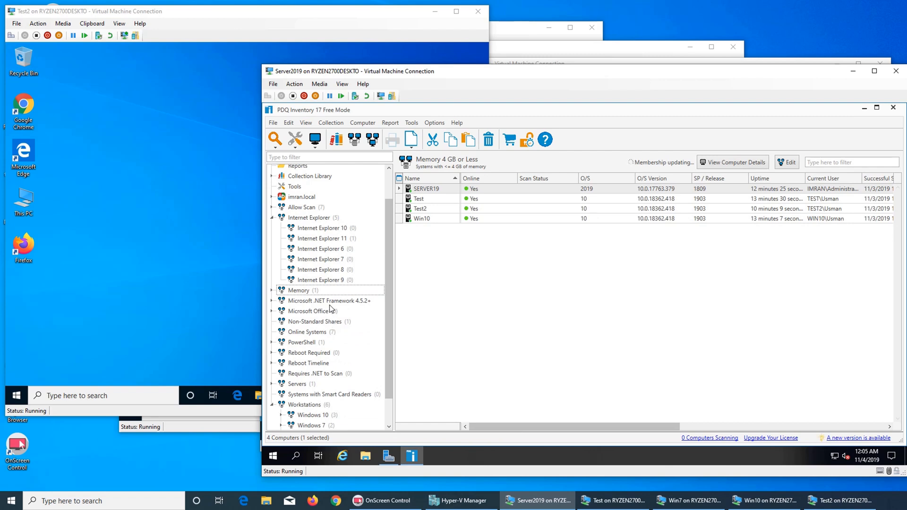
{"action": "left_click", "coordinate": [295, 292]}
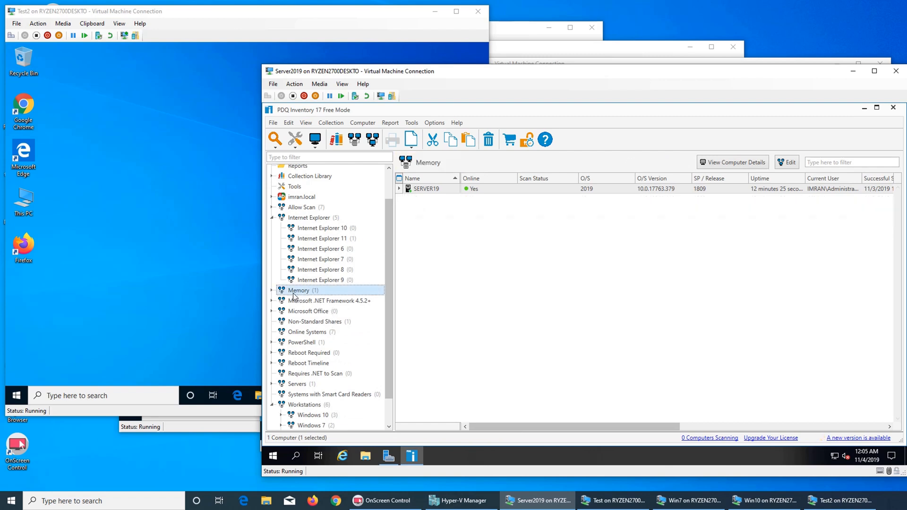
Step: Browse the Memory 5–8 GB, 9–16 GB and More than 16 GB collections, ending on 4 GB or Less
{"action": "left_click", "coordinate": [272, 290]}
{"action": "left_click", "coordinate": [295, 300]}
{"action": "left_click", "coordinate": [309, 311]}
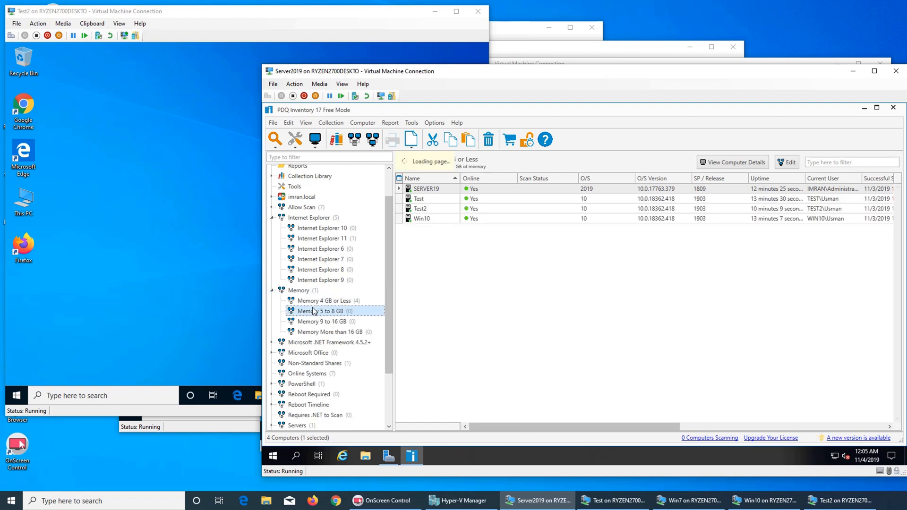
{"action": "left_click", "coordinate": [315, 321]}
{"action": "left_click", "coordinate": [318, 332]}
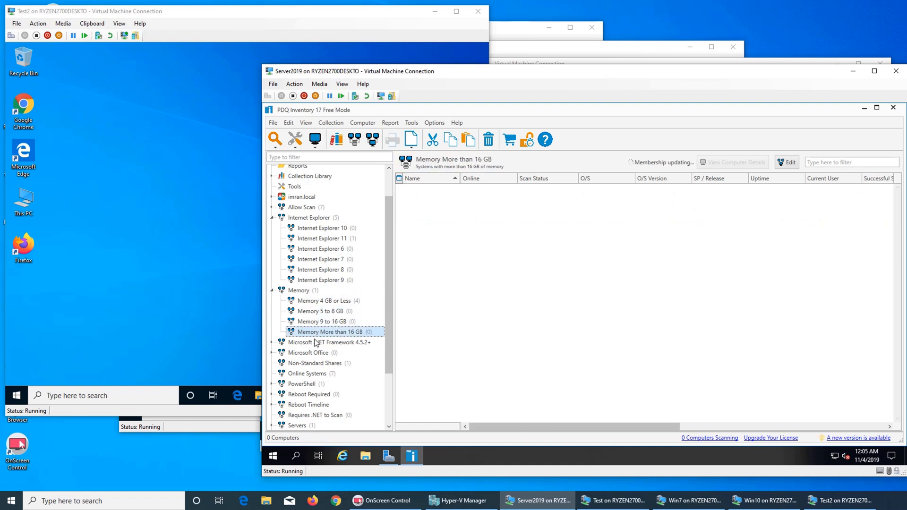
{"action": "left_click", "coordinate": [314, 343]}
{"action": "left_click", "coordinate": [305, 291]}
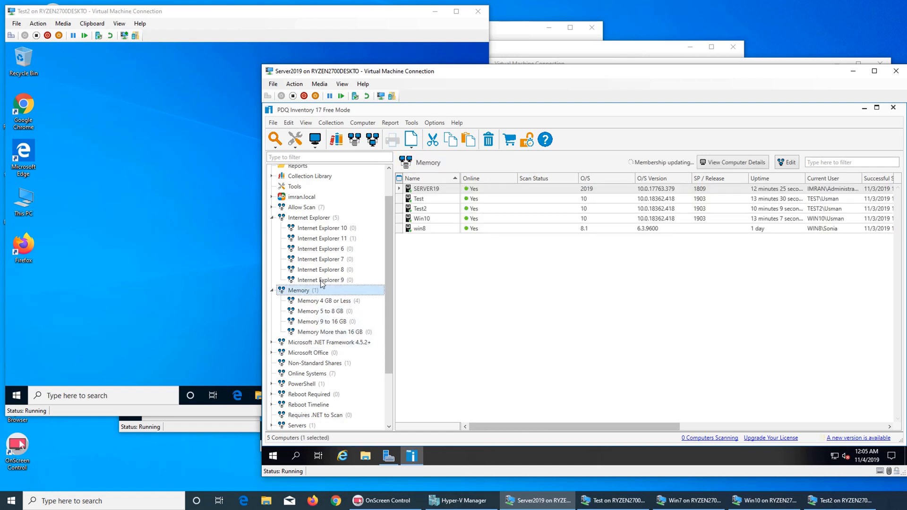
{"action": "left_click", "coordinate": [322, 280]}
{"action": "left_click", "coordinate": [313, 302]}
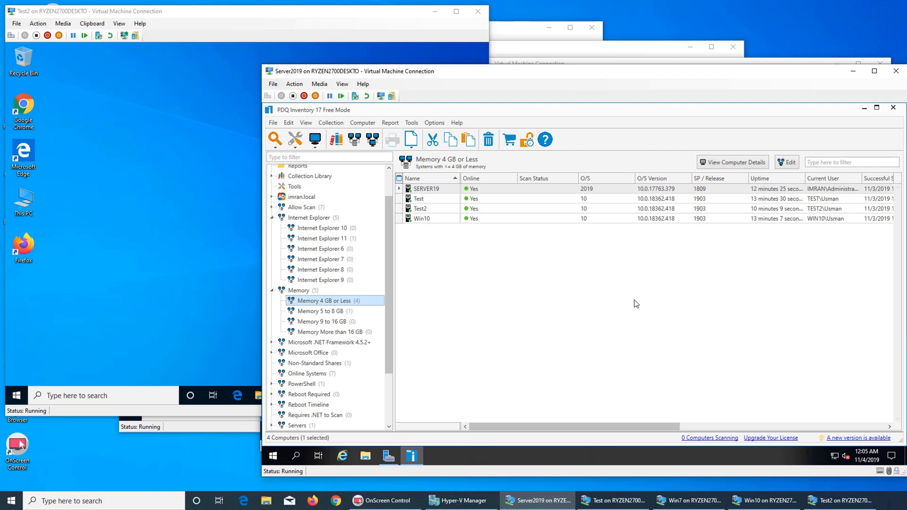
Step: Expand .NET Framework 4.5.2+ and compare Systems Missing .NET 4.5.2+ with Systems with .NET 4.5.2+
{"action": "left_click", "coordinate": [272, 343]}
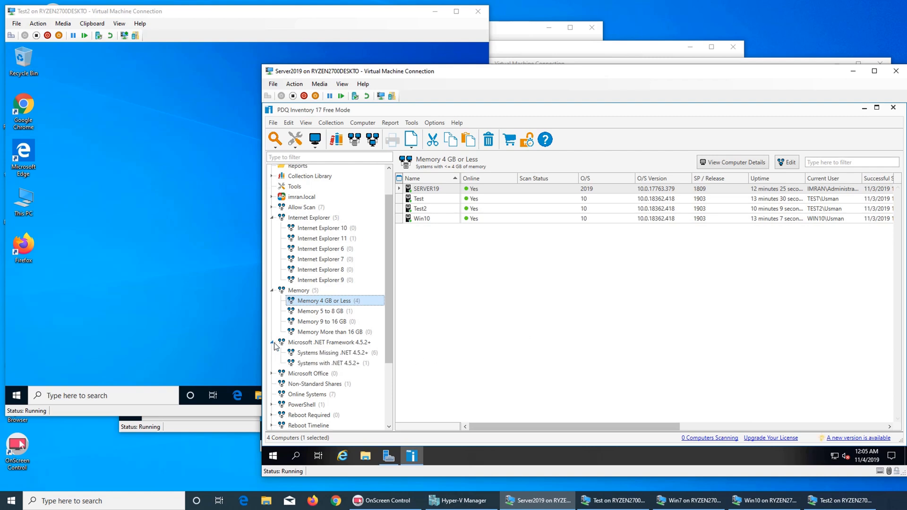
{"action": "left_click", "coordinate": [329, 353]}
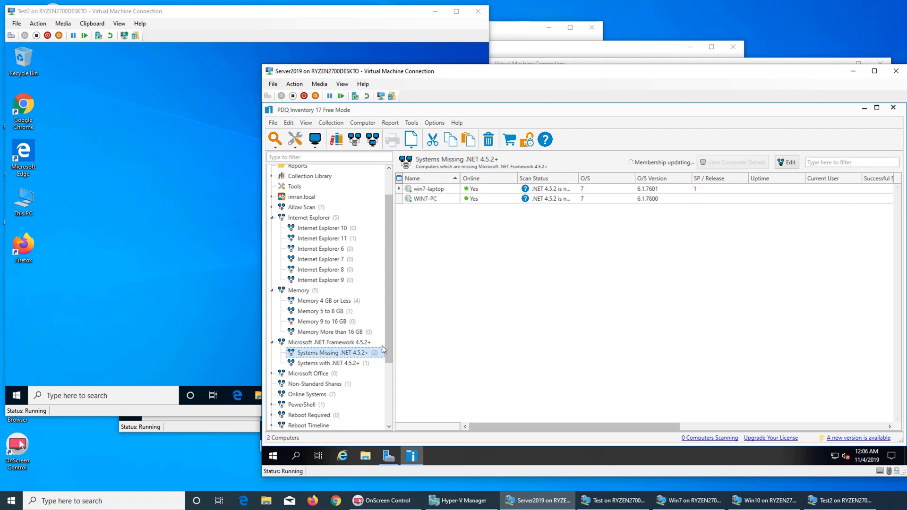
{"action": "left_click", "coordinate": [315, 364]}
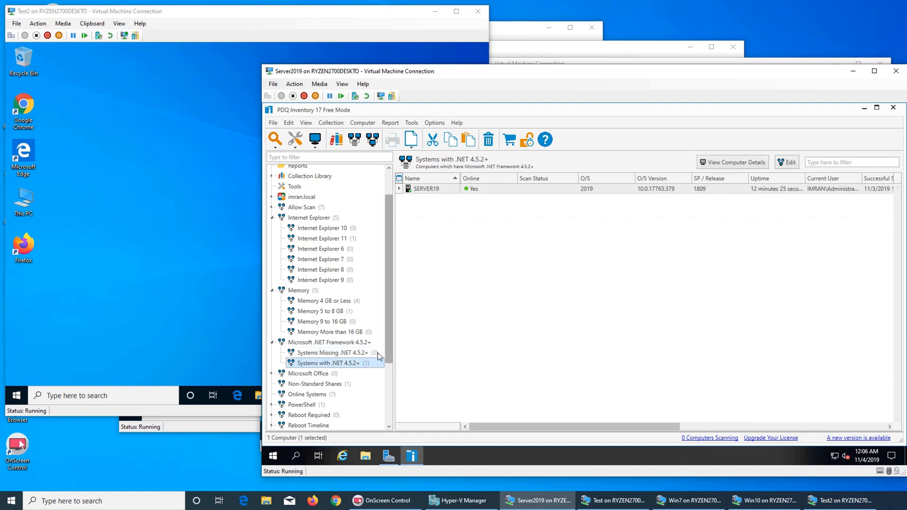
{"action": "left_click", "coordinate": [353, 353]}
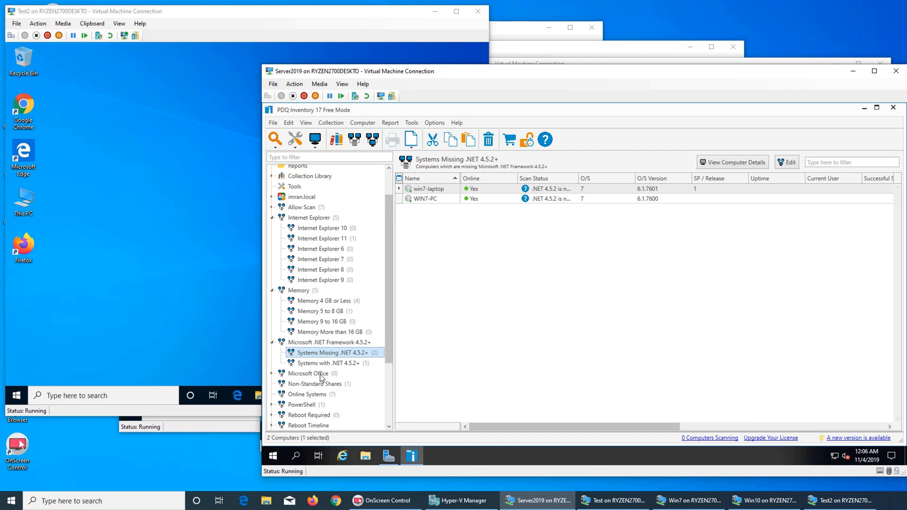
Step: Review the Microsoft Office and Non-Standard Shares collections, then return to Memory 4 GB or Less
{"action": "left_click", "coordinate": [313, 373]}
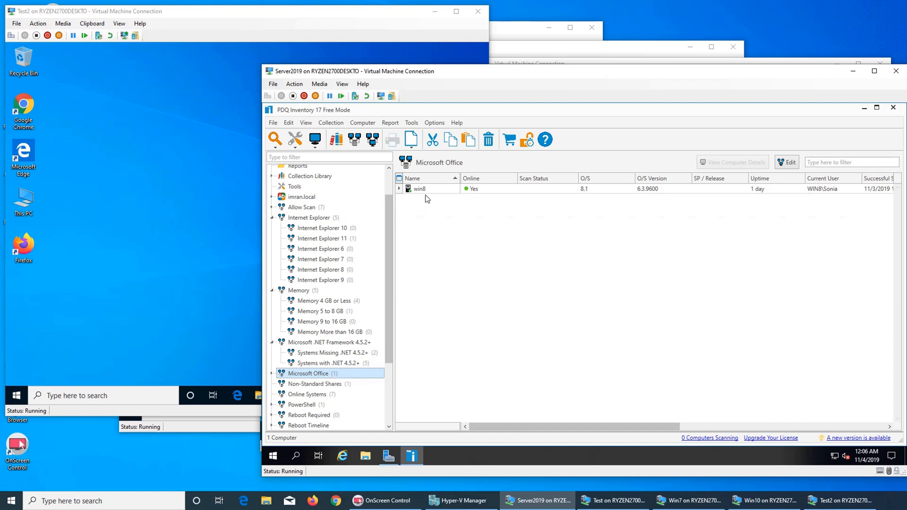
{"action": "left_click", "coordinate": [325, 387]}
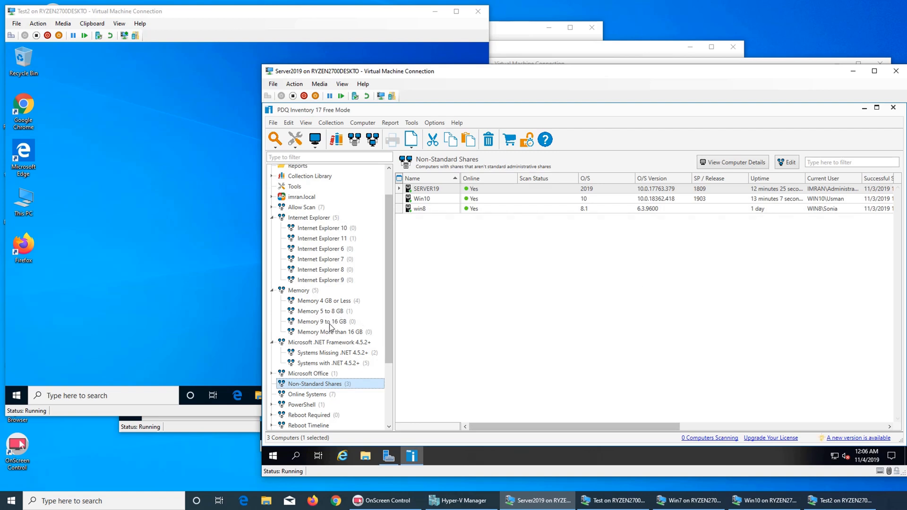
{"action": "left_click", "coordinate": [335, 305]}
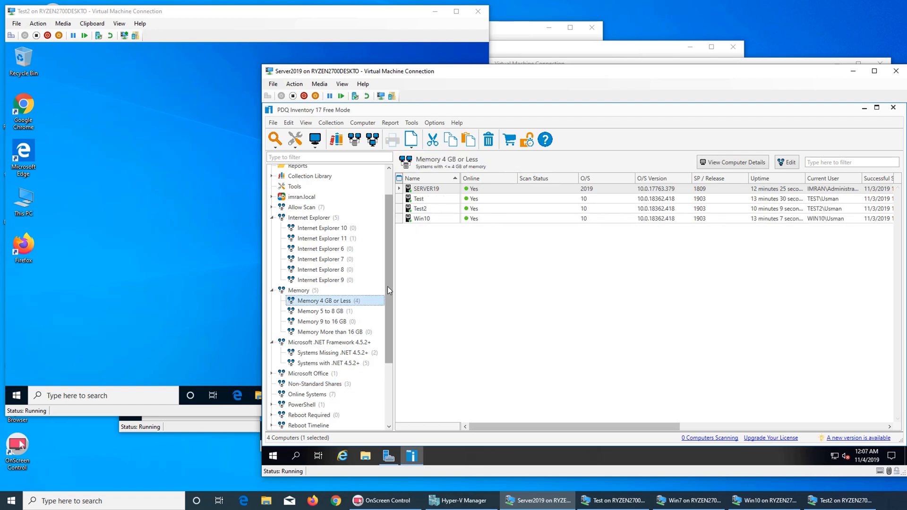
{"action": "left_click_drag", "start_coordinate": [387, 287], "coordinate": [387, 238]}
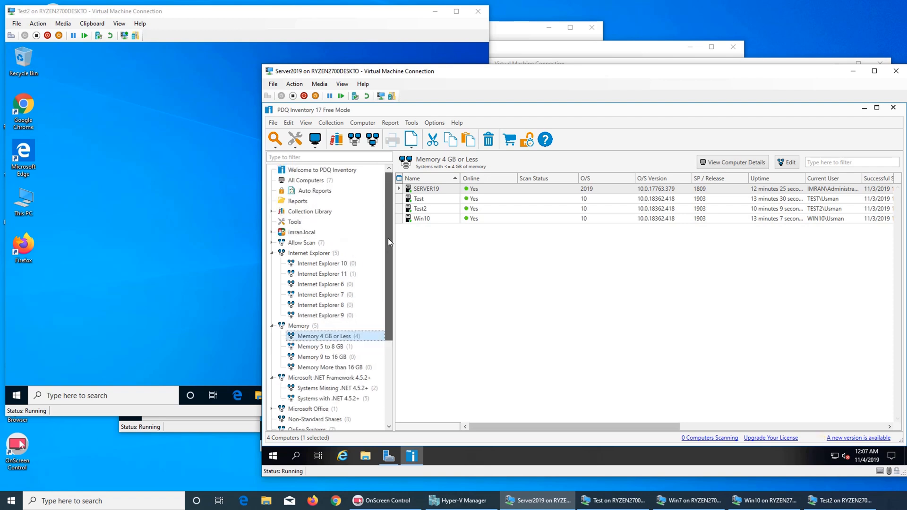
Step: View each Internet Explorer version collection: 10, 11, 6, 7, 8 and 9
{"action": "left_click", "coordinate": [306, 265]}
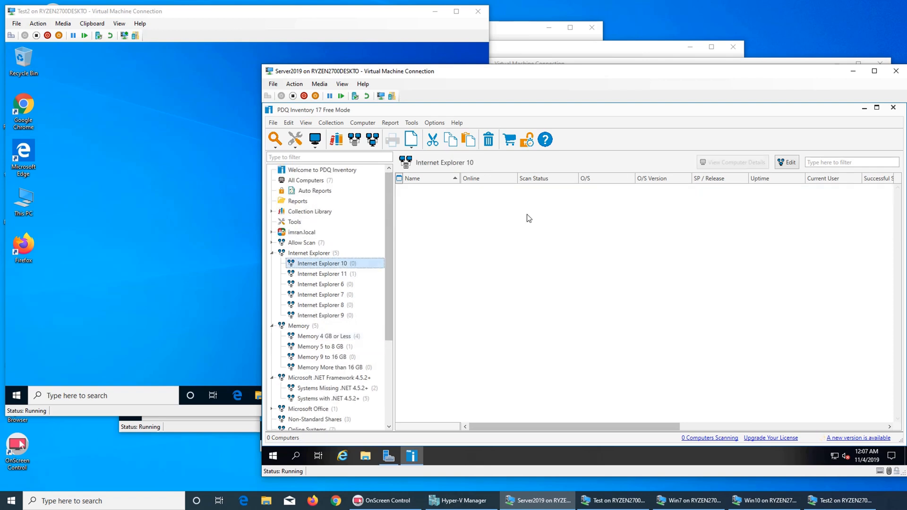
{"action": "left_click", "coordinate": [337, 276]}
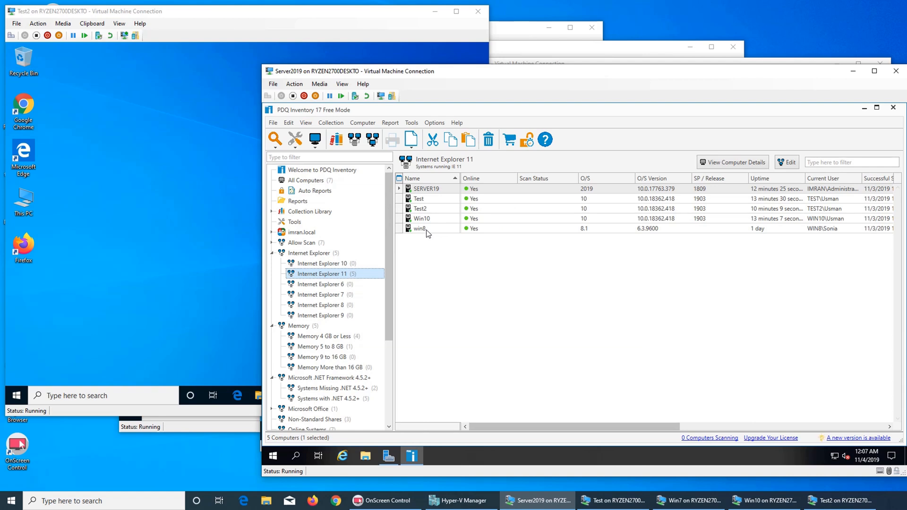
{"action": "left_click", "coordinate": [322, 285]}
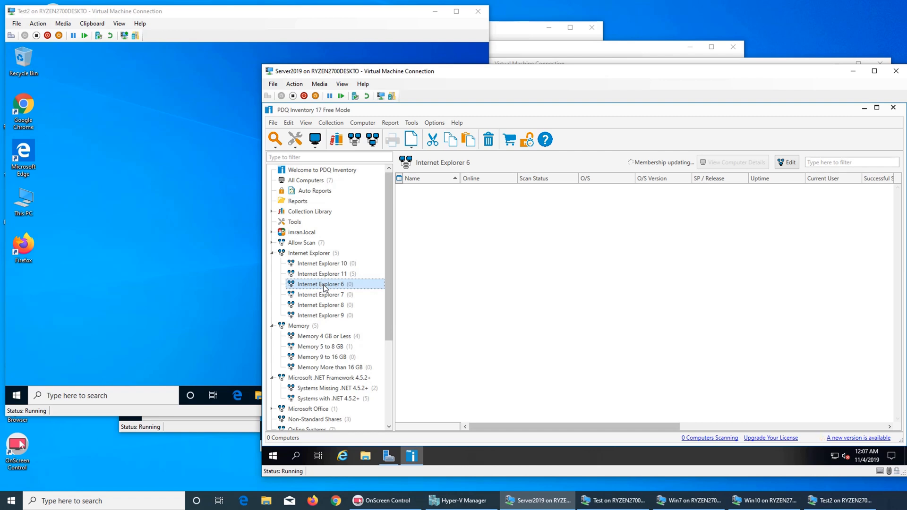
{"action": "left_click", "coordinate": [327, 296]}
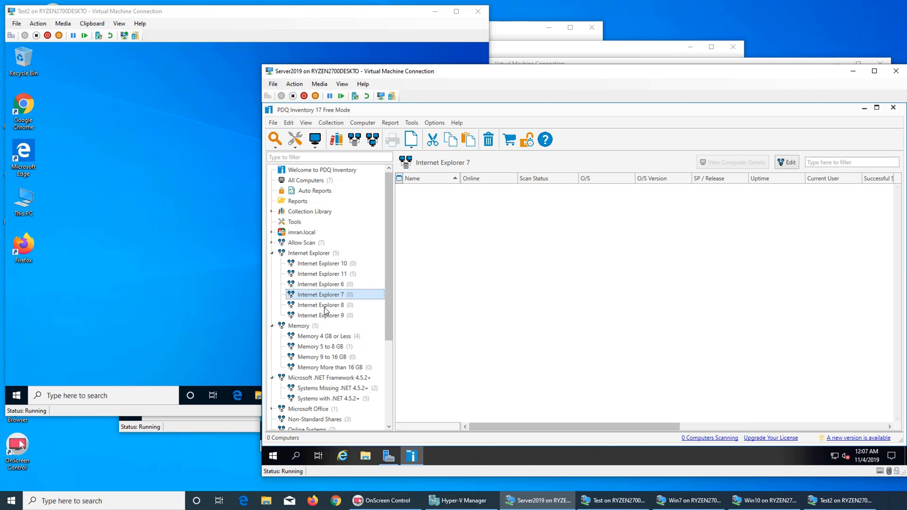
{"action": "left_click", "coordinate": [326, 308]}
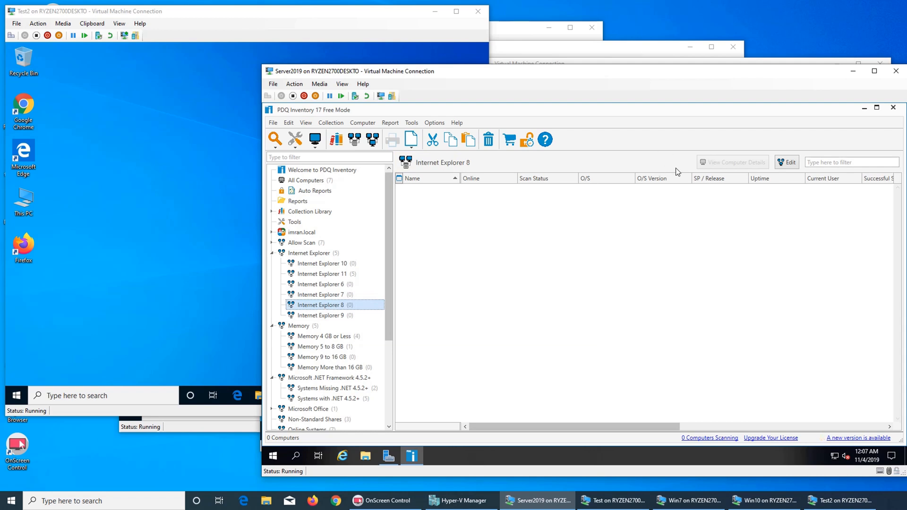
{"action": "left_click", "coordinate": [335, 317]}
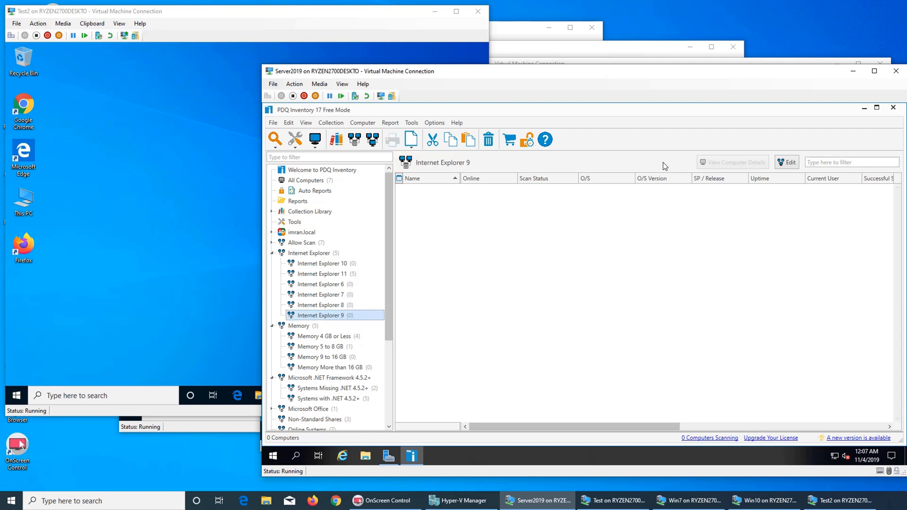
Step: View each Memory subcollection and Microsoft Office, ending on Systems with .NET 4.5.2+
{"action": "left_click", "coordinate": [330, 345]}
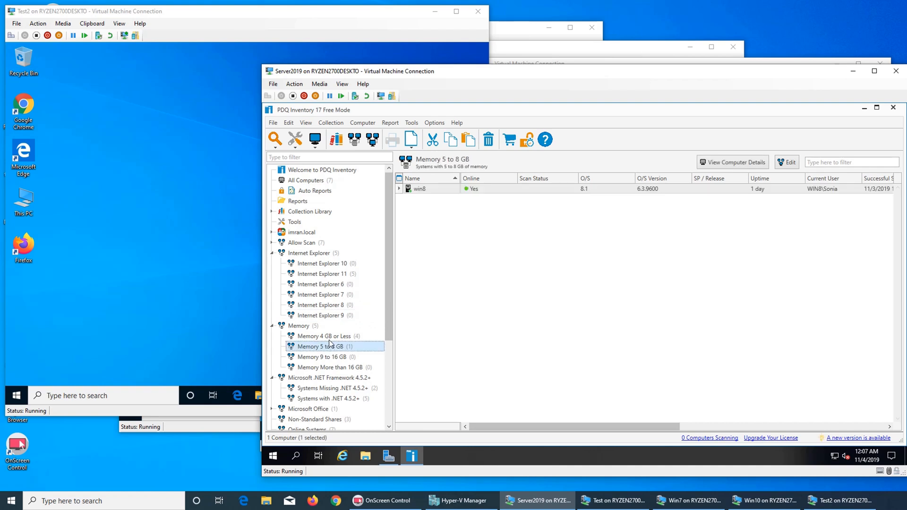
{"action": "left_click", "coordinate": [330, 337]}
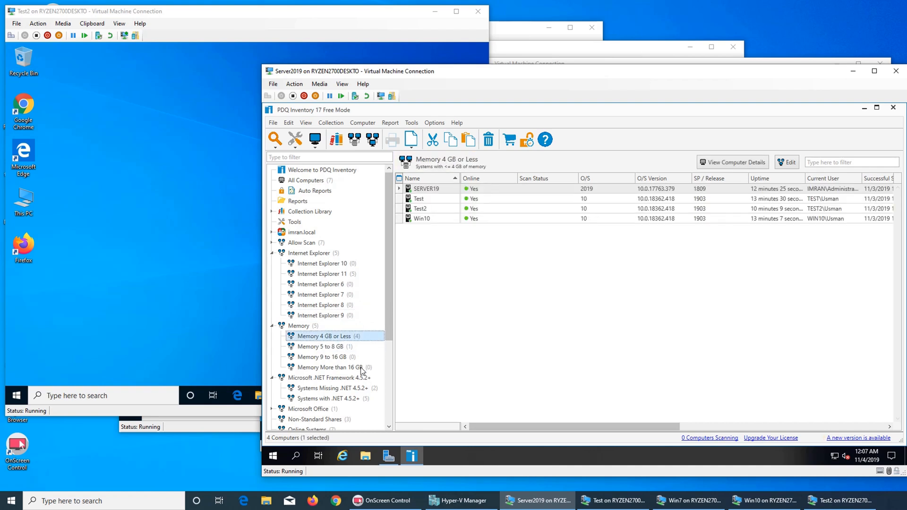
{"action": "left_click", "coordinate": [340, 358]}
{"action": "left_click", "coordinate": [341, 369]}
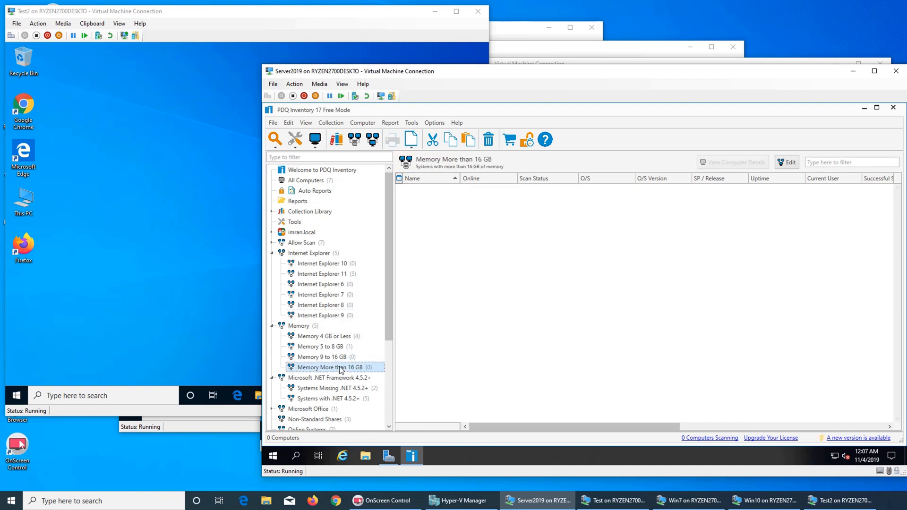
{"action": "scroll", "coordinate": [339, 317], "scroll_direction": "down", "scroll_amount": 1}
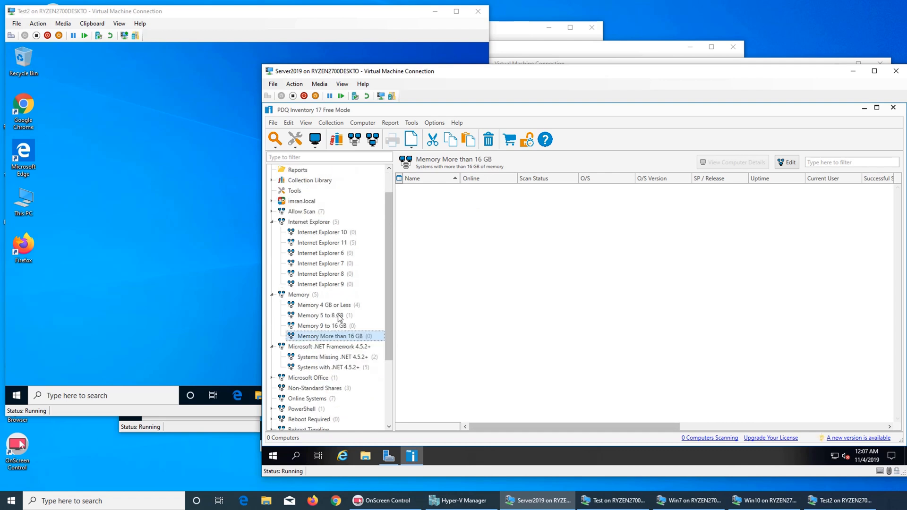
{"action": "left_click", "coordinate": [321, 379]}
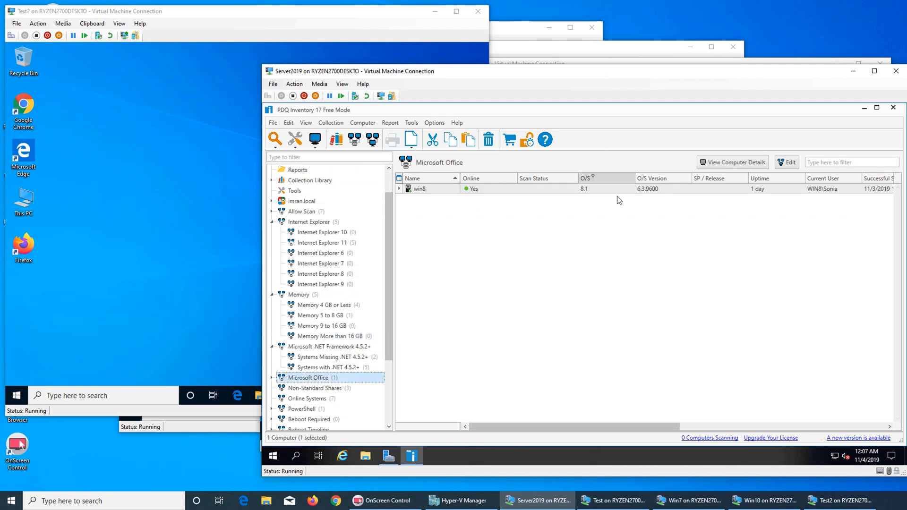
{"action": "left_click", "coordinate": [329, 368]}
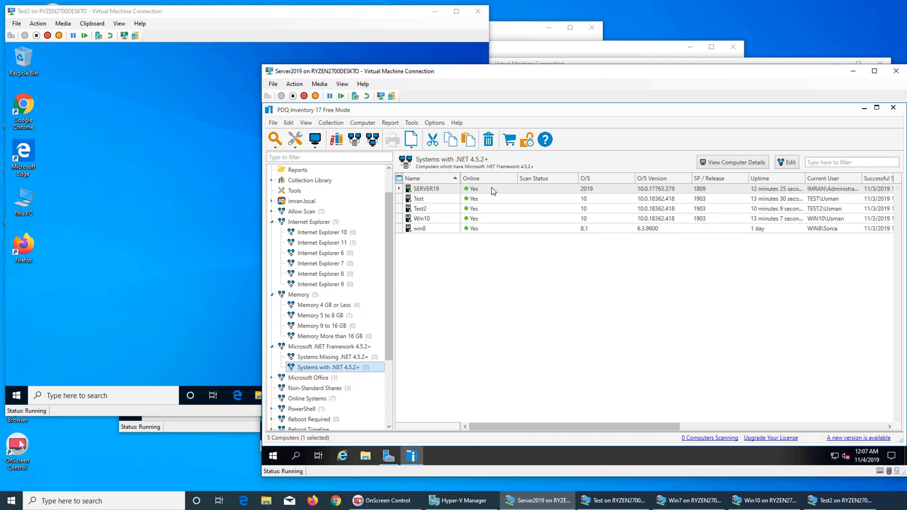
Step: View the Systems Missing .NET 4.5.2+ collection, then close the finished .NET installer on the Win7 VM
{"action": "left_click", "coordinate": [339, 357]}
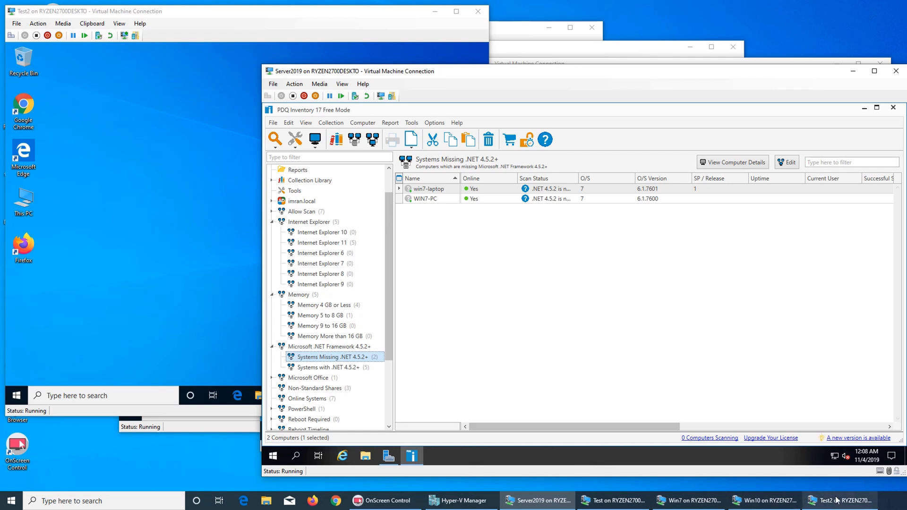
{"action": "left_click", "coordinate": [657, 502]}
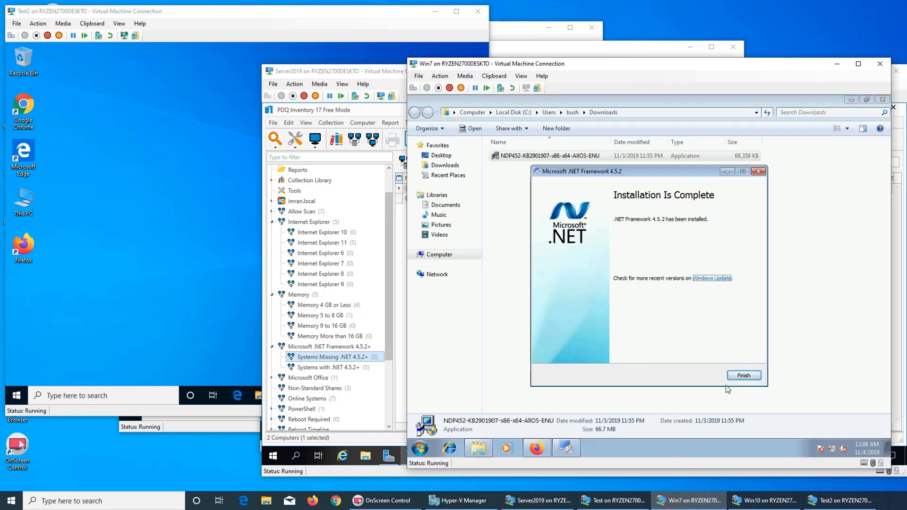
{"action": "left_click", "coordinate": [747, 377]}
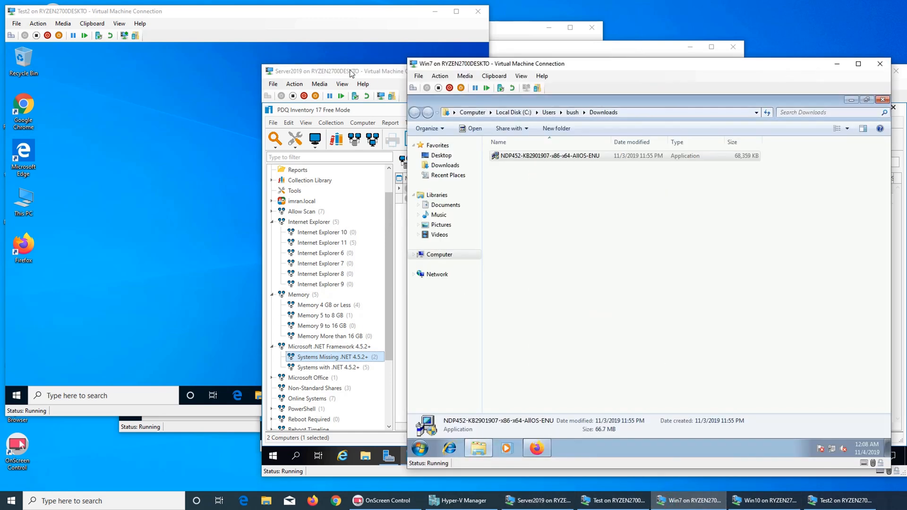
{"action": "left_click", "coordinate": [379, 71]}
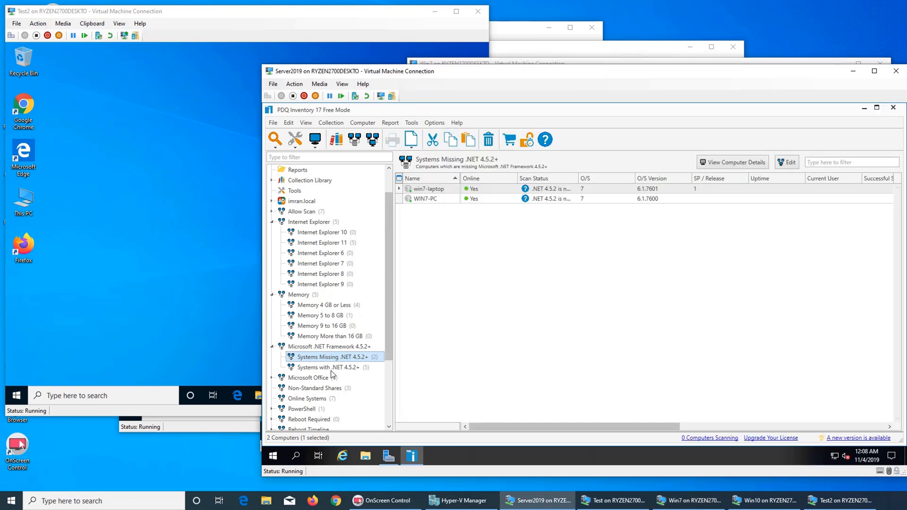
Step: Scroll the collection tree to view the empty Internet Explorer 9 collection
{"action": "scroll", "coordinate": [332, 374], "scroll_direction": "down", "scroll_amount": 1}
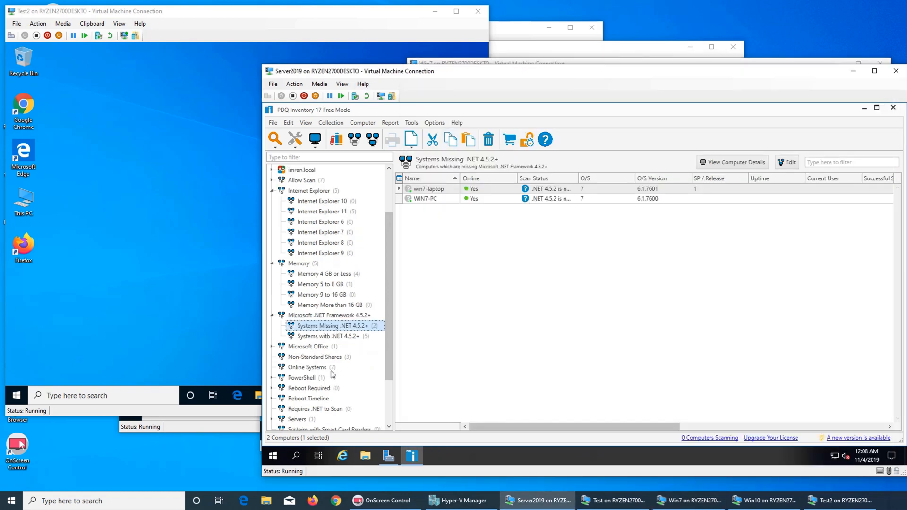
{"action": "left_click", "coordinate": [307, 253]}
{"action": "scroll", "coordinate": [335, 276], "scroll_direction": "down", "scroll_amount": 2}
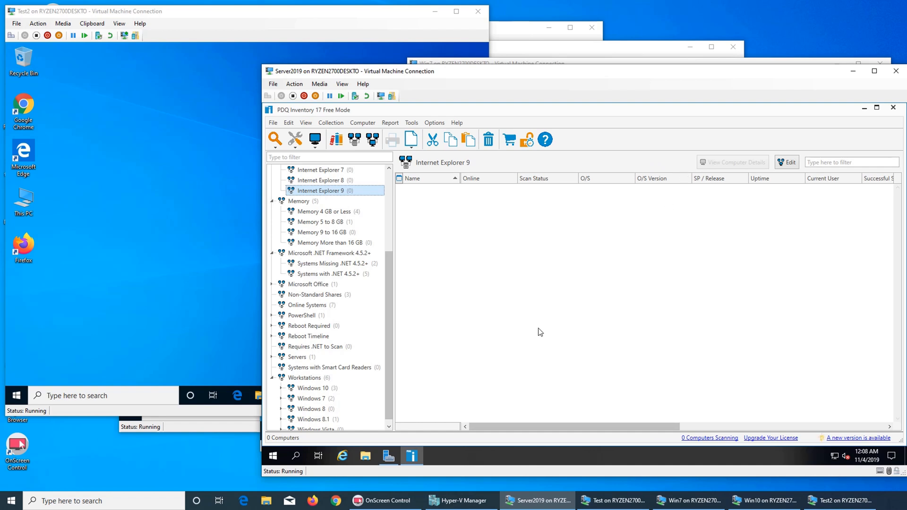
Step: Review the Non-Standard Shares, Online Systems, PowerShell, Reboot, Requires .NET, Servers and Smart Card Readers collections
{"action": "left_click", "coordinate": [316, 295]}
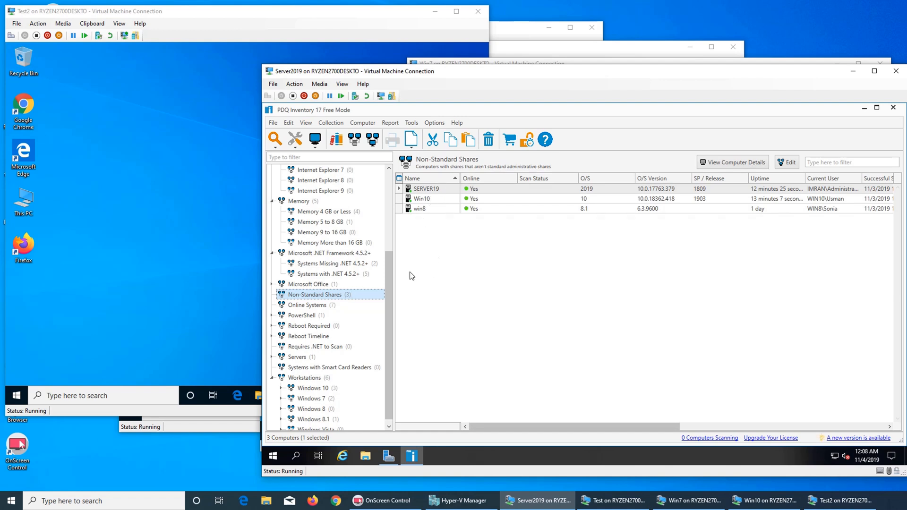
{"action": "left_click", "coordinate": [314, 308]}
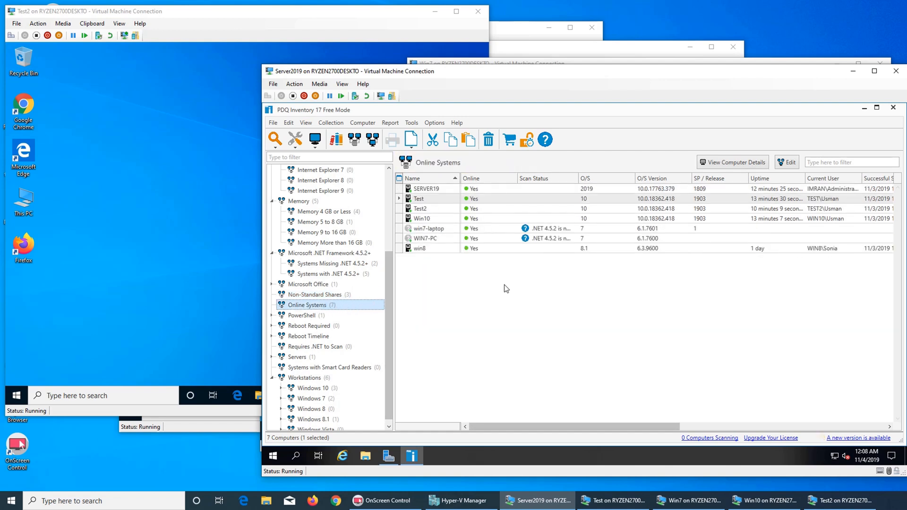
{"action": "left_click", "coordinate": [301, 316]}
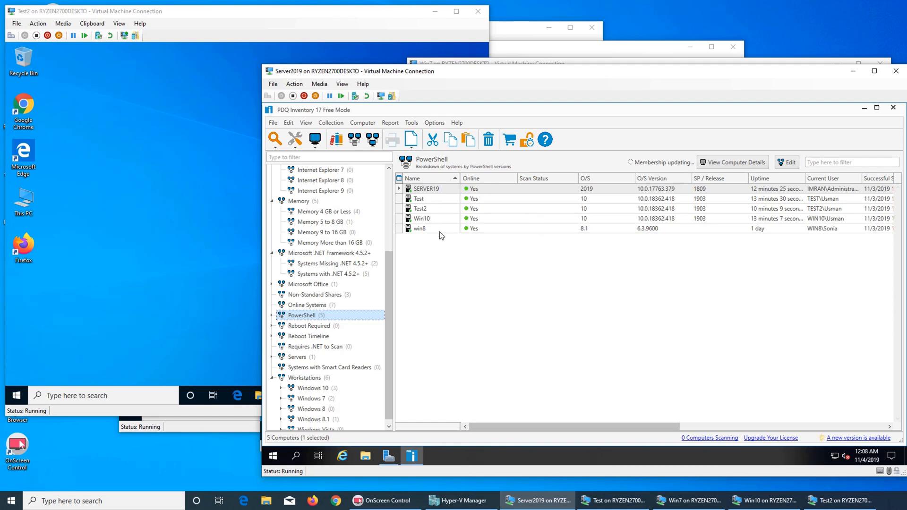
{"action": "left_click", "coordinate": [310, 326]}
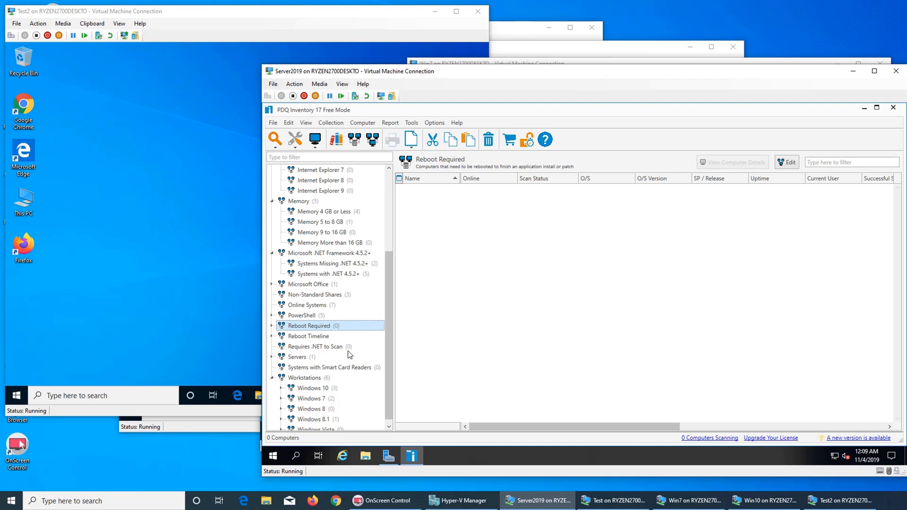
{"action": "left_click", "coordinate": [314, 337]}
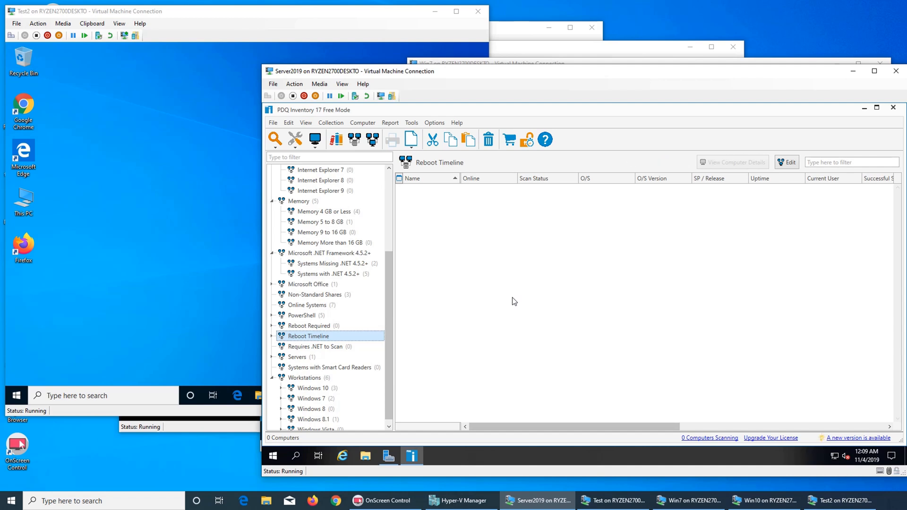
{"action": "left_click", "coordinate": [320, 348]}
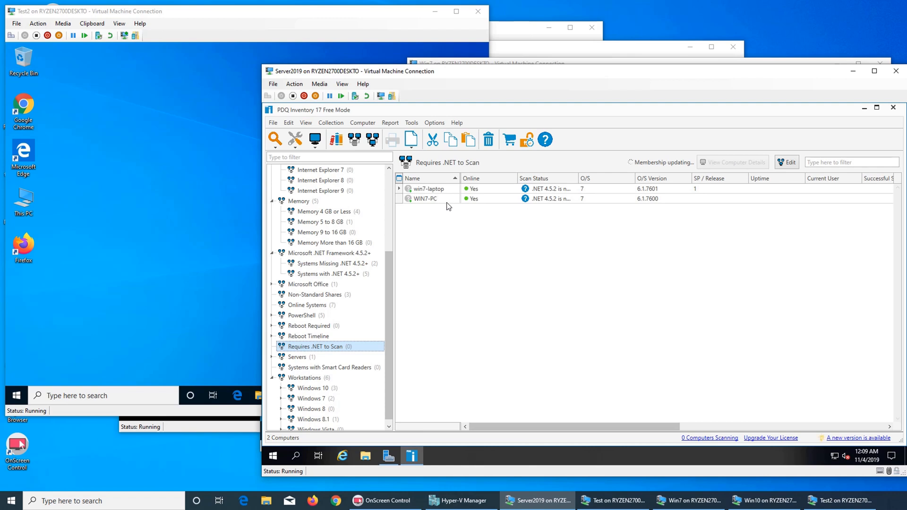
{"action": "left_click", "coordinate": [298, 360]}
{"action": "left_click", "coordinate": [317, 370]}
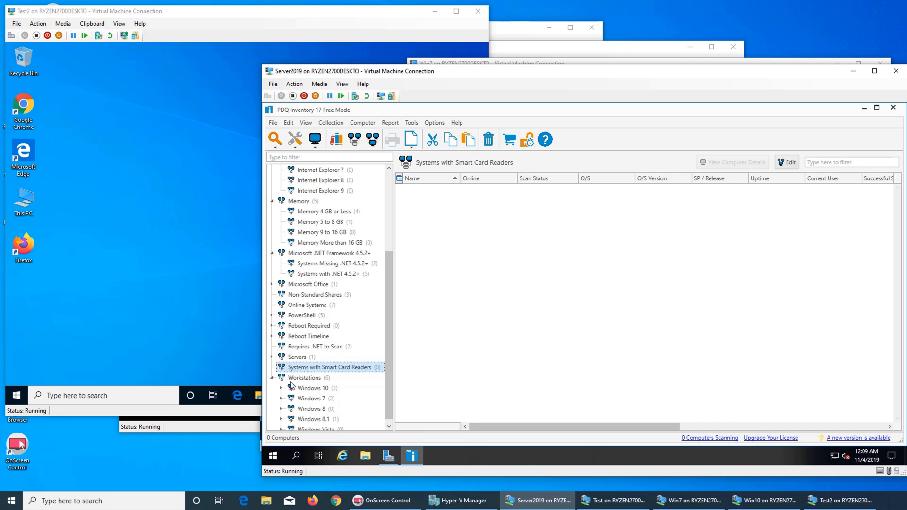
Step: Review Workstations and its Windows 10, 7, 8, 8.1 and Vista subcollections
{"action": "scroll", "coordinate": [314, 371], "scroll_direction": "down", "scroll_amount": 1}
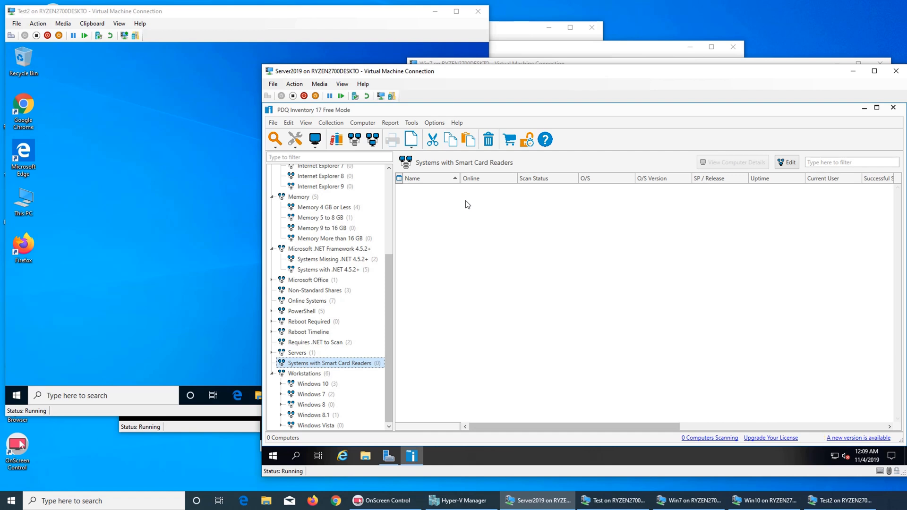
{"action": "left_click", "coordinate": [307, 375]}
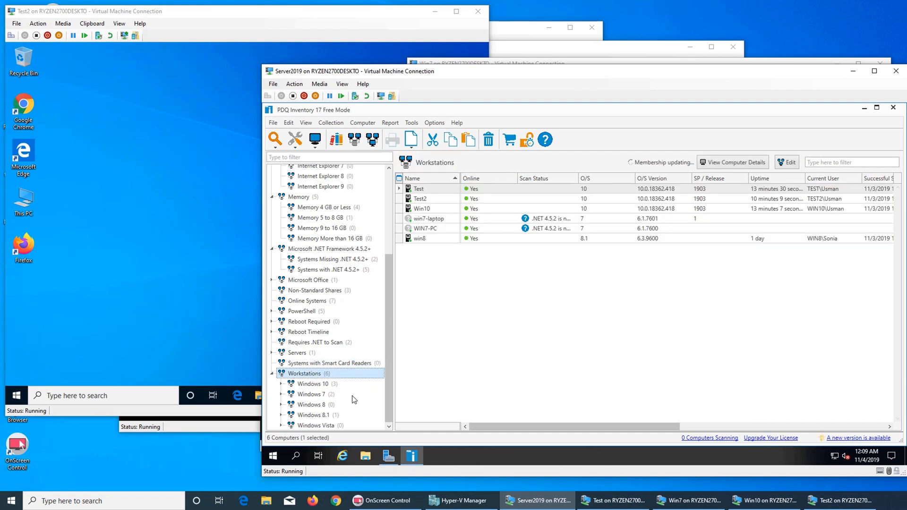
{"action": "left_click", "coordinate": [316, 385]}
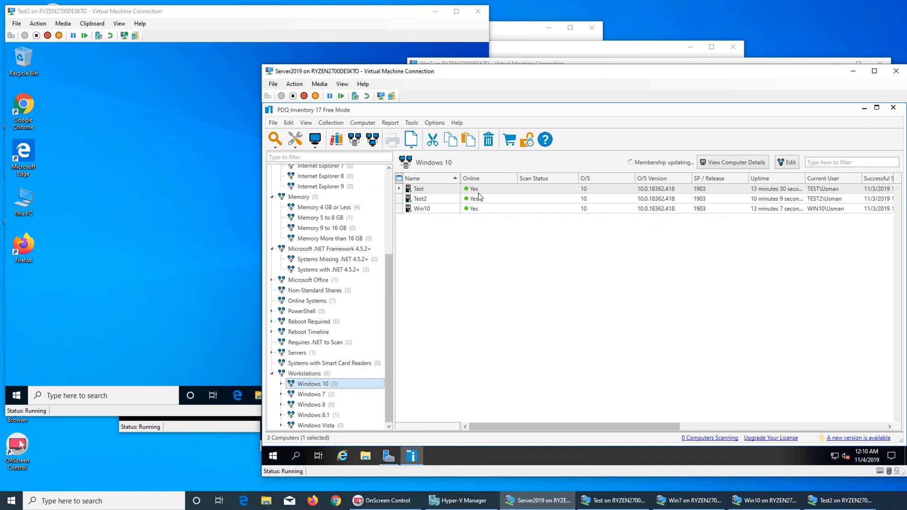
{"action": "left_click", "coordinate": [314, 395]}
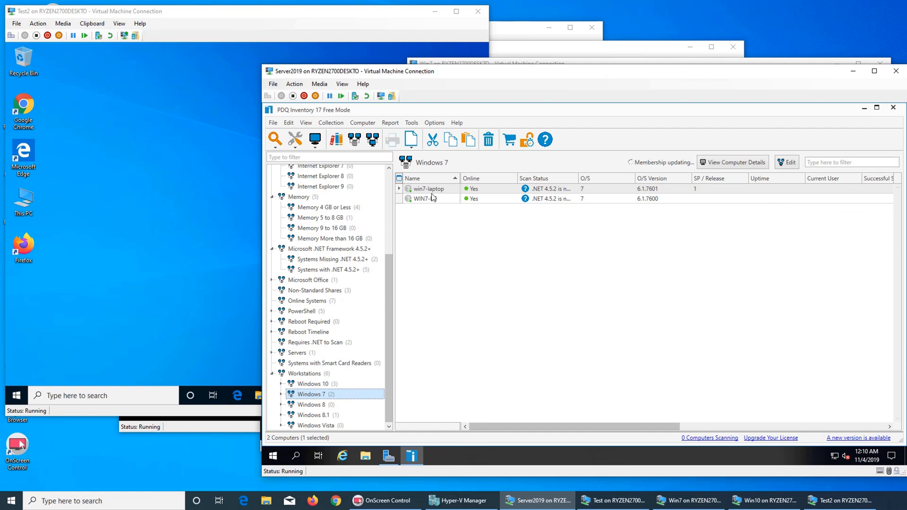
{"action": "left_click", "coordinate": [332, 406]}
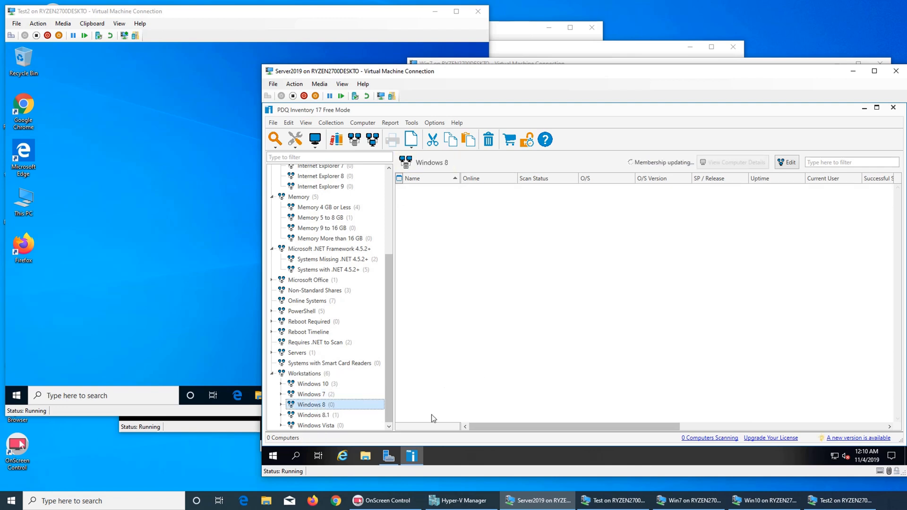
{"action": "left_click", "coordinate": [336, 417]}
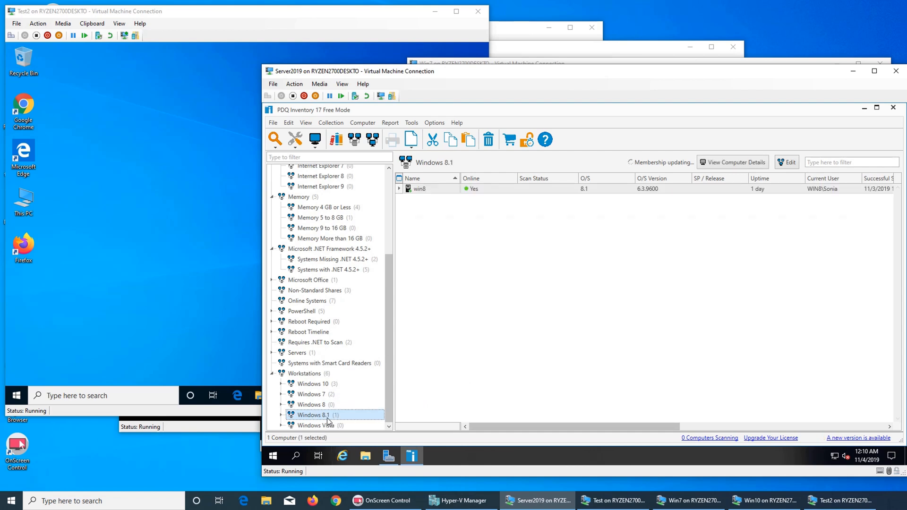
{"action": "left_click", "coordinate": [316, 426]}
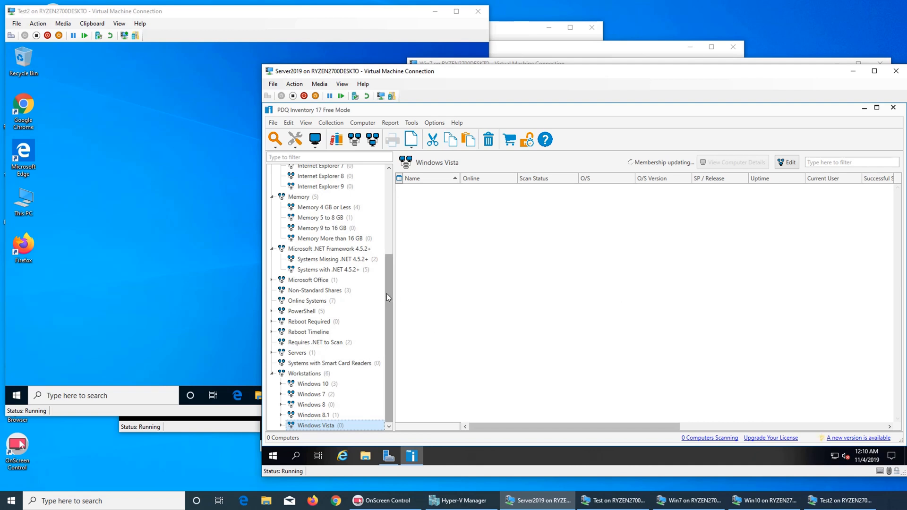
{"action": "left_click_drag", "start_coordinate": [387, 293], "coordinate": [386, 211]}
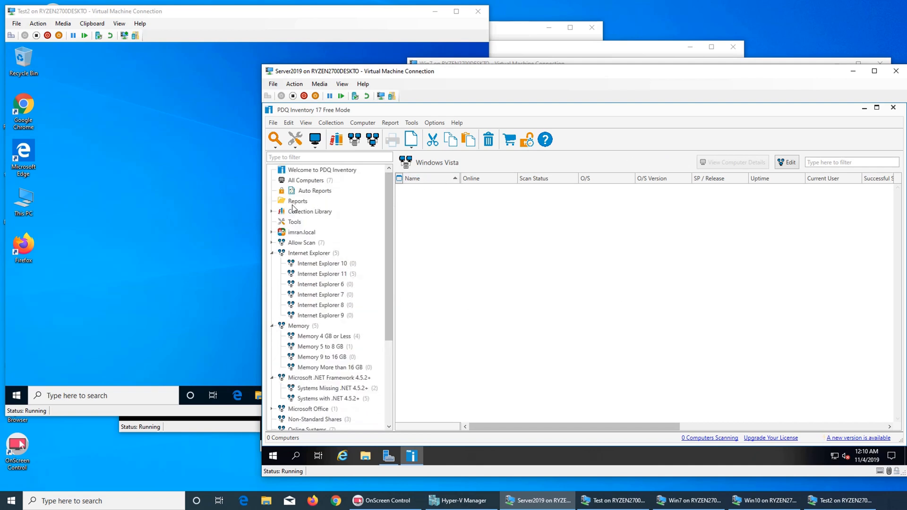
Step: Queue a Standard scan of win7-laptop from the Allow Scan collection
{"action": "left_click", "coordinate": [299, 234]}
{"action": "left_click", "coordinate": [298, 243]}
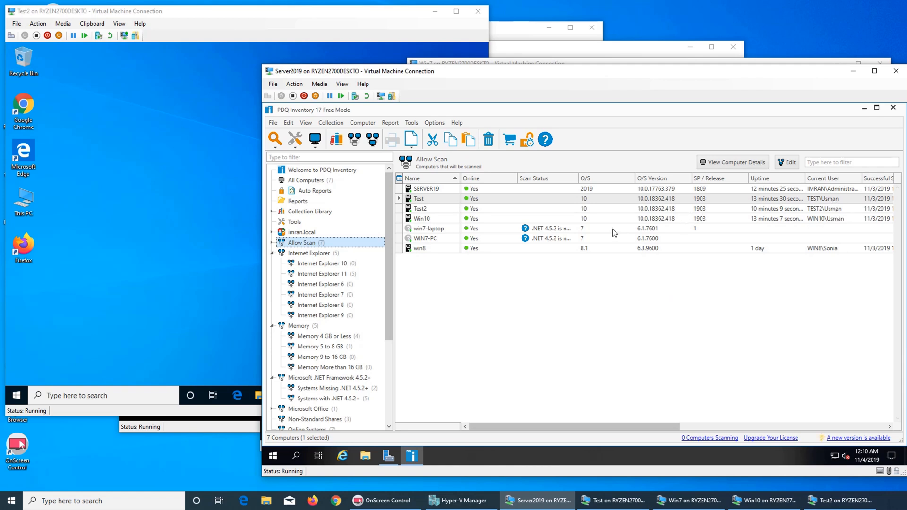
{"action": "left_click", "coordinate": [556, 230]}
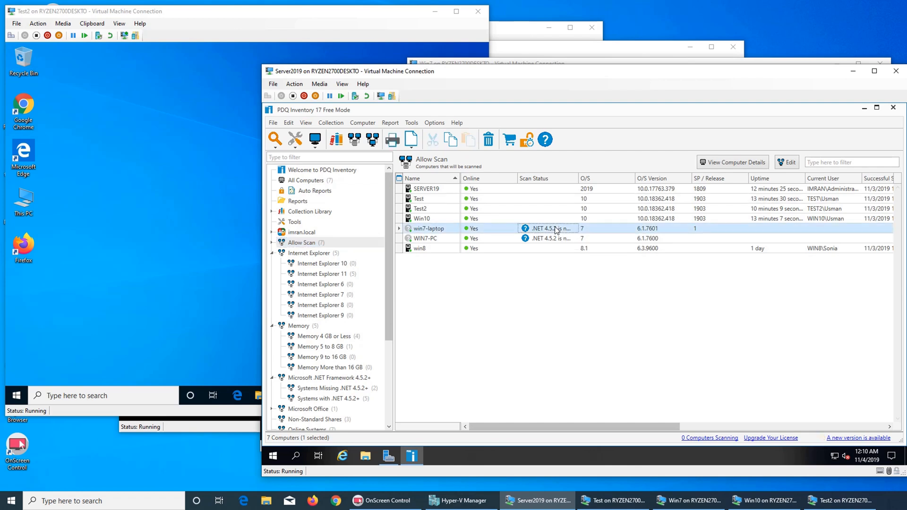
{"action": "right_click", "coordinate": [556, 230]}
{"action": "mouse_move", "coordinate": [570, 232]}
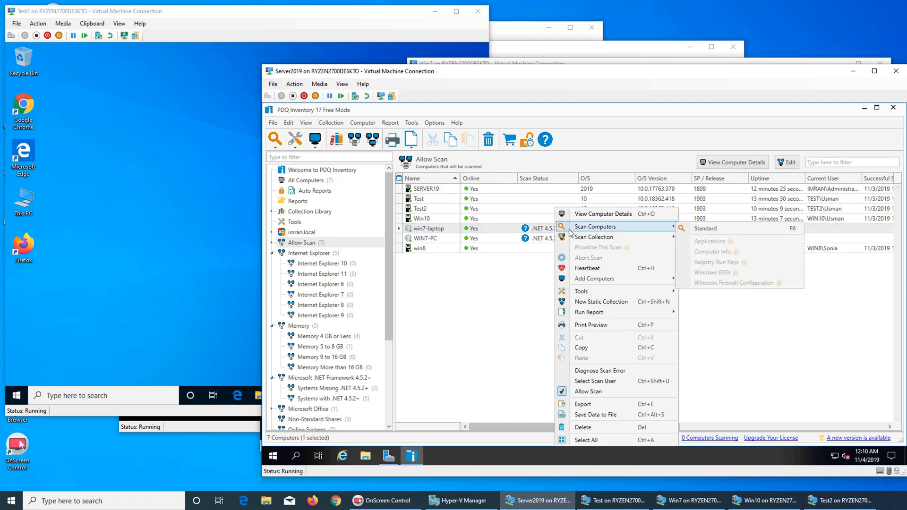
{"action": "left_click", "coordinate": [702, 229]}
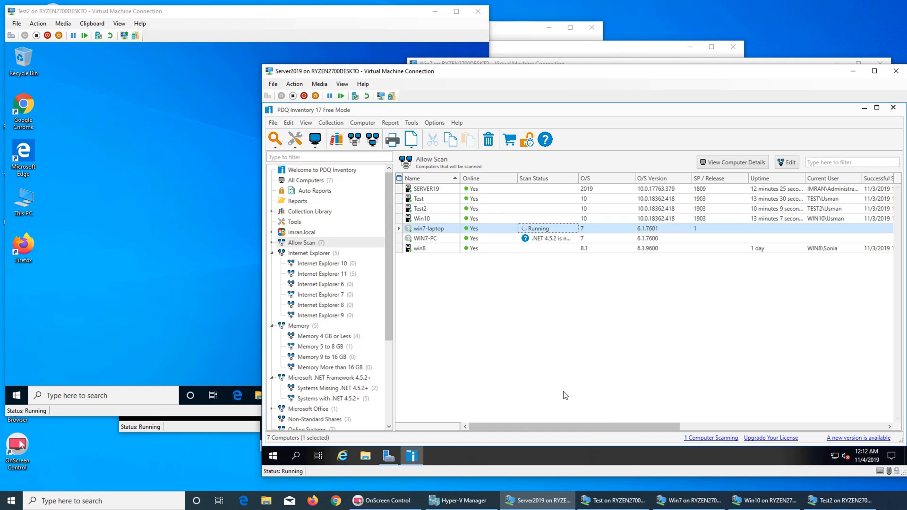
Step: Open a new Google Chrome window from the host taskbar
{"action": "left_click", "coordinate": [336, 500]}
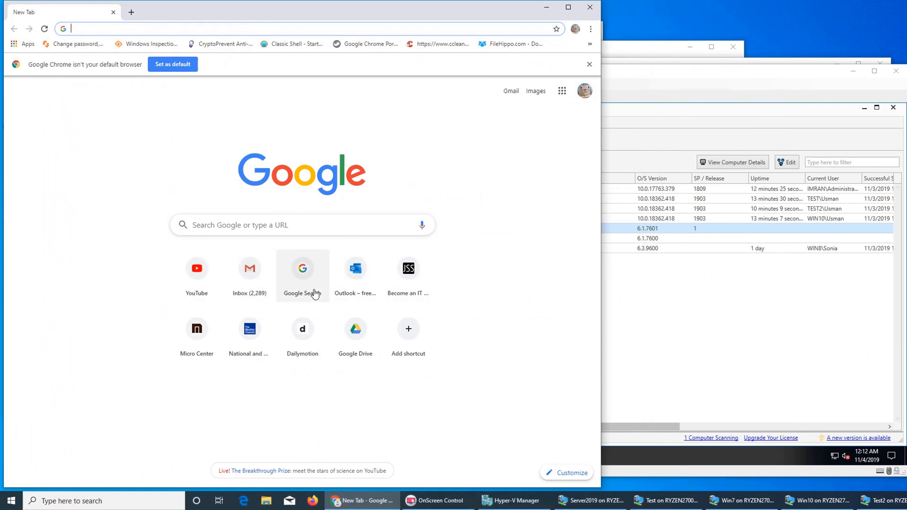
Step: Switch from Chrome to Firefox, open jobskillshare from Top Sites and try signing in
{"action": "left_click", "coordinate": [590, 7]}
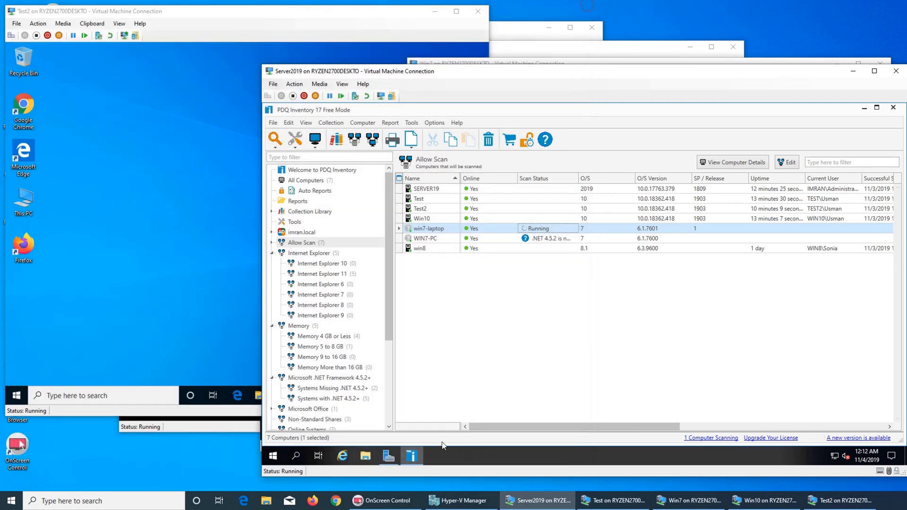
{"action": "left_click", "coordinate": [312, 501]}
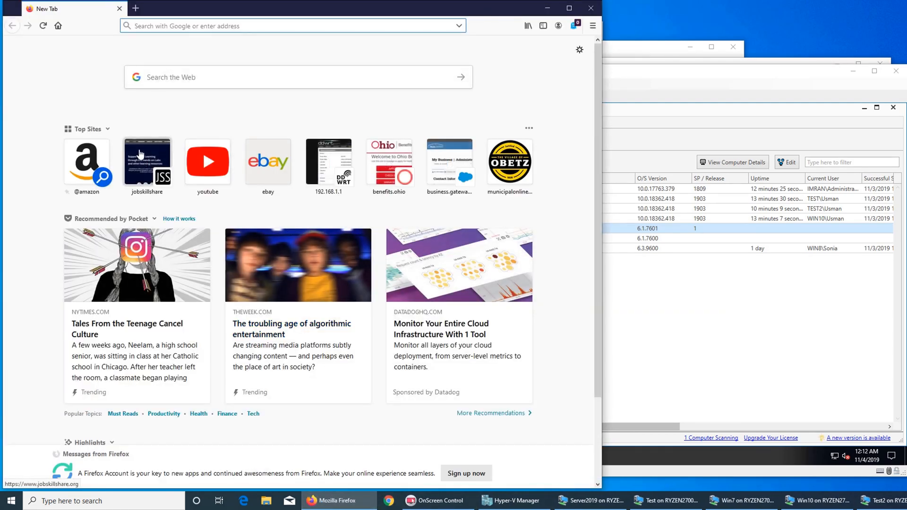
{"action": "left_click", "coordinate": [151, 171]}
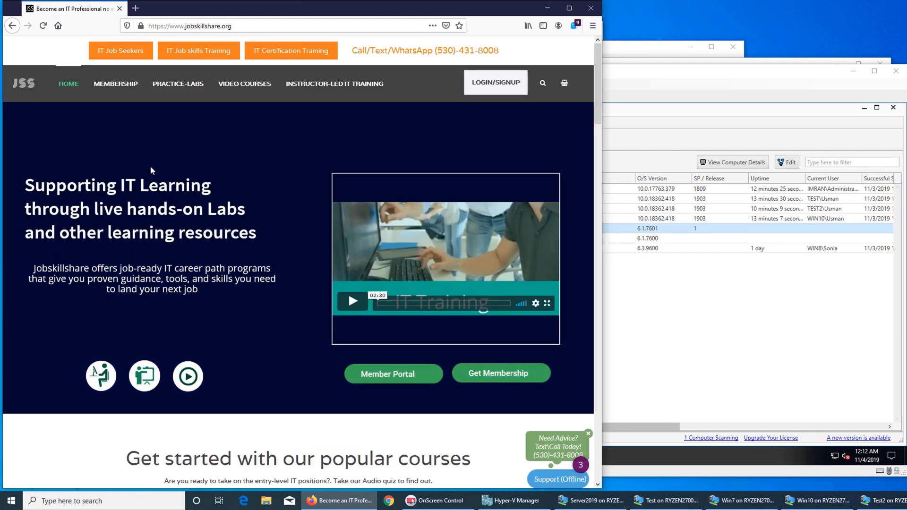
{"action": "left_click", "coordinate": [487, 96]}
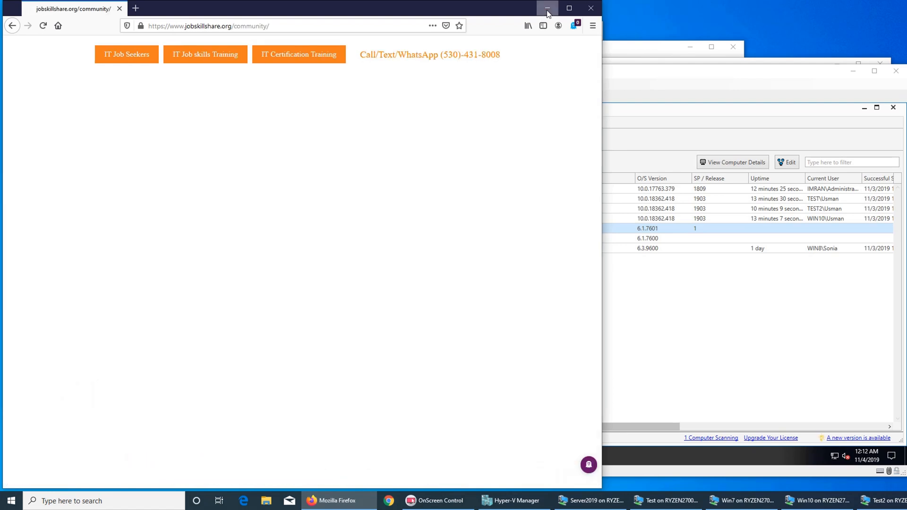
{"action": "left_click", "coordinate": [548, 8]}
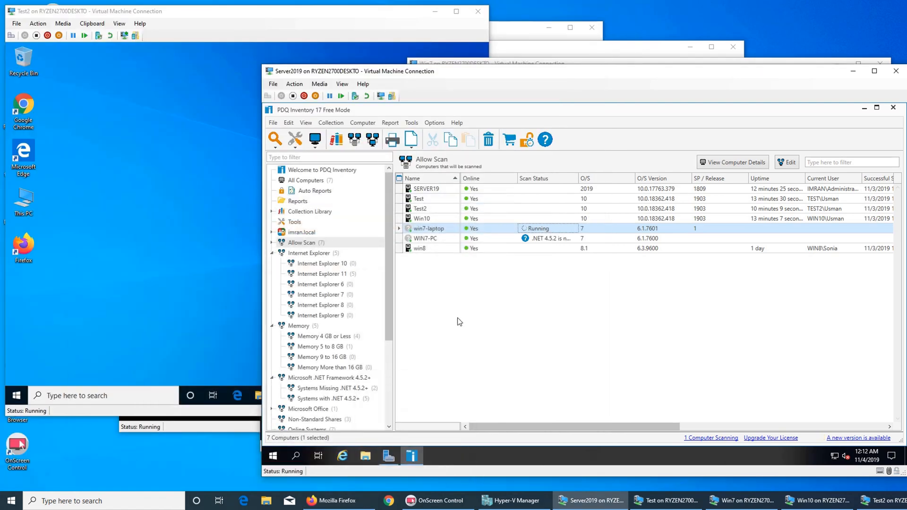
{"action": "left_click", "coordinate": [346, 505]}
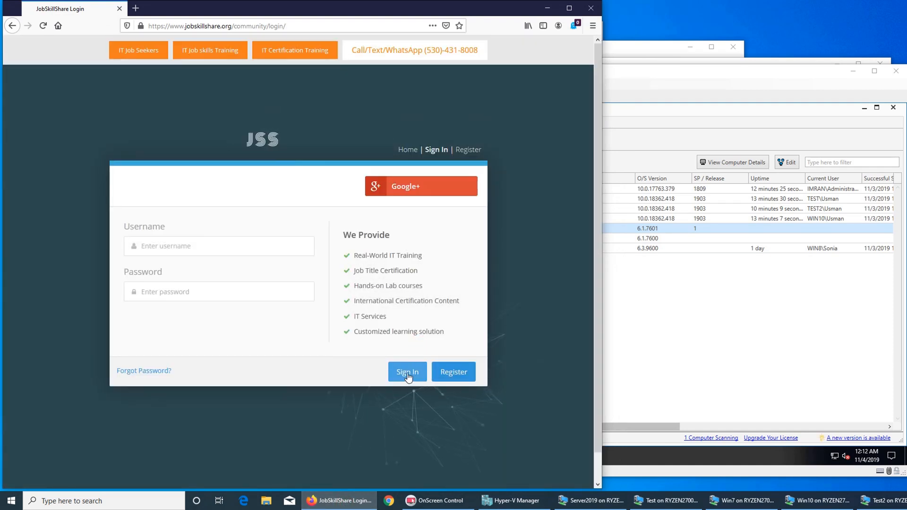
{"action": "left_click", "coordinate": [408, 377]}
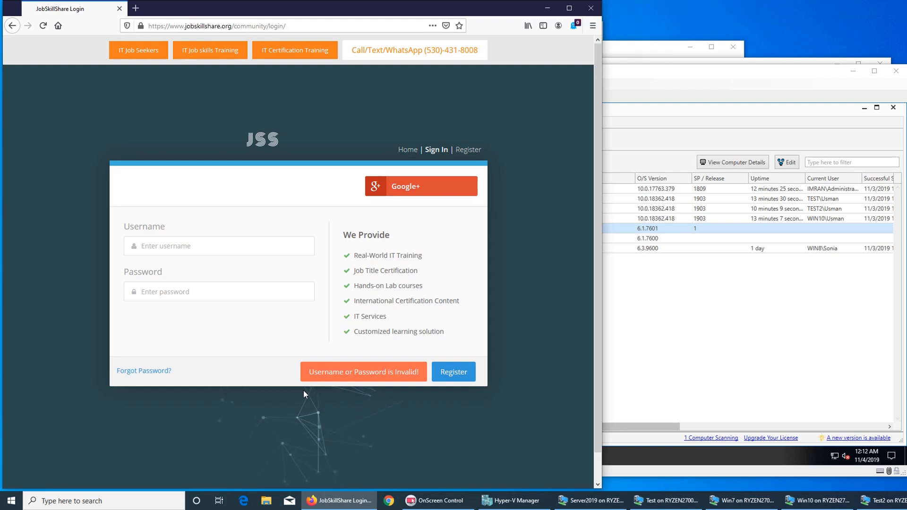
Step: Reopen Firefox and submit the filled-in credentials on the JobSkillShare community login page
{"action": "left_click", "coordinate": [591, 8]}
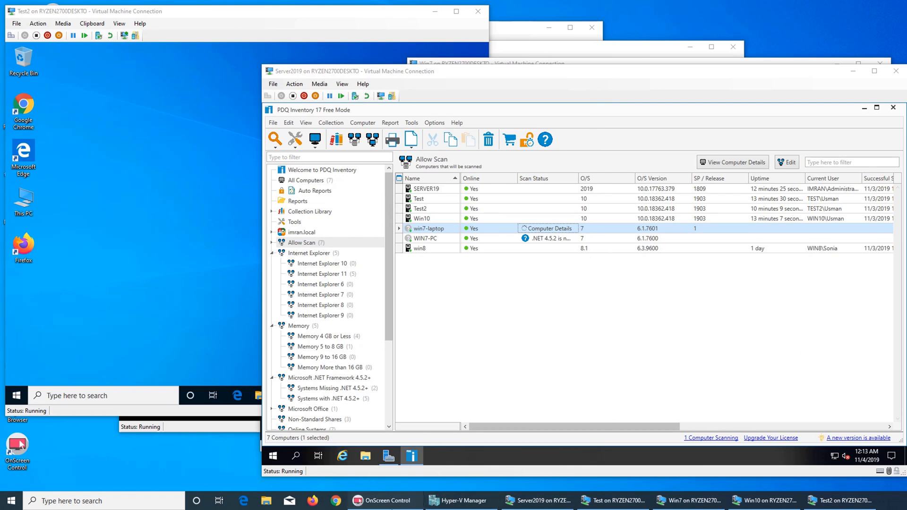
{"action": "left_click", "coordinate": [401, 499]}
{"action": "left_click", "coordinate": [401, 499]}
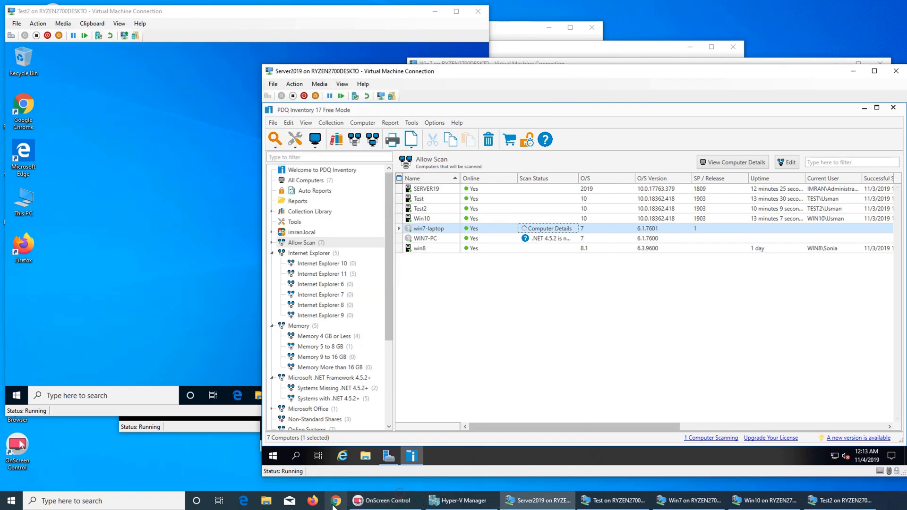
{"action": "left_click", "coordinate": [312, 500]}
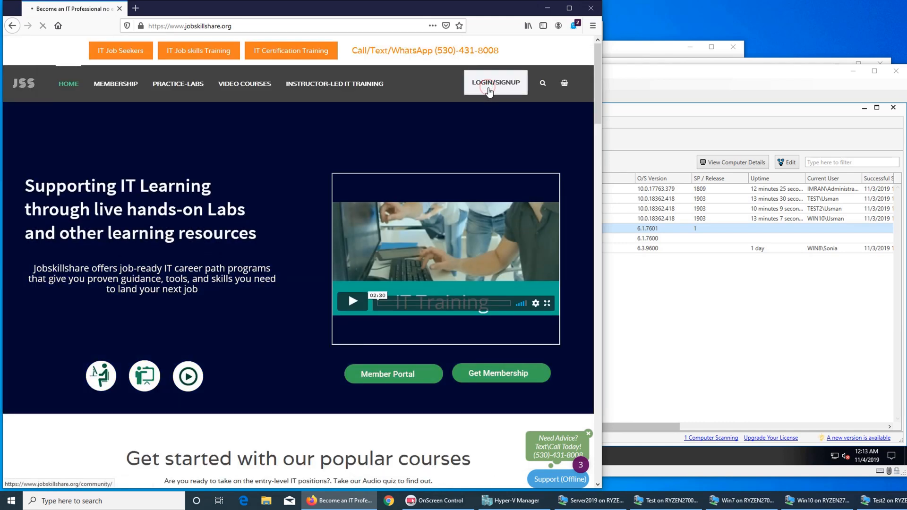
{"action": "left_click", "coordinate": [489, 88]}
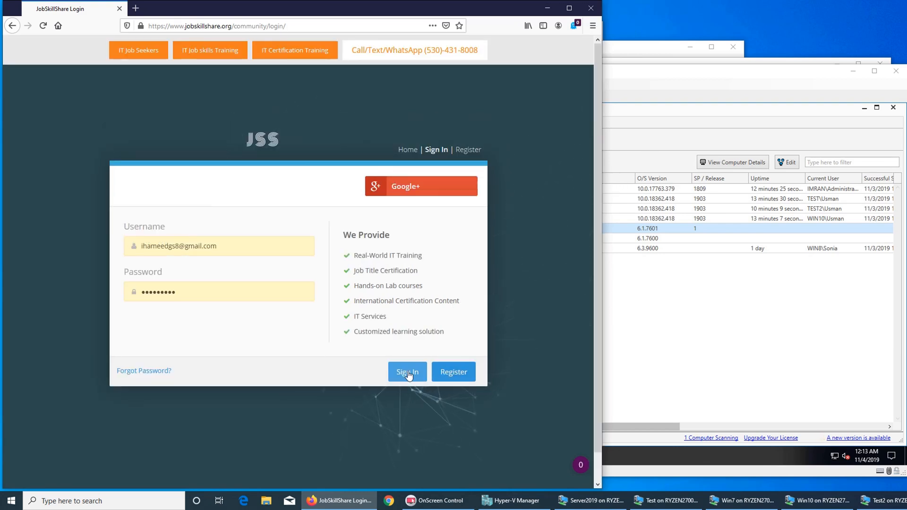
{"action": "left_click", "coordinate": [409, 373]}
Step: Let the JobSkillShare sign-in finish, scroll the community dashboard, then minimize Firefox
{"action": "left_click", "coordinate": [718, 78]}
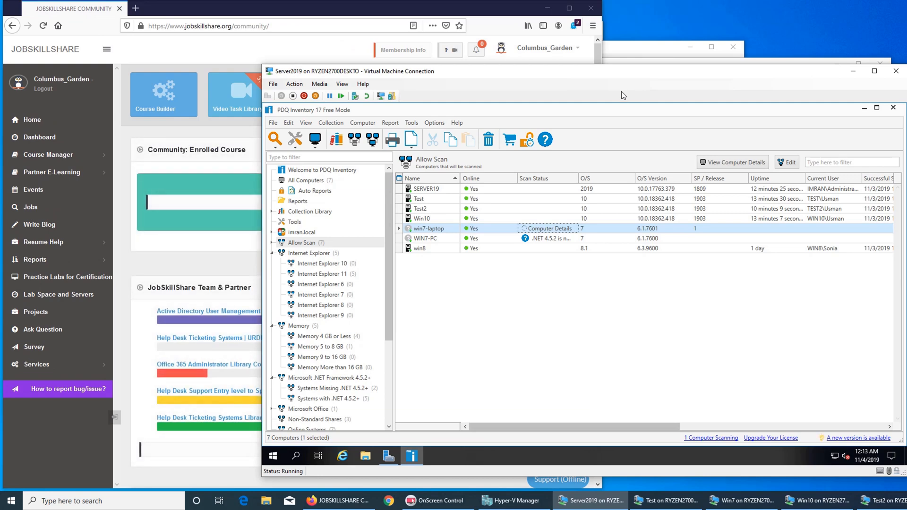
{"action": "left_click", "coordinate": [323, 16]}
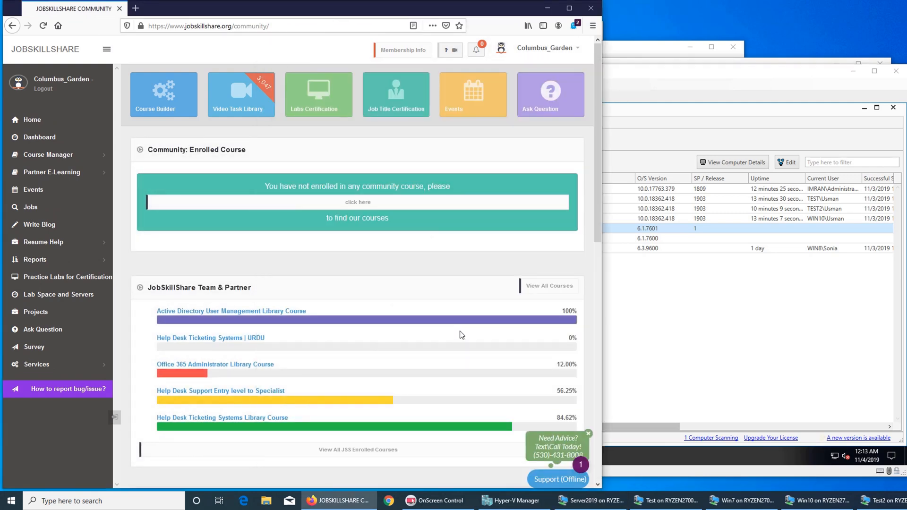
{"action": "scroll", "coordinate": [424, 303], "scroll_direction": "down", "scroll_amount": 3}
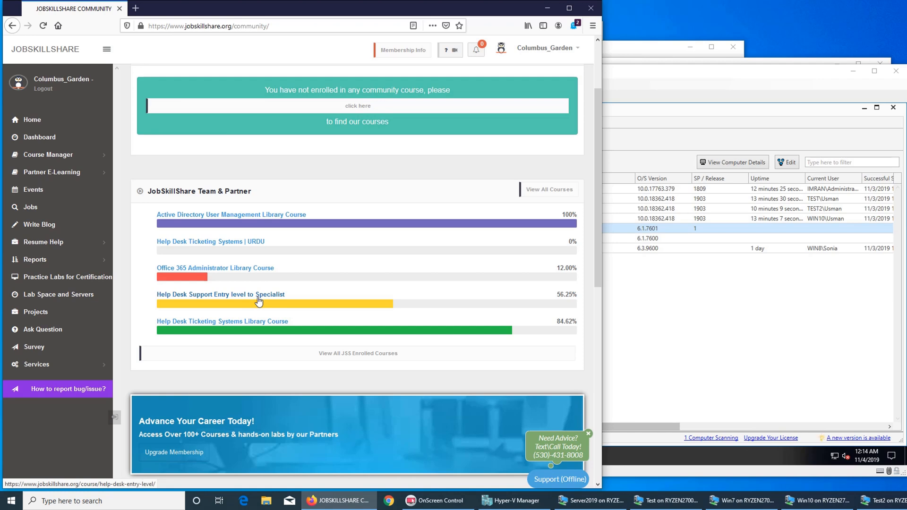
{"action": "left_click", "coordinate": [547, 8]}
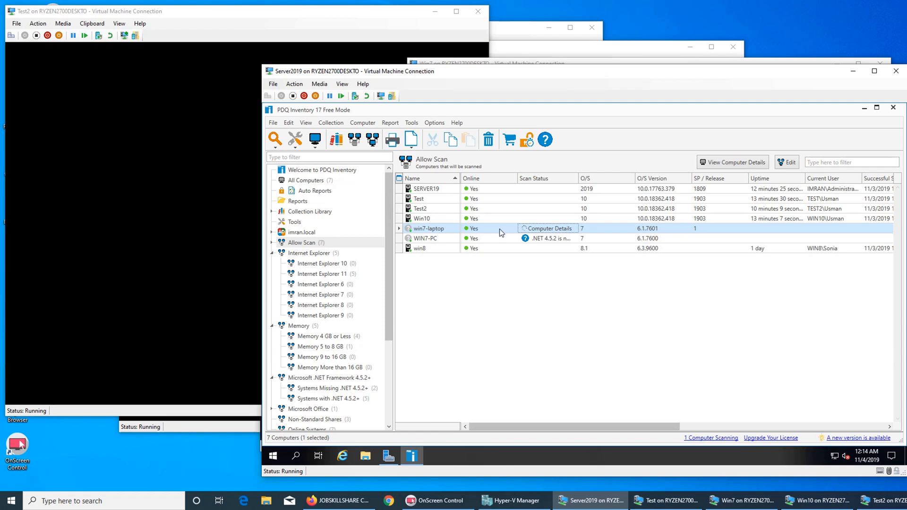
Step: Sign in to the Win10 VM past its lock screen with the account password
{"action": "left_click", "coordinate": [238, 214]}
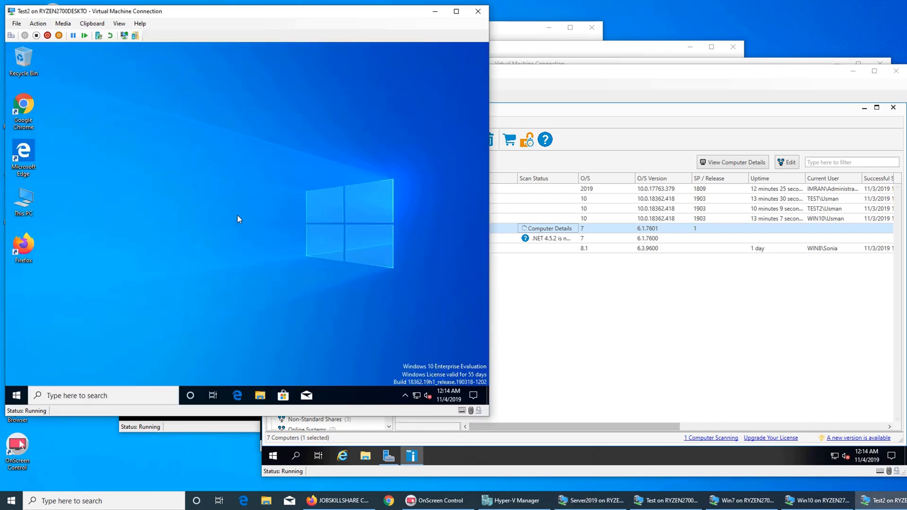
{"action": "left_click", "coordinate": [209, 430]}
{"action": "left_click", "coordinate": [395, 259]}
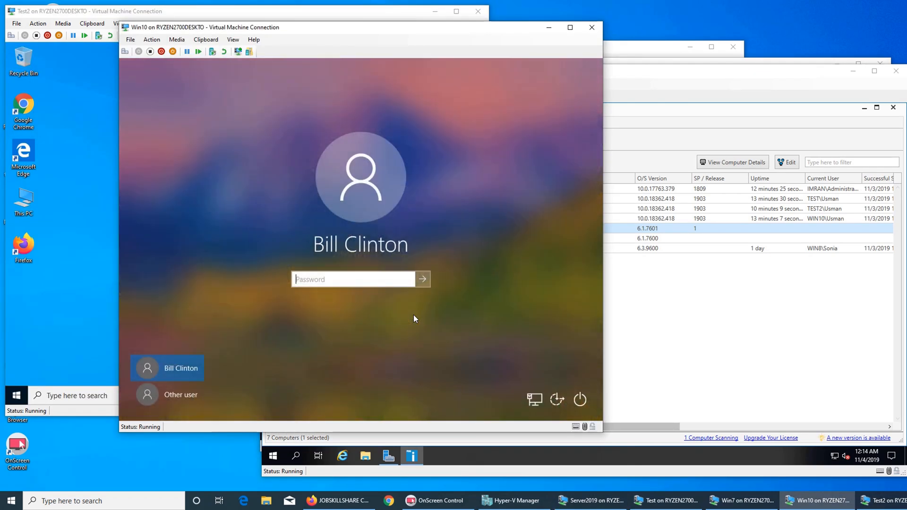
{"action": "type", "text": "•••••••••••"}
{"action": "key", "text": "Return"}
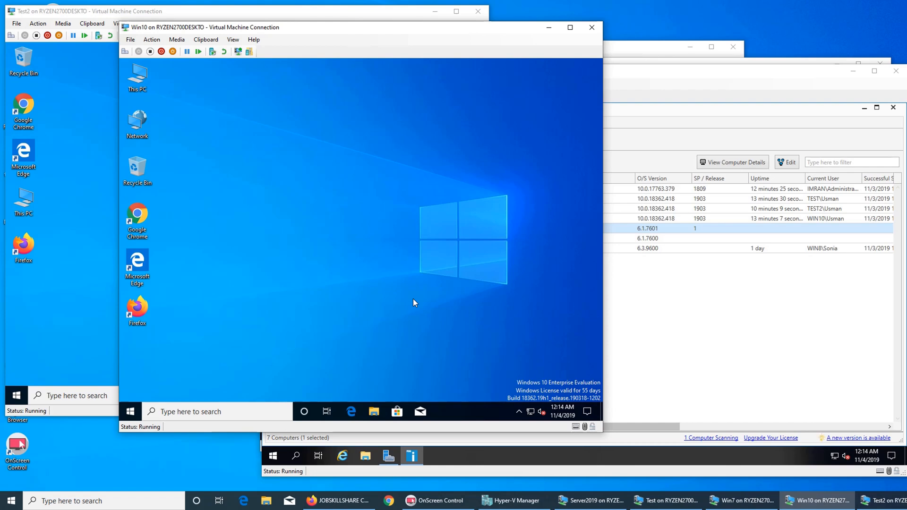
Step: Sign in to the Test VM with its password, then bring the Server2019 VM forward
{"action": "left_click", "coordinate": [612, 47]}
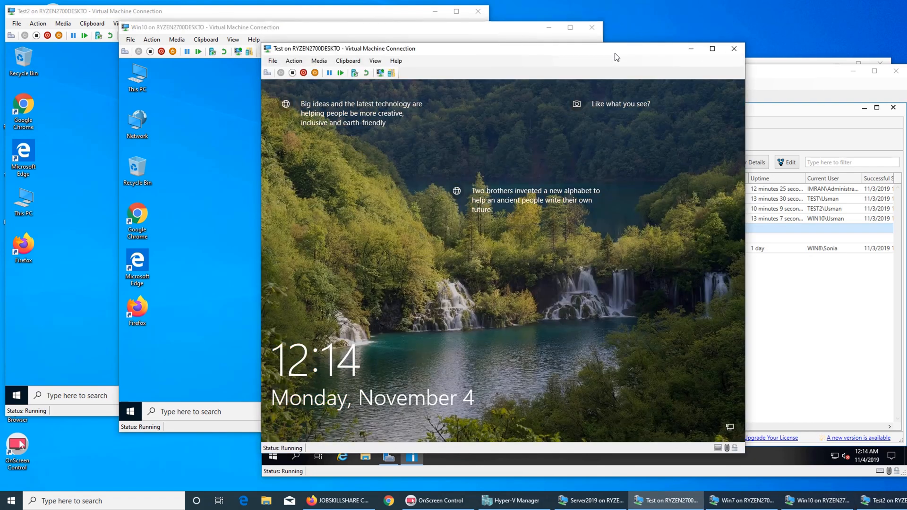
{"action": "left_click", "coordinate": [509, 300]}
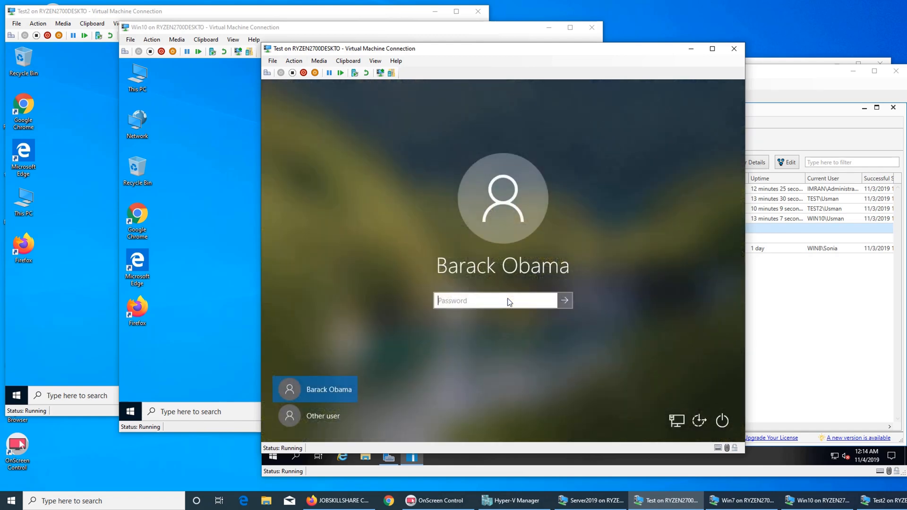
{"action": "type", "text": "***********"}
{"action": "key", "text": "Return"}
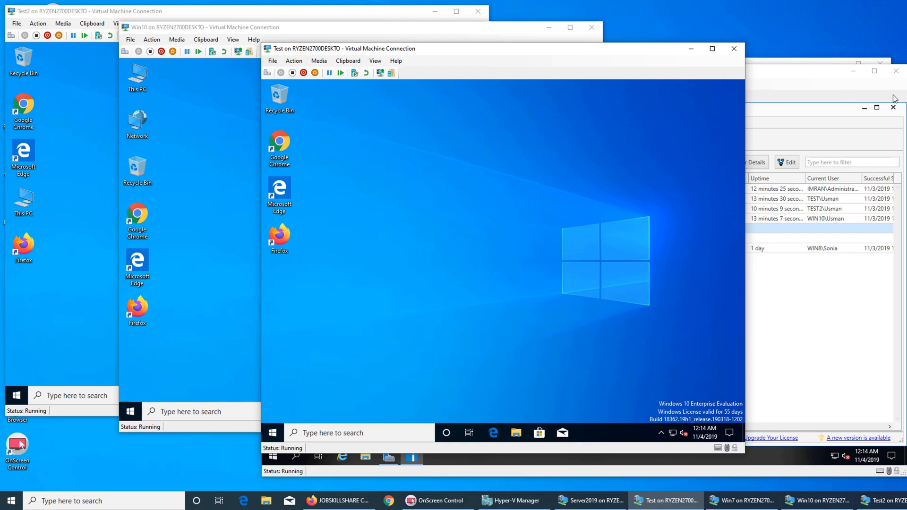
{"action": "left_click", "coordinate": [796, 91]}
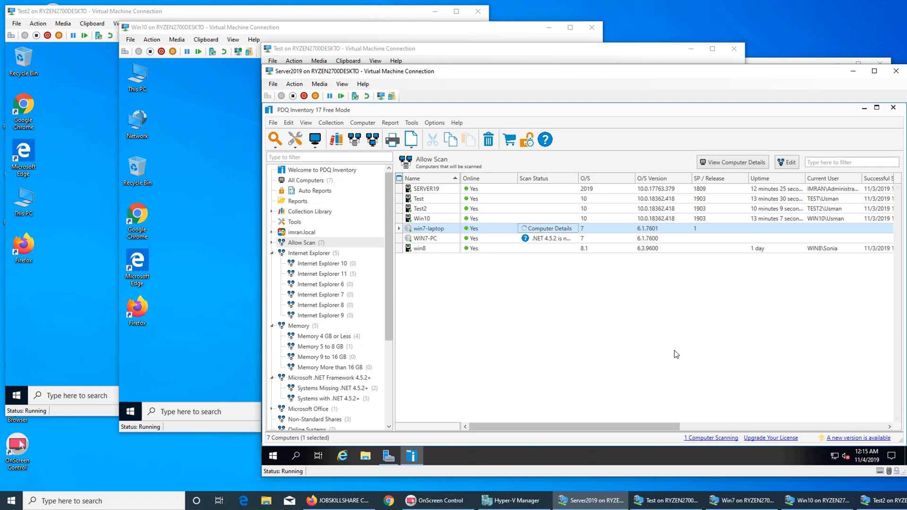
Step: Open and dismiss WIN7-PC's context menu while win7-laptop's scan finishes
{"action": "left_click", "coordinate": [548, 238]}
{"action": "right_click", "coordinate": [548, 238]}
{"action": "left_click", "coordinate": [502, 298]}
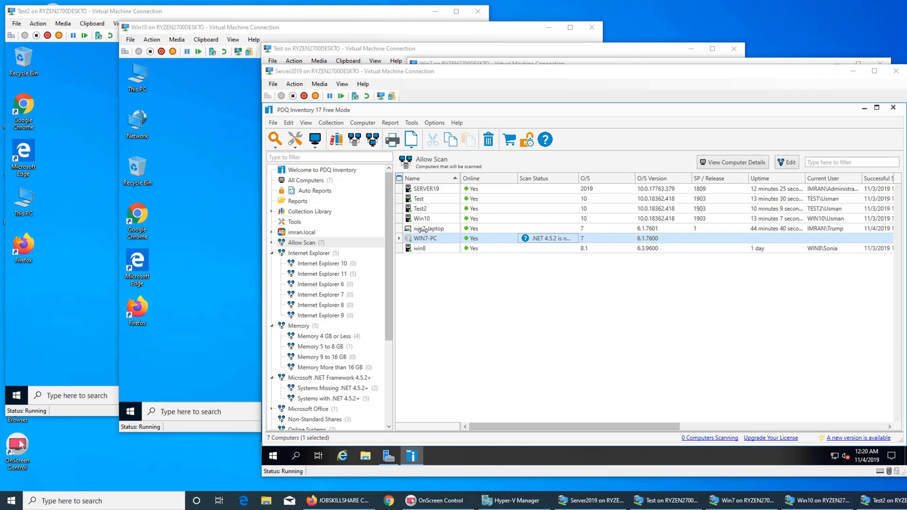
Step: Run a Standard scan on win7-laptop
{"action": "right_click", "coordinate": [483, 226]}
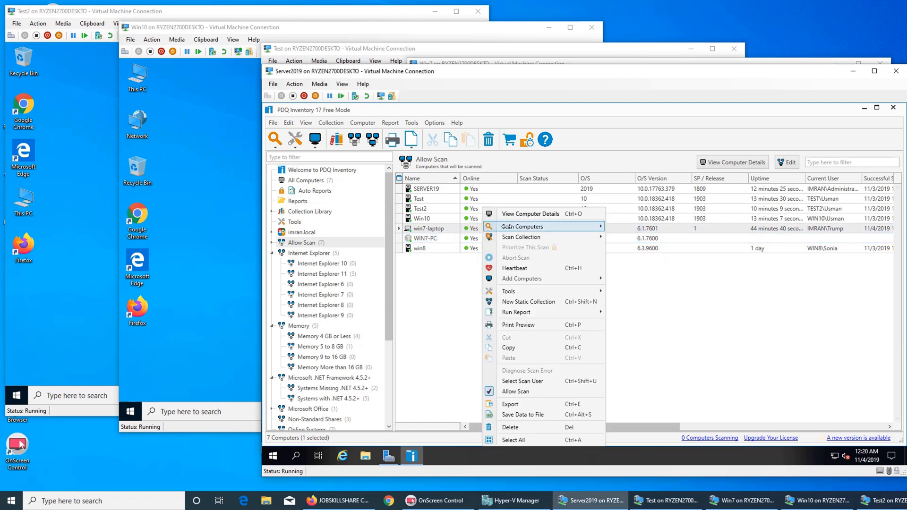
{"action": "left_click", "coordinate": [779, 390]}
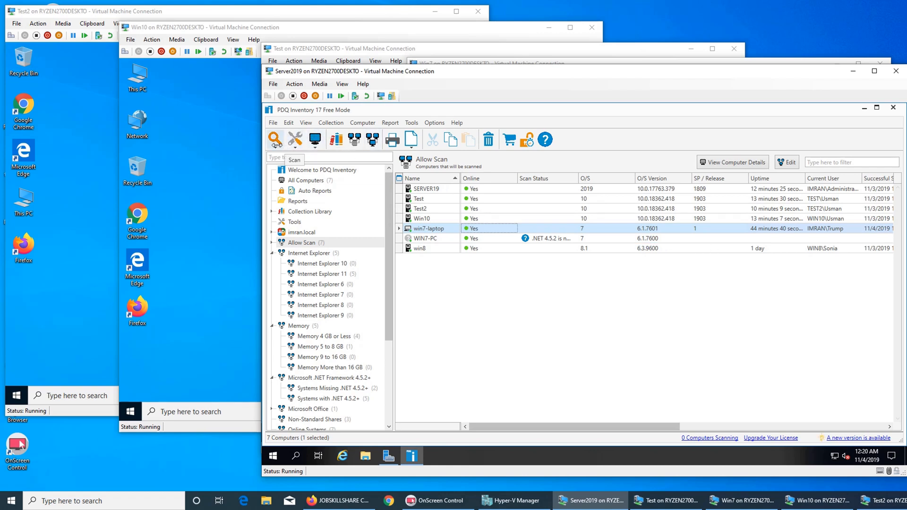
{"action": "left_click", "coordinate": [277, 145]}
{"action": "left_click", "coordinate": [293, 154]}
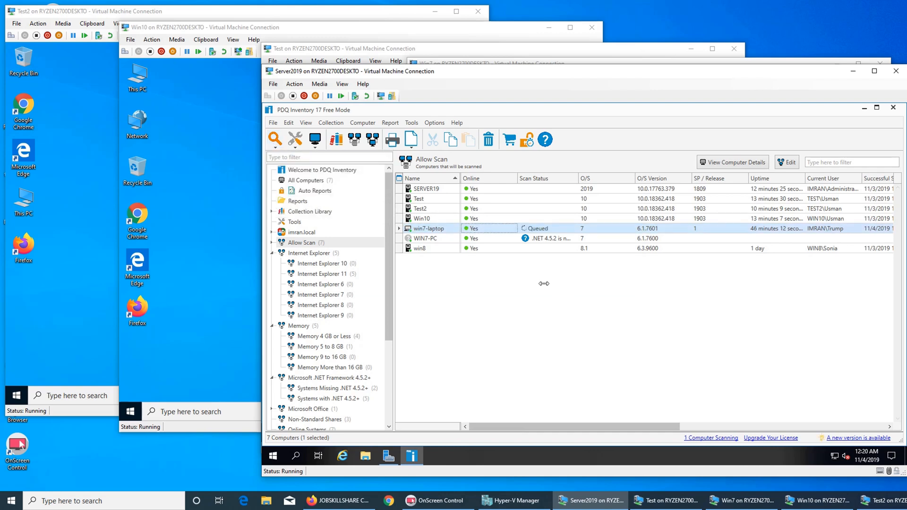
Step: Select all seven Allow Scan computers and run a Standard scan on them
{"action": "left_click", "coordinate": [487, 236]}
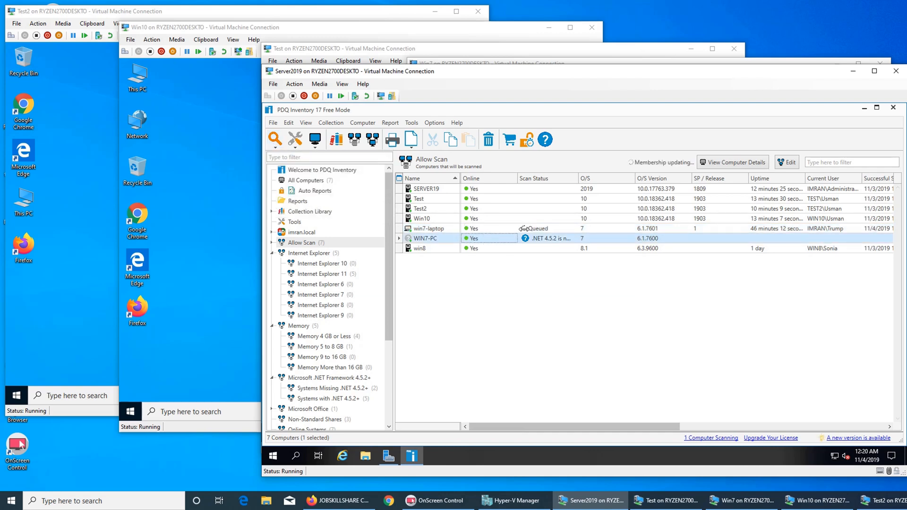
{"action": "key", "text": "ctrl+a"}
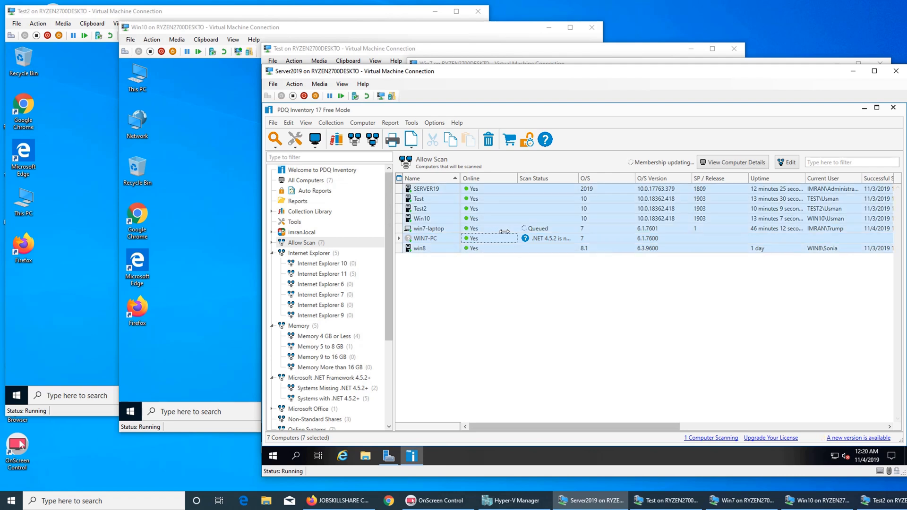
{"action": "left_click", "coordinate": [275, 141]}
{"action": "left_click", "coordinate": [289, 156]}
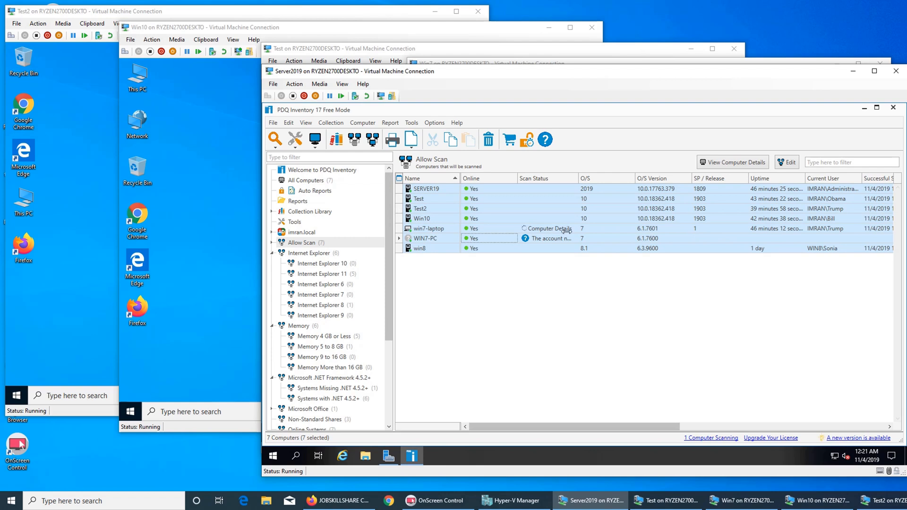
Step: Bring the Win7 VM forward and log off its current user from the Start menu
{"action": "left_click", "coordinate": [686, 502]}
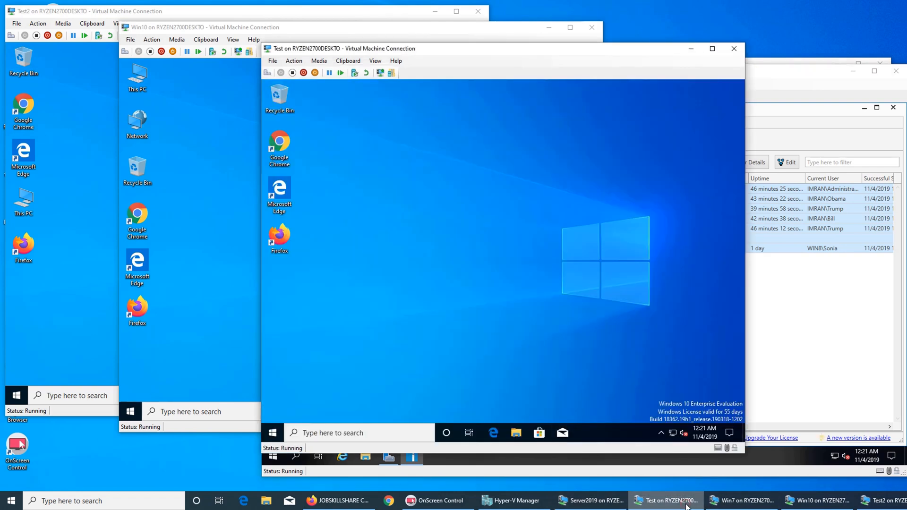
{"action": "left_click", "coordinate": [756, 502]}
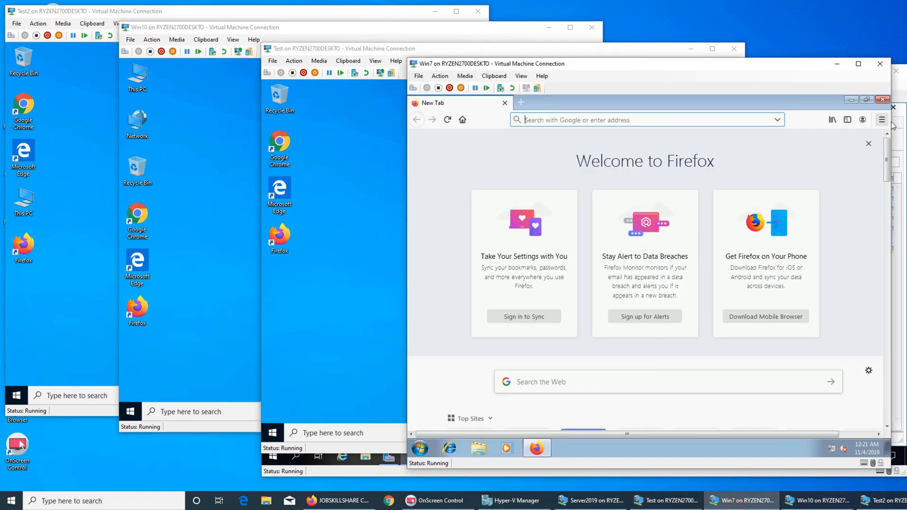
{"action": "left_click", "coordinate": [420, 448]}
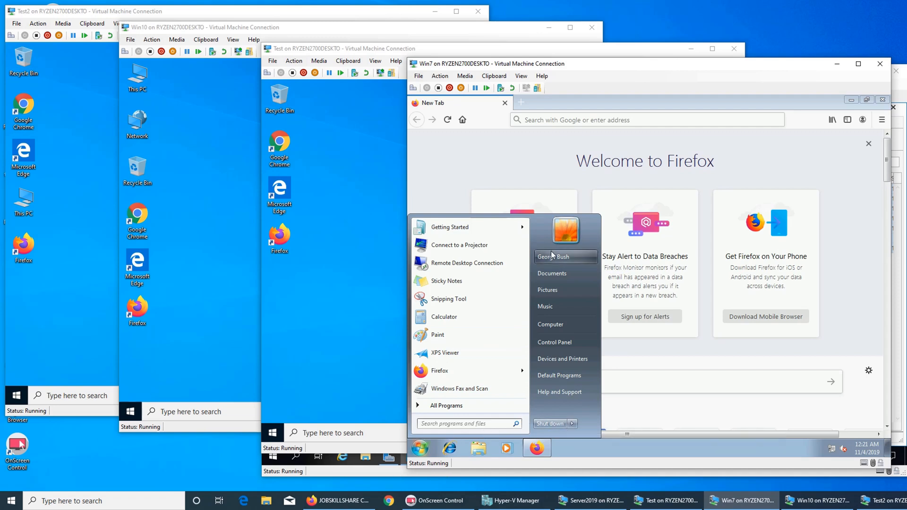
{"action": "left_click", "coordinate": [573, 424]}
{"action": "left_click", "coordinate": [595, 391]}
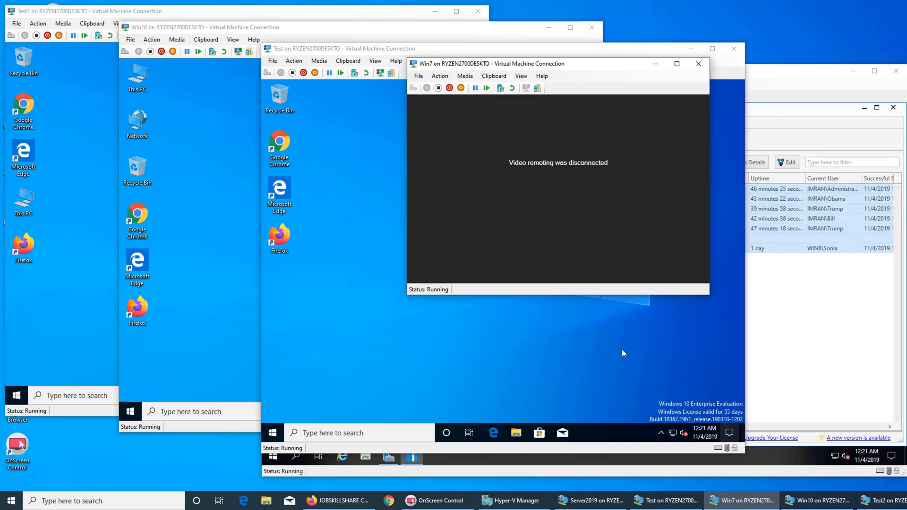
Step: Reconnect, choose Other User and try logging on with domain credentials, which fails
{"action": "left_click", "coordinate": [564, 209]}
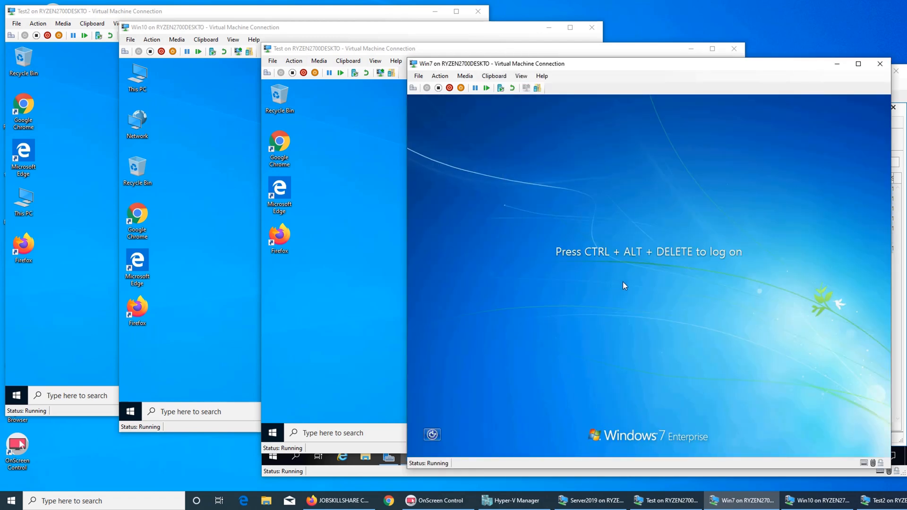
{"action": "key", "text": "ctrl+alt+End"}
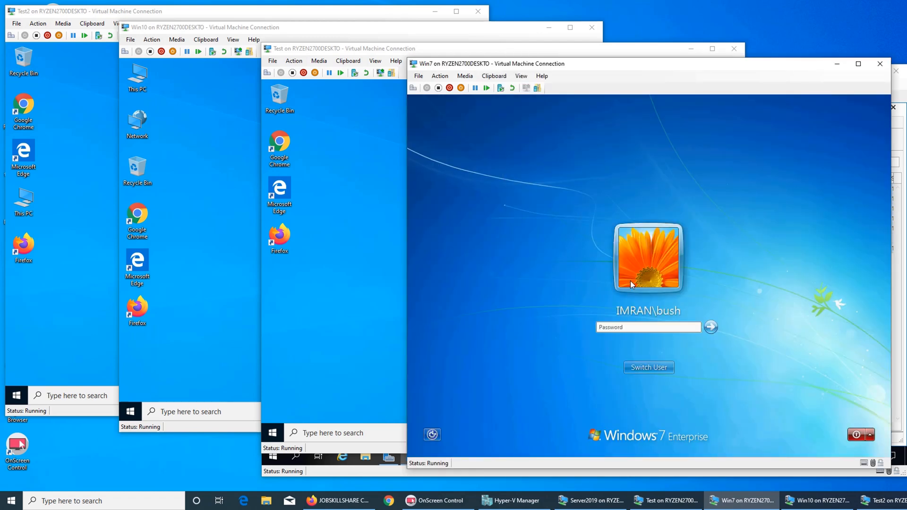
{"action": "left_click", "coordinate": [649, 369]}
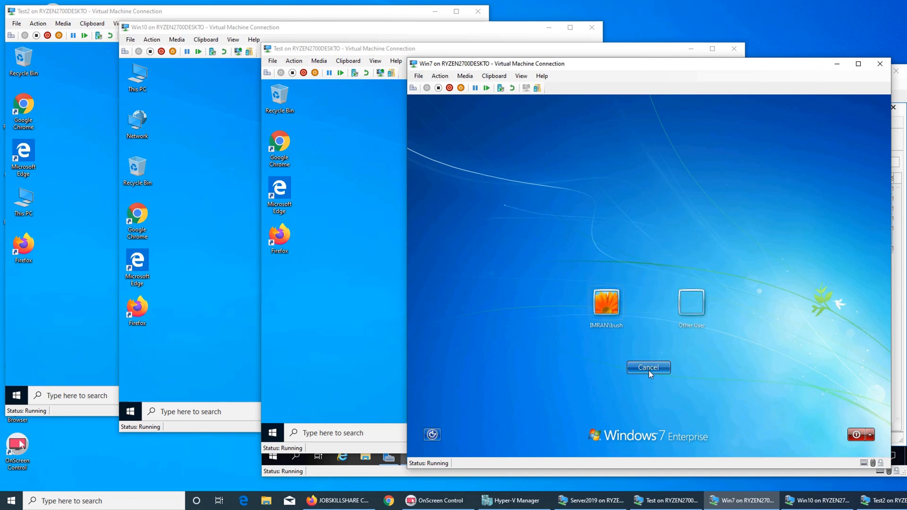
{"action": "left_click", "coordinate": [689, 299]}
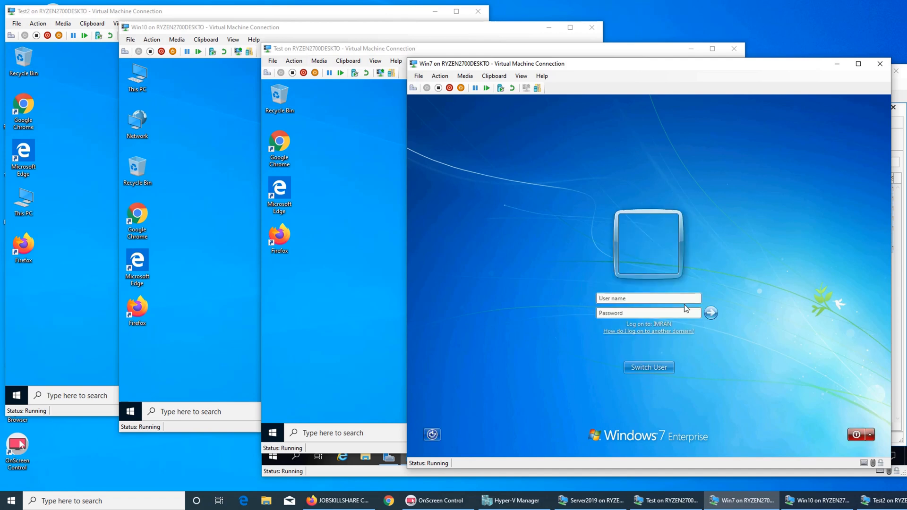
{"action": "type", "text": "slanb"}
{"action": "key", "text": "BackSpace"}
{"action": "key", "text": "Tab"}
{"action": "type", "text": "•••••••••••"}
{"action": "key", "text": "Return"}
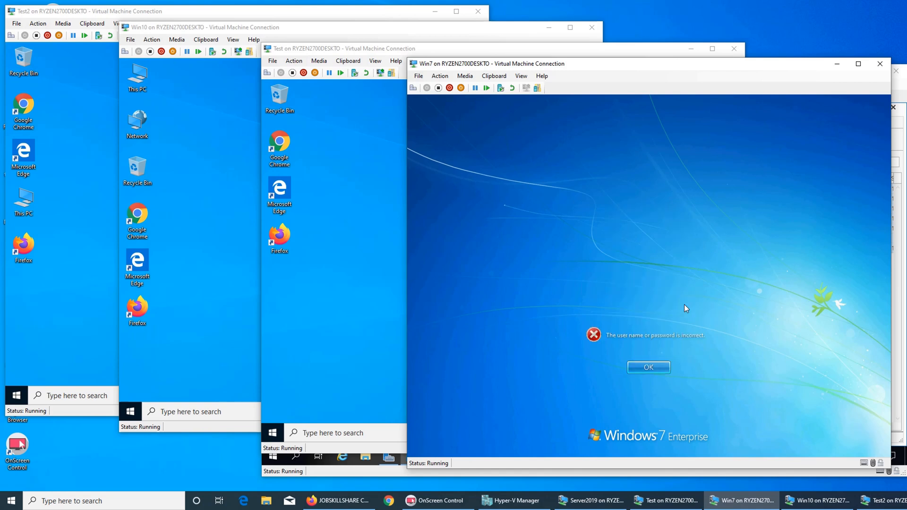
{"action": "key", "text": "Return"}
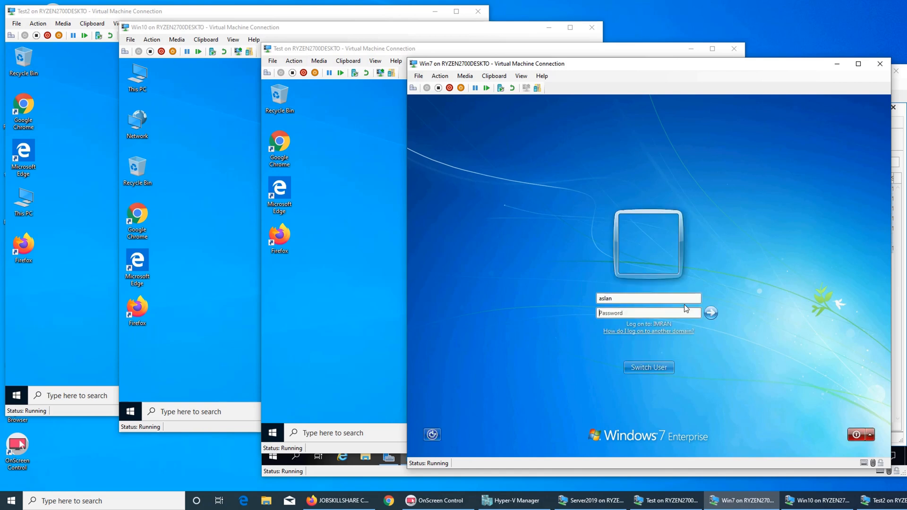
Step: Re-enter the correct domain user name and password to log on to Win7
{"action": "key", "text": "shift+Tab"}
{"action": "type", "text": "imran"}
{"action": "key", "text": "Tab"}
{"action": "type", "text": "•••••••••••"}
{"action": "key", "text": "Return"}
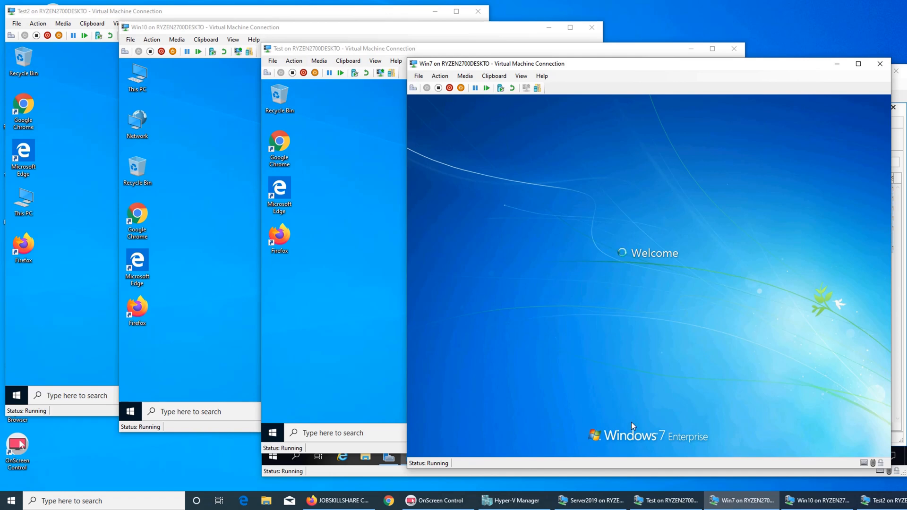
{"action": "left_click", "coordinate": [570, 503]}
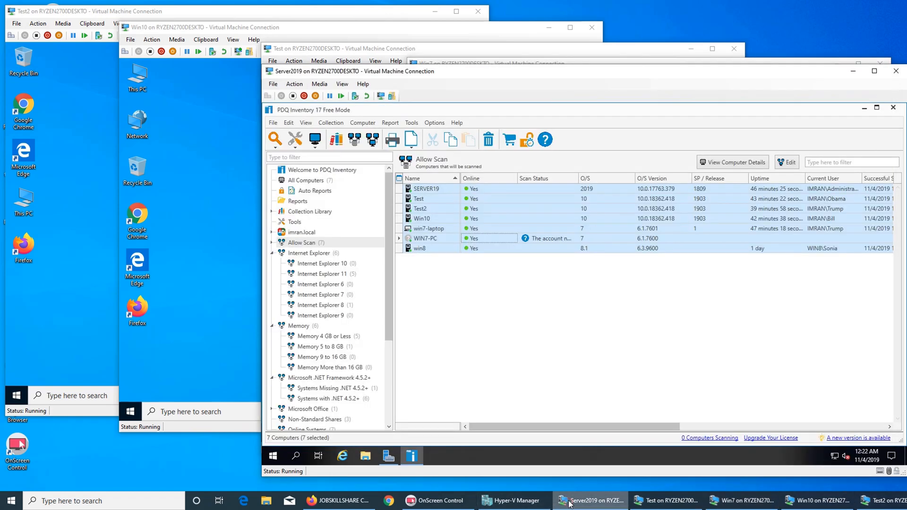
Step: Minimize PDQ Inventory and launch Active Directory Users and Computers from Server Manager's Tools menu
{"action": "left_click", "coordinate": [864, 109]}
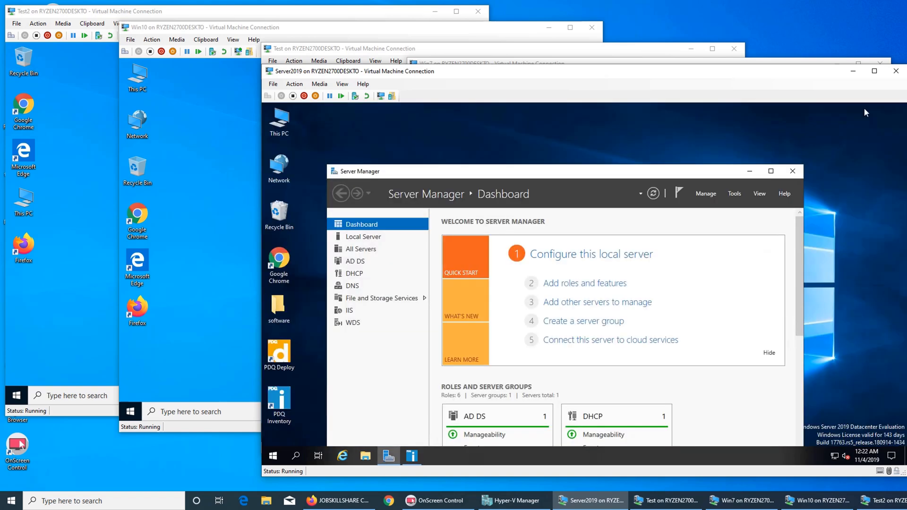
{"action": "left_click", "coordinate": [734, 194]}
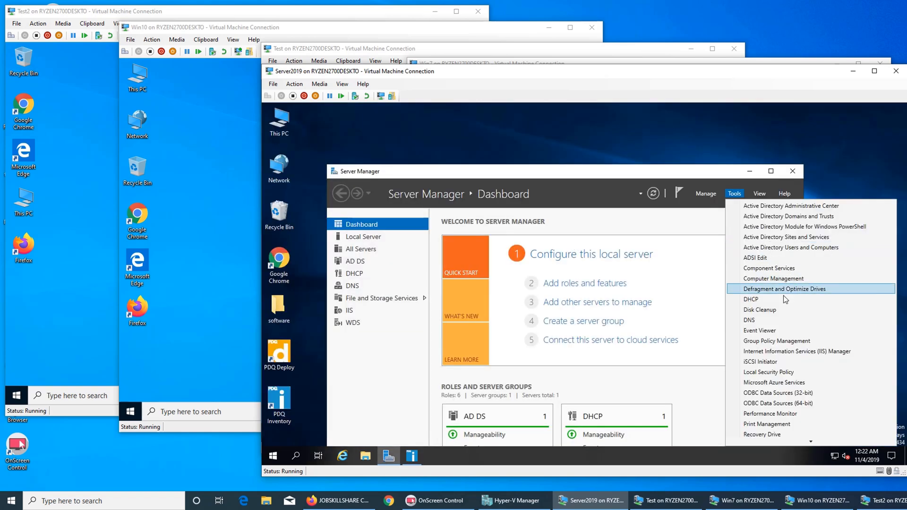
{"action": "left_click", "coordinate": [793, 248]}
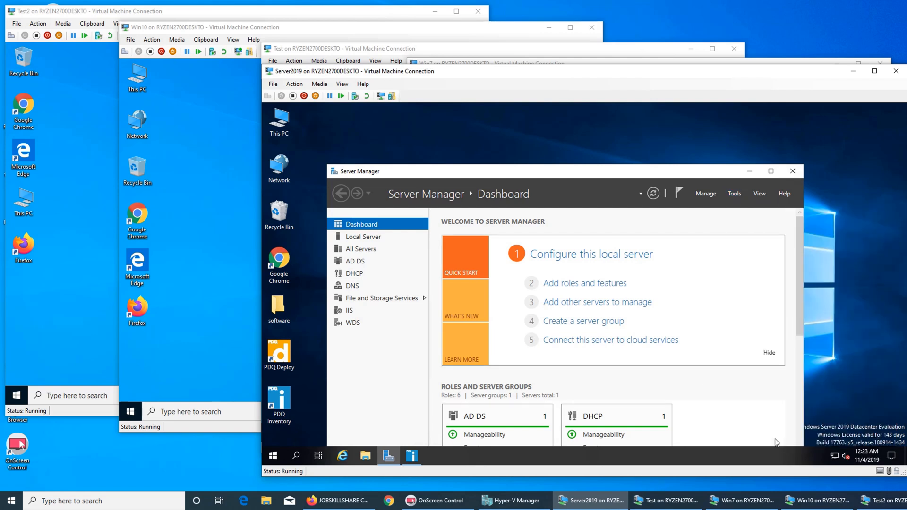
{"action": "mouse_move", "coordinate": [877, 505]}
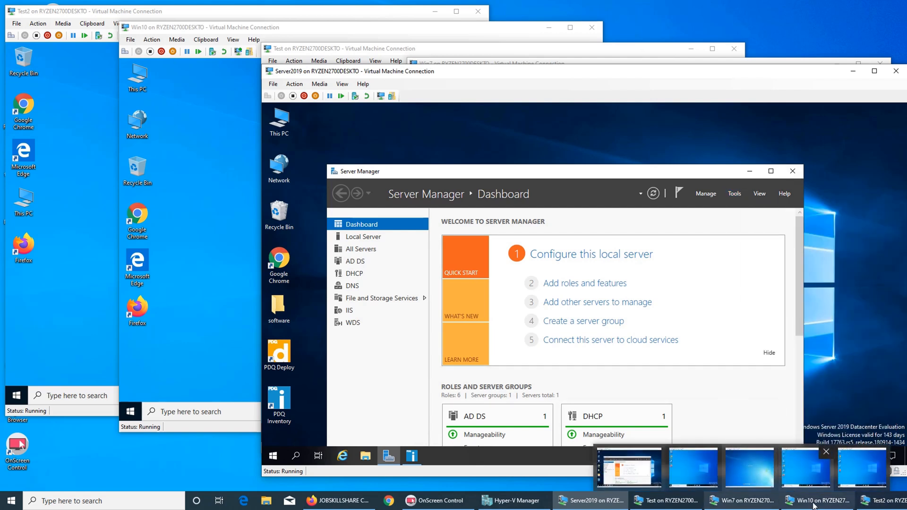
{"action": "left_click", "coordinate": [675, 501]}
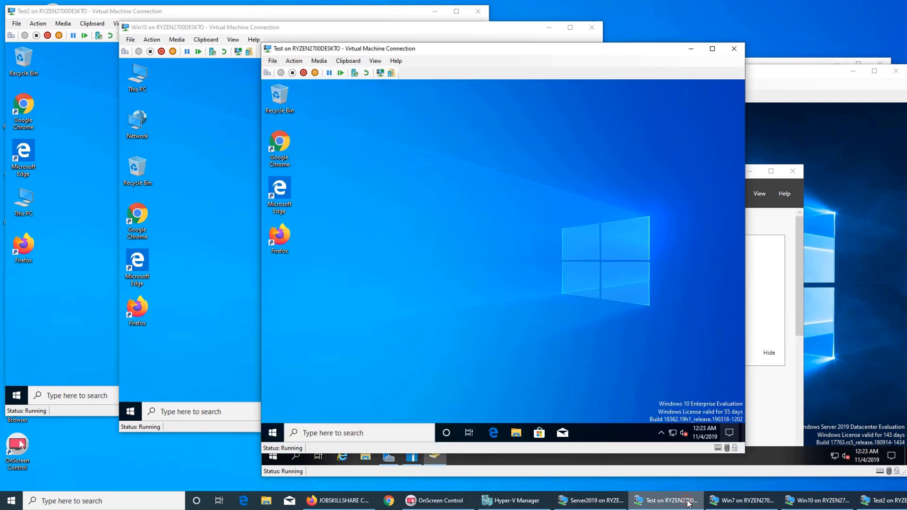
{"action": "left_click", "coordinate": [731, 505]}
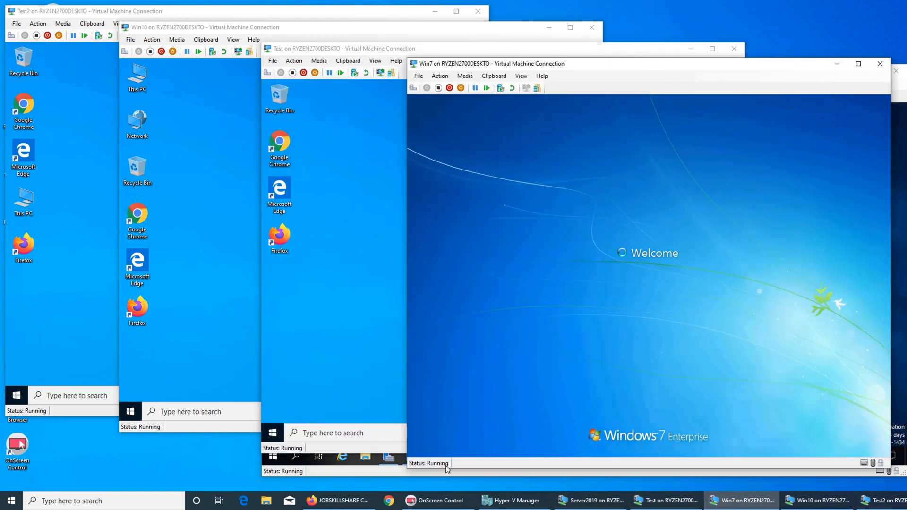
{"action": "left_click", "coordinate": [592, 501]}
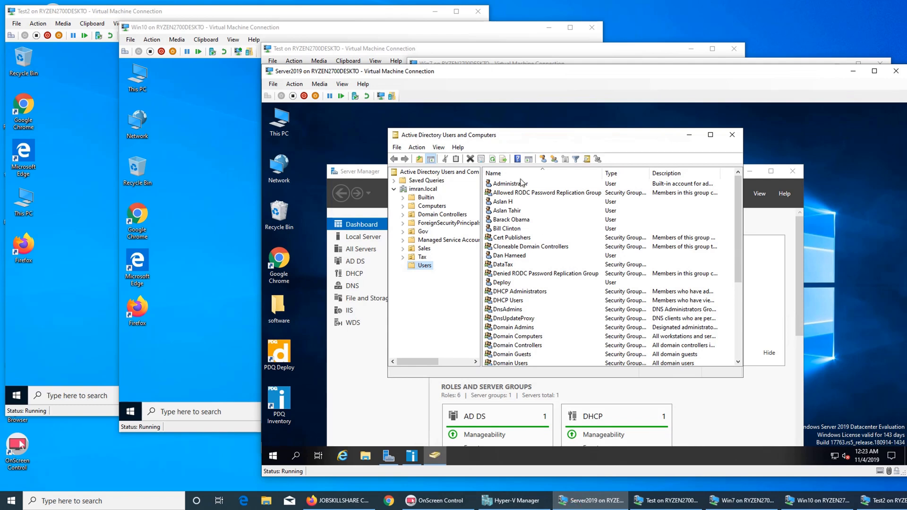
Step: Sort the Users list by type with user accounts first, then search for a user by name
{"action": "left_click", "coordinate": [617, 174]}
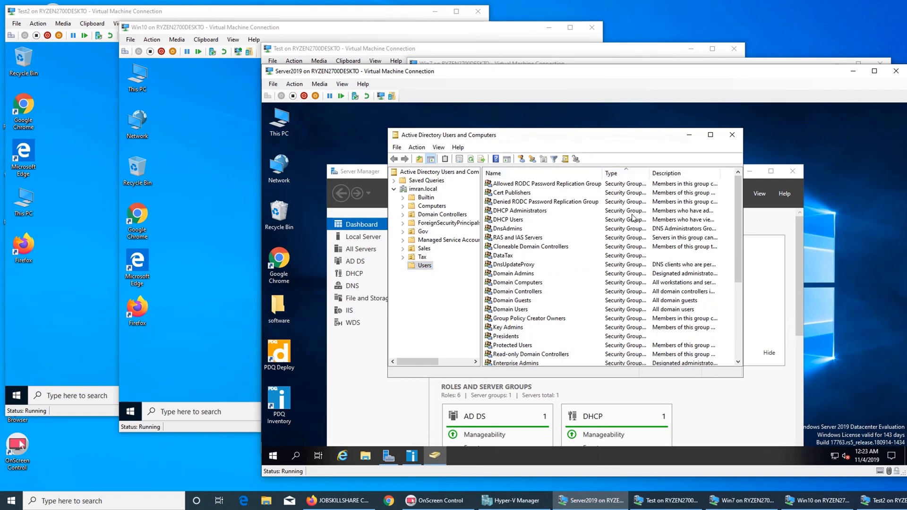
{"action": "left_click", "coordinate": [624, 174]}
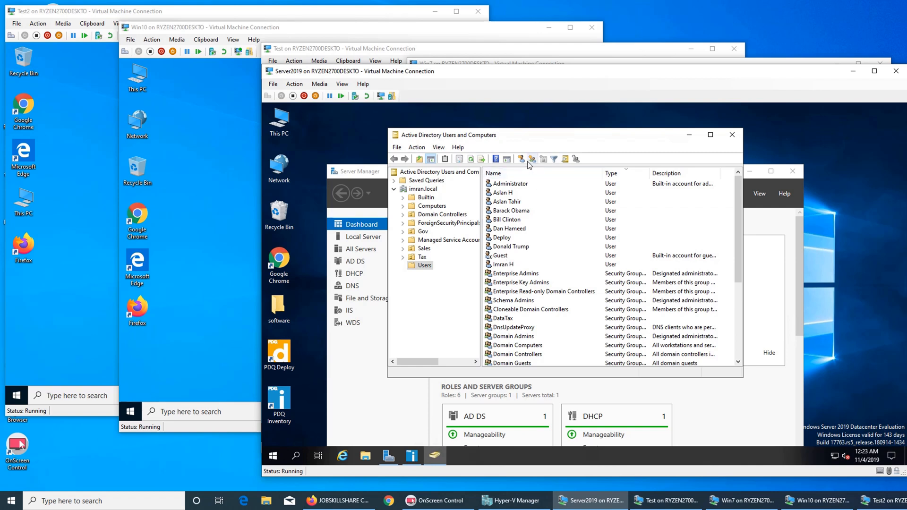
{"action": "left_click", "coordinate": [567, 161]}
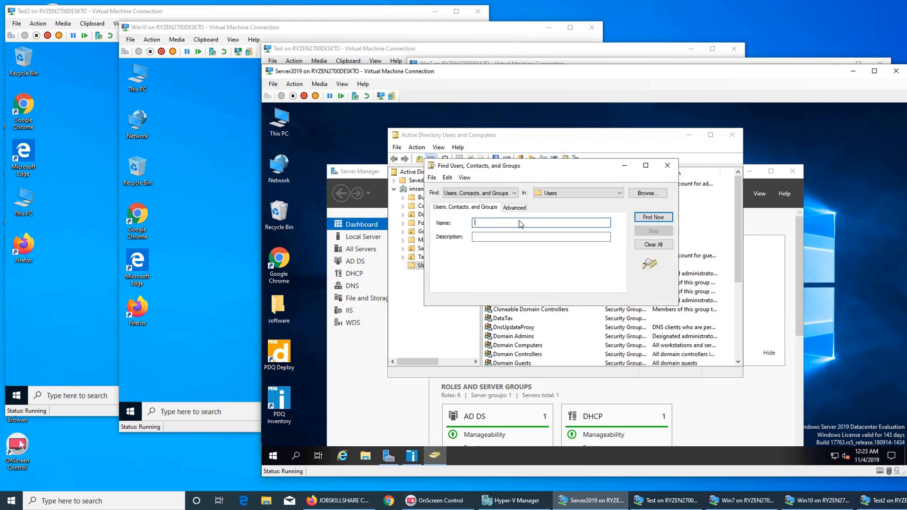
{"action": "type", "text": "bush"}
{"action": "key", "text": "Return"}
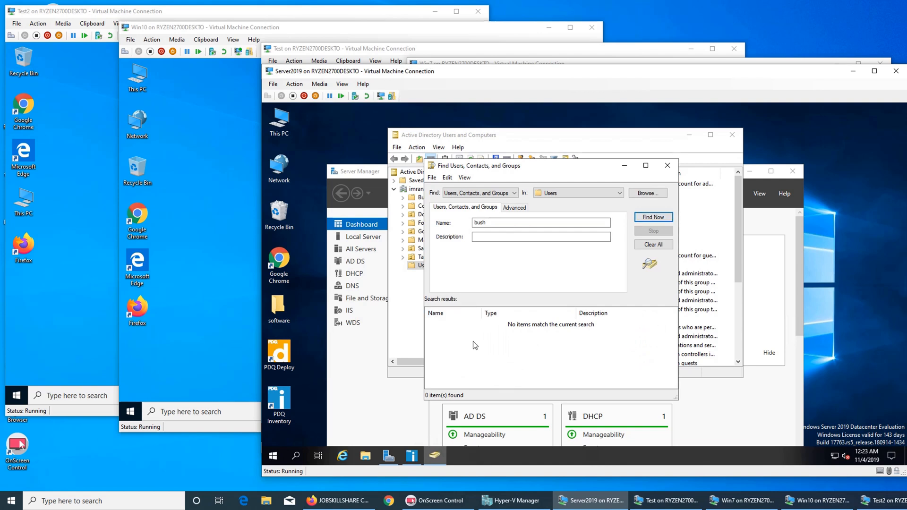
Step: Rerun the name search across the whole imran.local domain, then close the Find dialog
{"action": "left_click", "coordinate": [600, 193]}
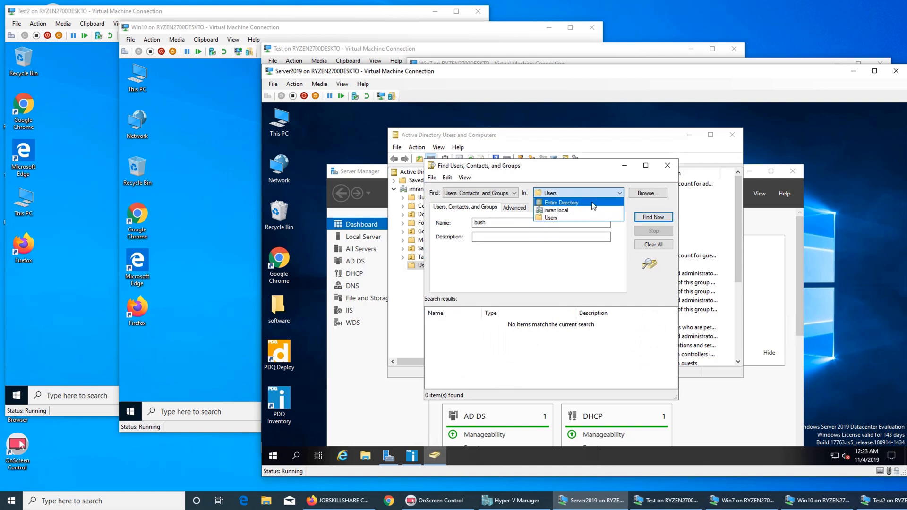
{"action": "left_click", "coordinate": [586, 211]}
{"action": "left_click", "coordinate": [652, 218]}
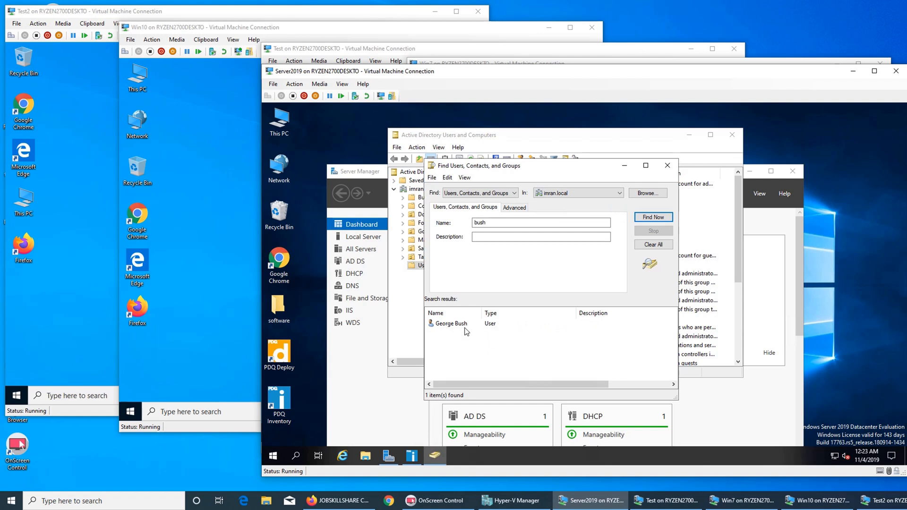
{"action": "left_click", "coordinate": [564, 195]}
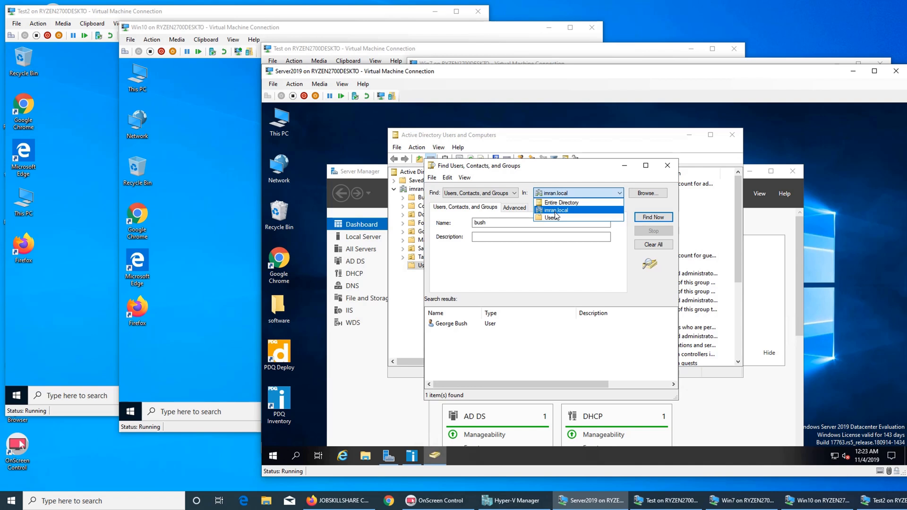
{"action": "left_click", "coordinate": [665, 165]}
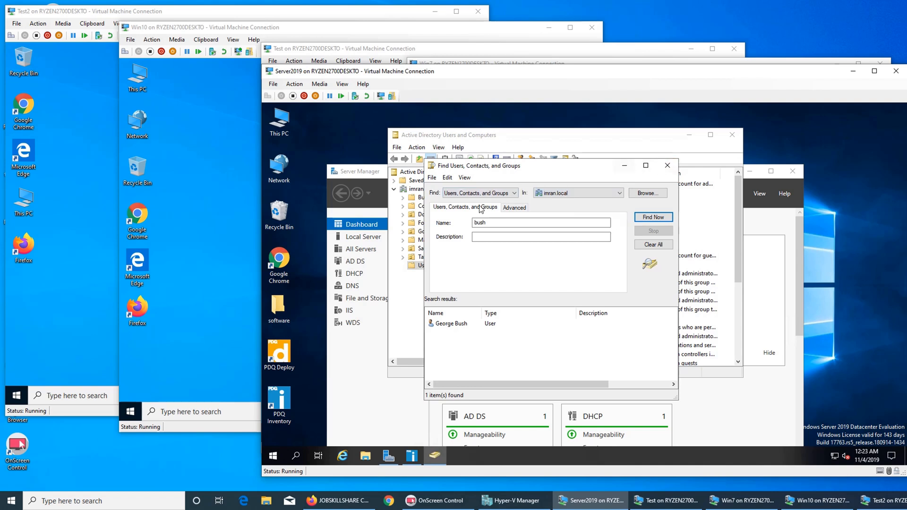
{"action": "left_click", "coordinate": [672, 170]}
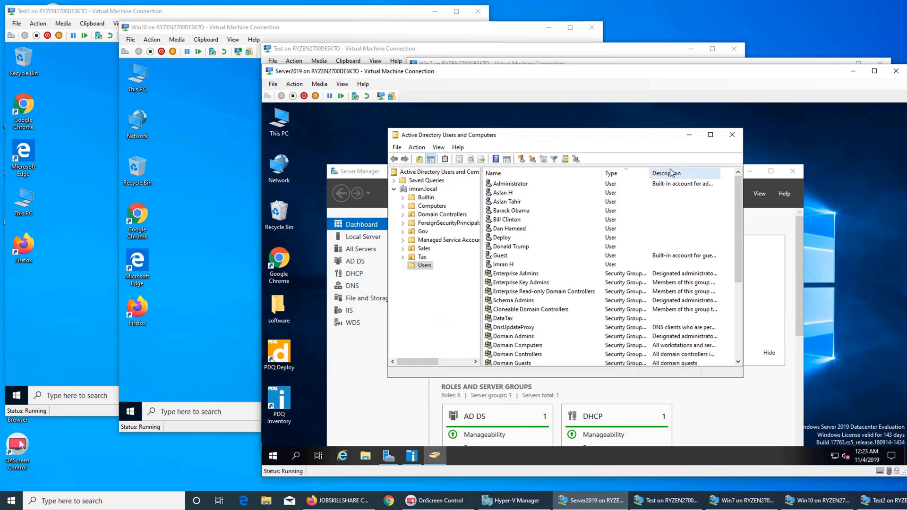
Step: Move the domain-root user account into the Users container, verify it, and close the console
{"action": "left_click", "coordinate": [400, 190]}
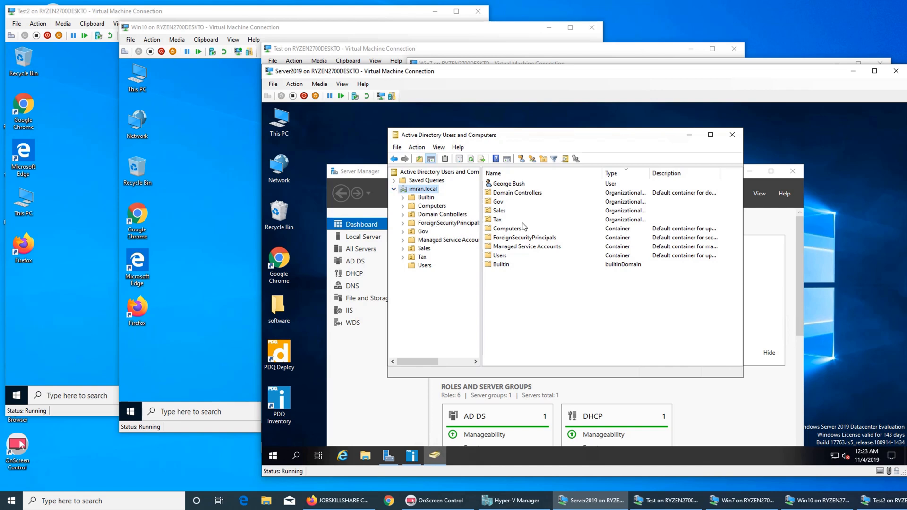
{"action": "left_click", "coordinate": [509, 184]}
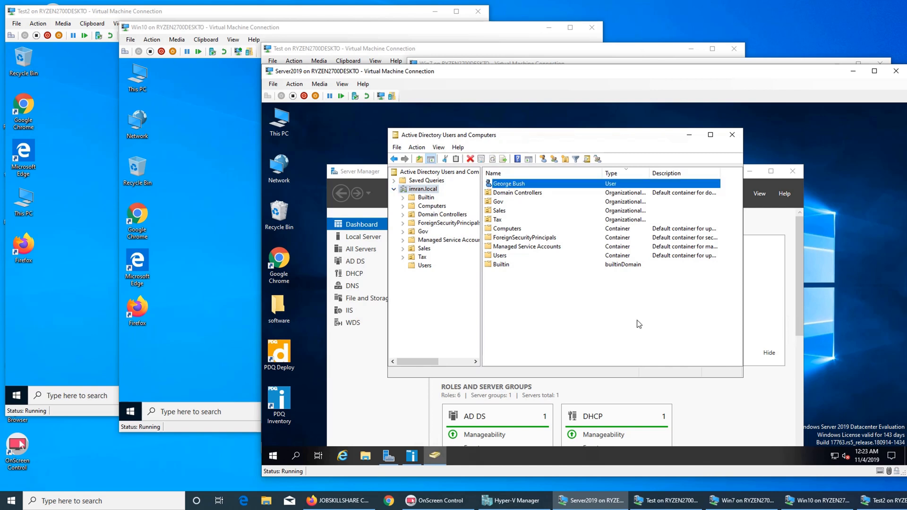
{"action": "right_click", "coordinate": [527, 187]}
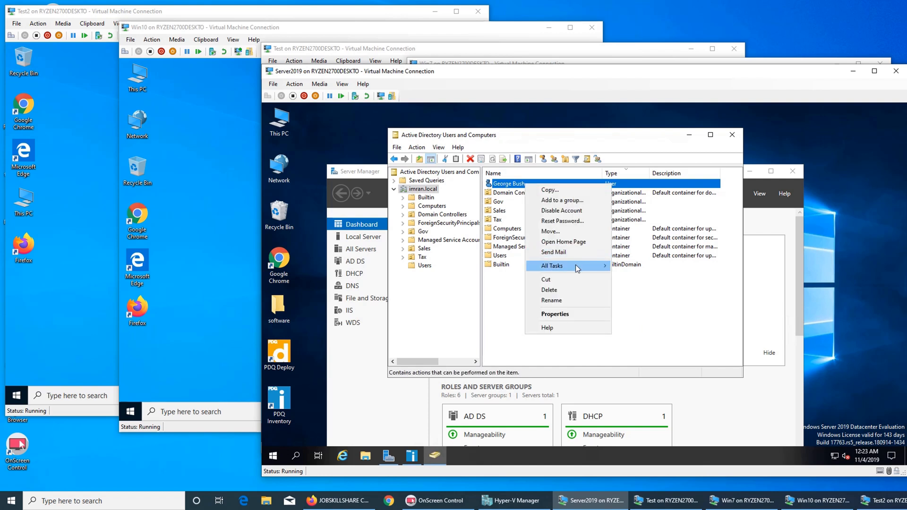
{"action": "mouse_move", "coordinate": [577, 268]}
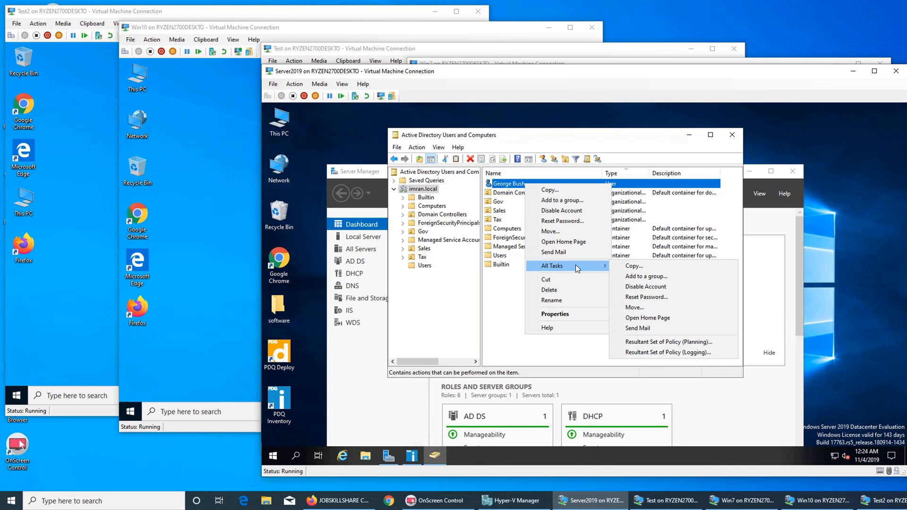
{"action": "left_click", "coordinate": [644, 307]}
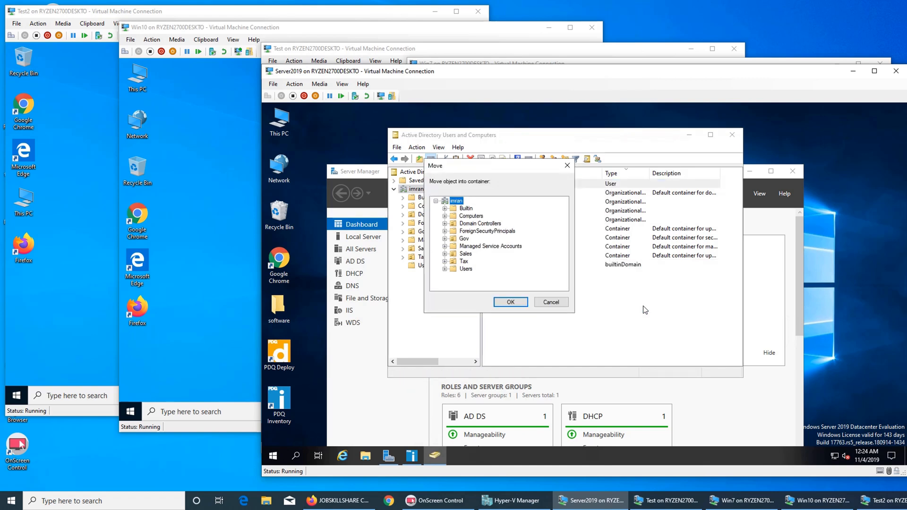
{"action": "left_click", "coordinate": [455, 271]}
{"action": "left_click", "coordinate": [510, 302]}
{"action": "left_click", "coordinate": [424, 266]}
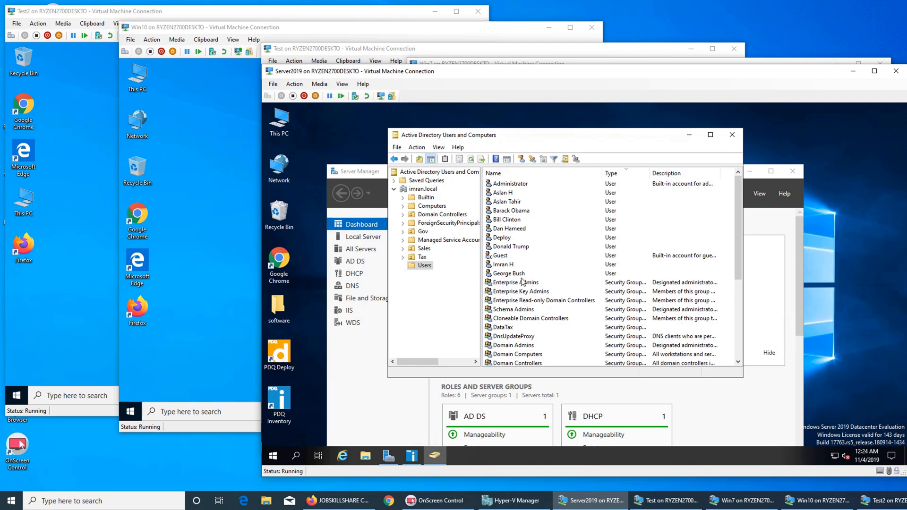
{"action": "left_click", "coordinate": [732, 136]}
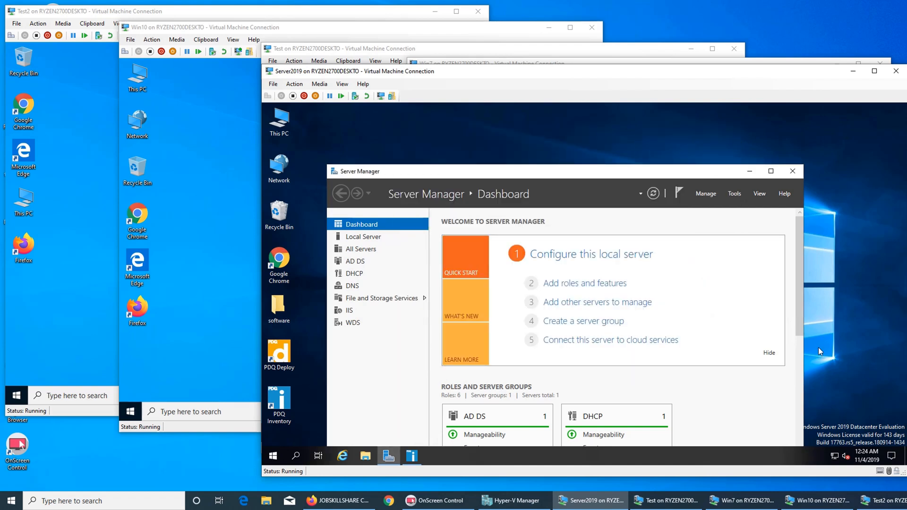
Step: Cycle through the Win10, Server2019, Test and Win7 VM windows to check each one
{"action": "mouse_move", "coordinate": [897, 506]}
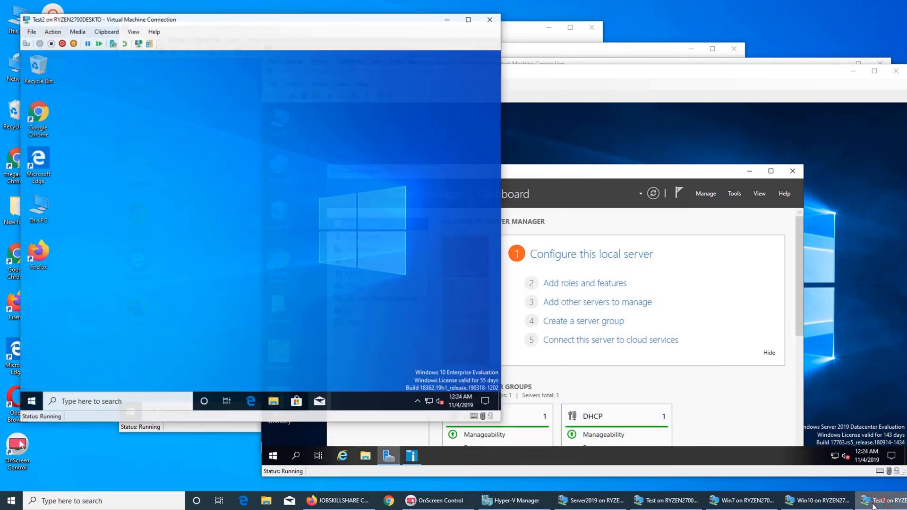
{"action": "left_click", "coordinate": [804, 504]}
{"action": "left_click", "coordinate": [742, 502]}
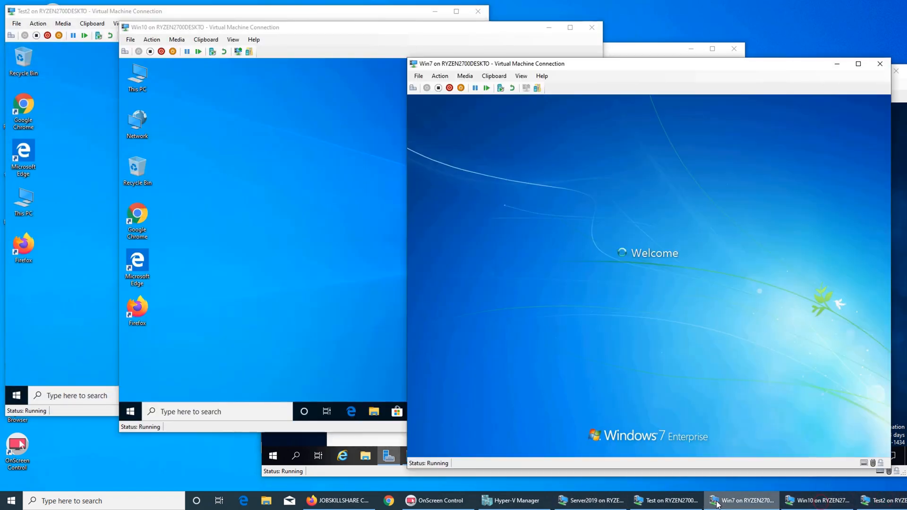
{"action": "left_click", "coordinate": [668, 502]}
{"action": "left_click", "coordinate": [591, 504]}
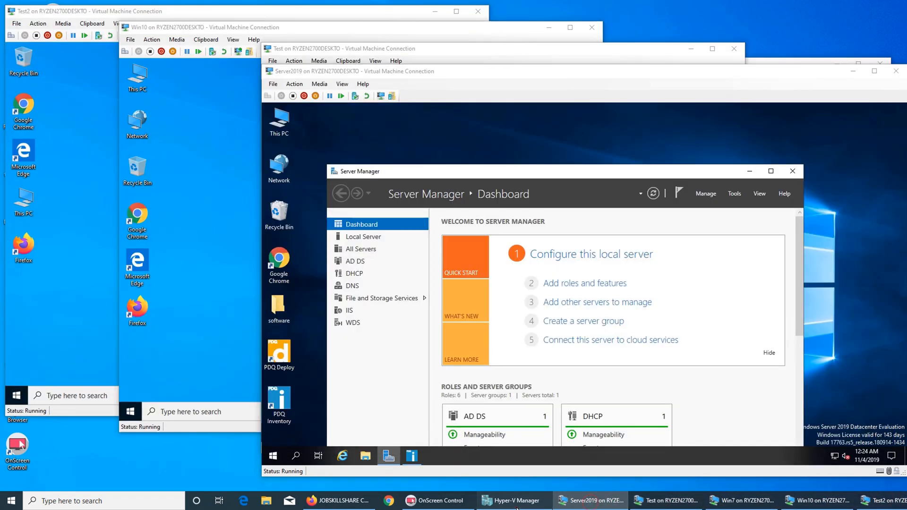
{"action": "left_click", "coordinate": [512, 501]}
{"action": "left_click", "coordinate": [669, 501]}
{"action": "left_click", "coordinate": [818, 501]}
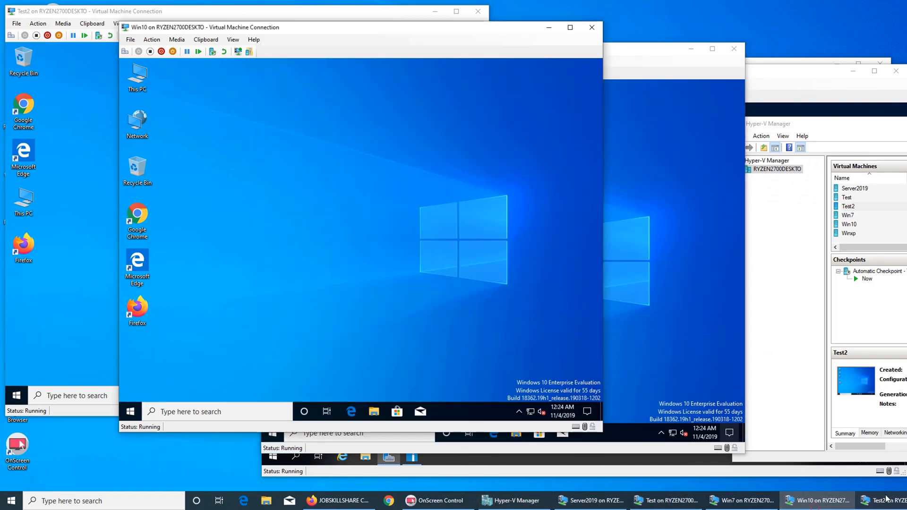
{"action": "left_click", "coordinate": [881, 501]}
{"action": "left_click", "coordinate": [669, 501]}
{"action": "left_click", "coordinate": [536, 502]}
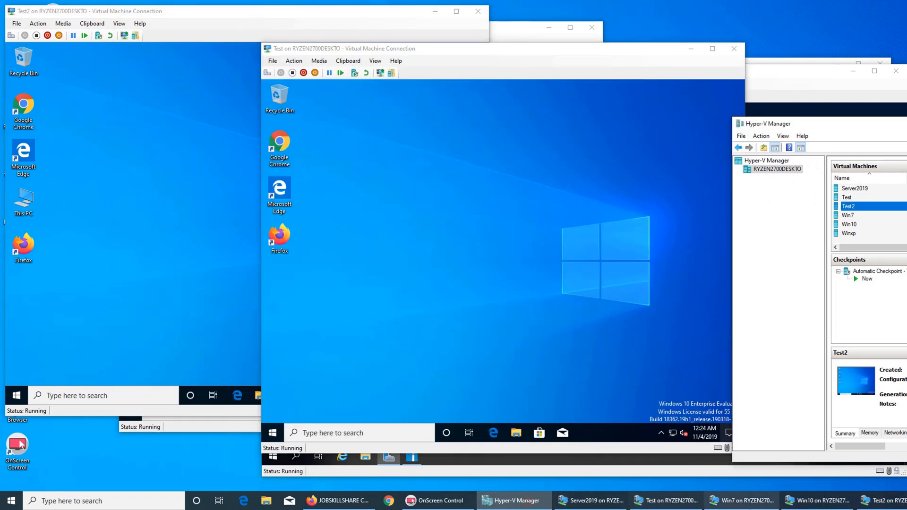
{"action": "left_click", "coordinate": [742, 501]}
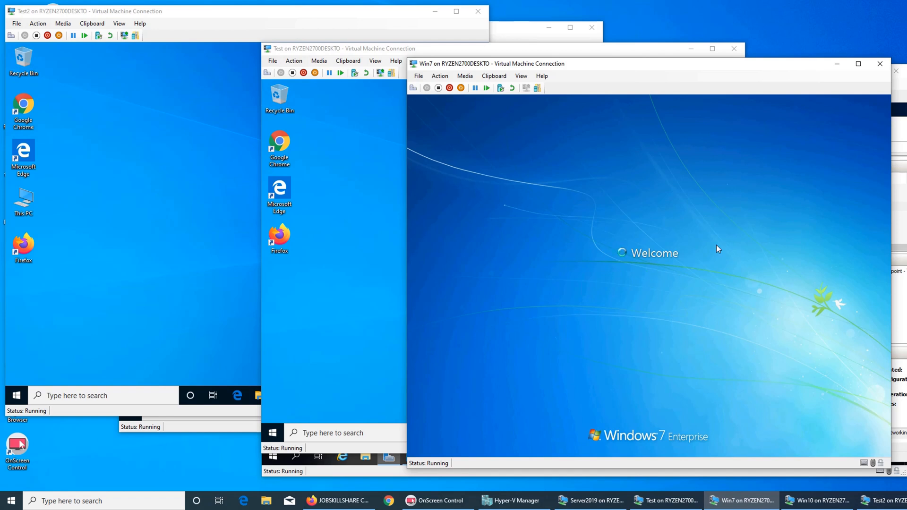
Step: Return to the Server2019 VM and bring PDQ Inventory to the front over Server Manager
{"action": "left_click", "coordinate": [899, 129]}
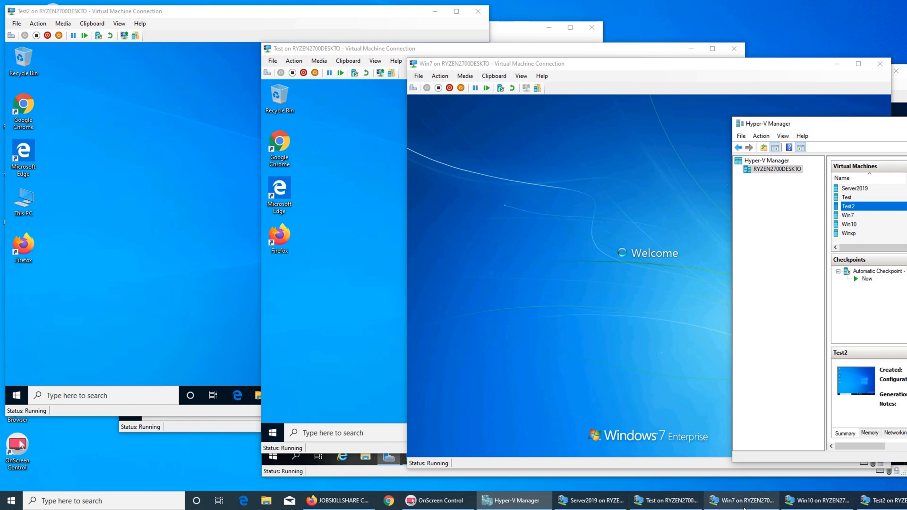
{"action": "mouse_move", "coordinate": [758, 508]}
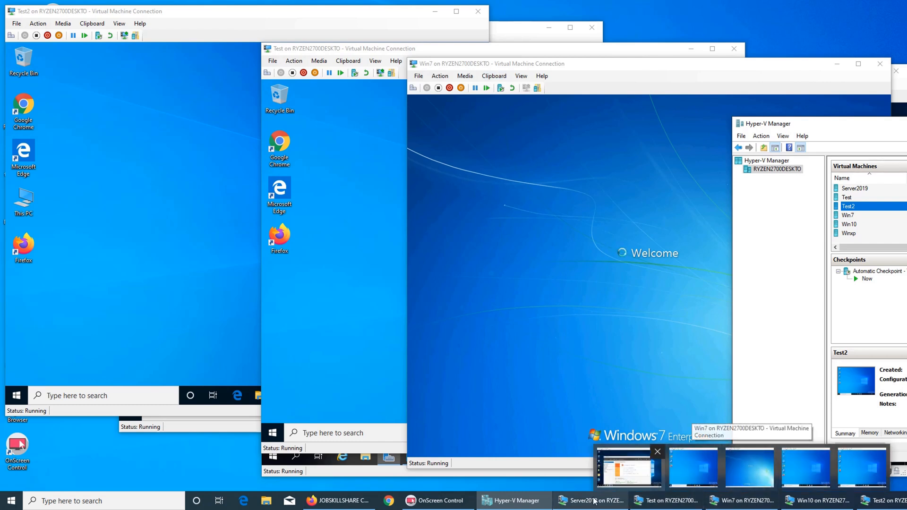
{"action": "left_click", "coordinate": [580, 504]}
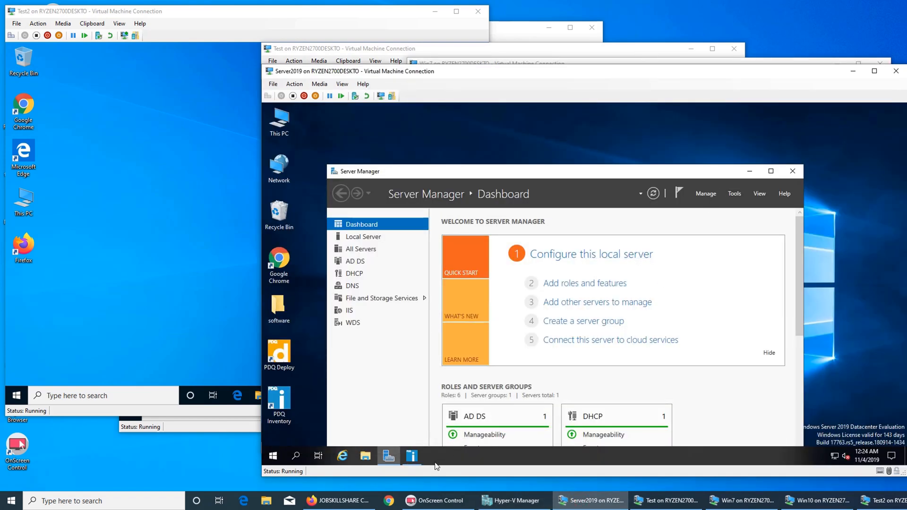
{"action": "left_click", "coordinate": [413, 457]}
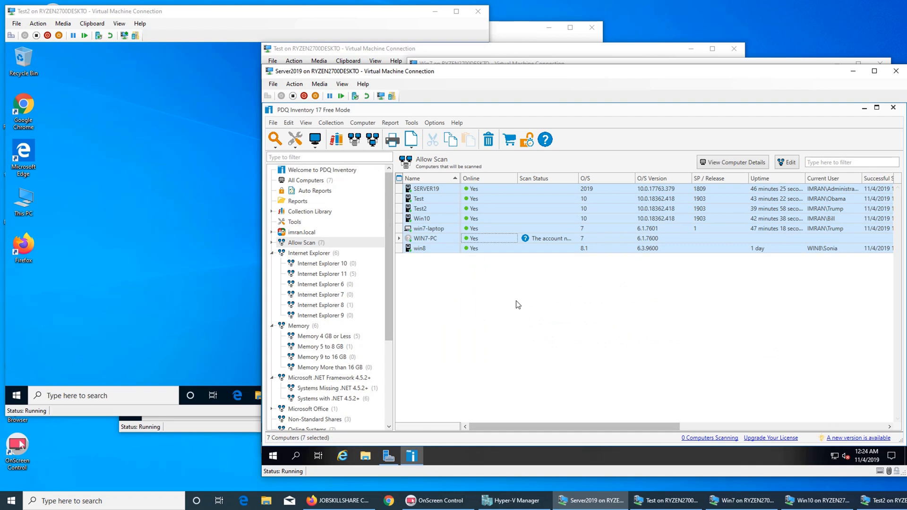
Step: Select win8, then run the Applications report from the Reports list
{"action": "left_click", "coordinate": [425, 249]}
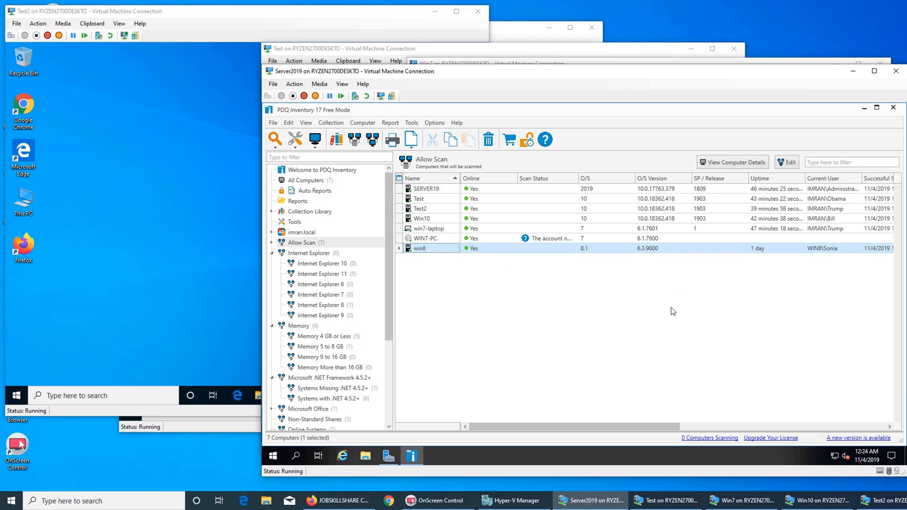
{"action": "left_click", "coordinate": [293, 203]}
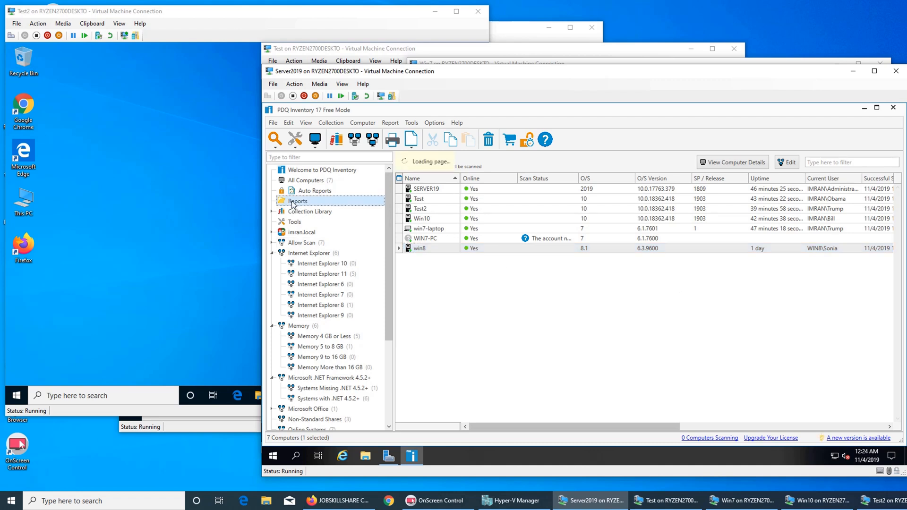
{"action": "left_click", "coordinate": [450, 201]}
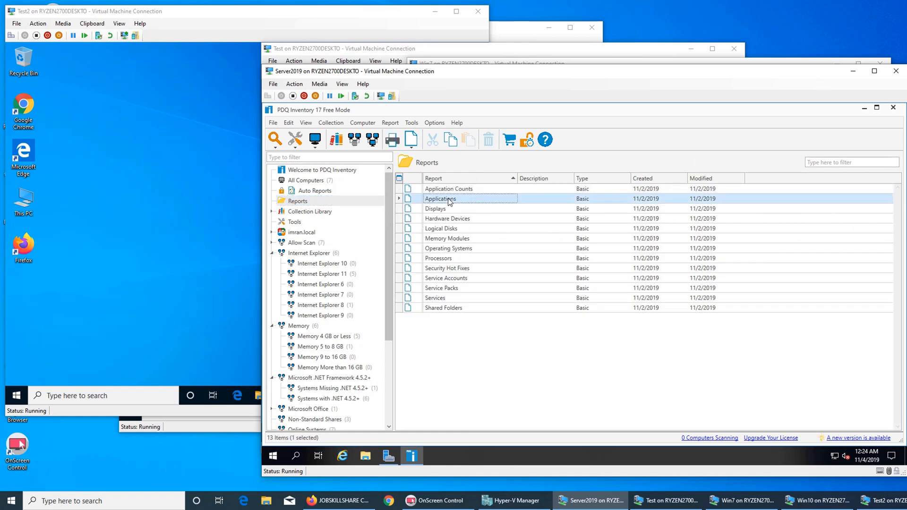
{"action": "double_click", "coordinate": [449, 201]}
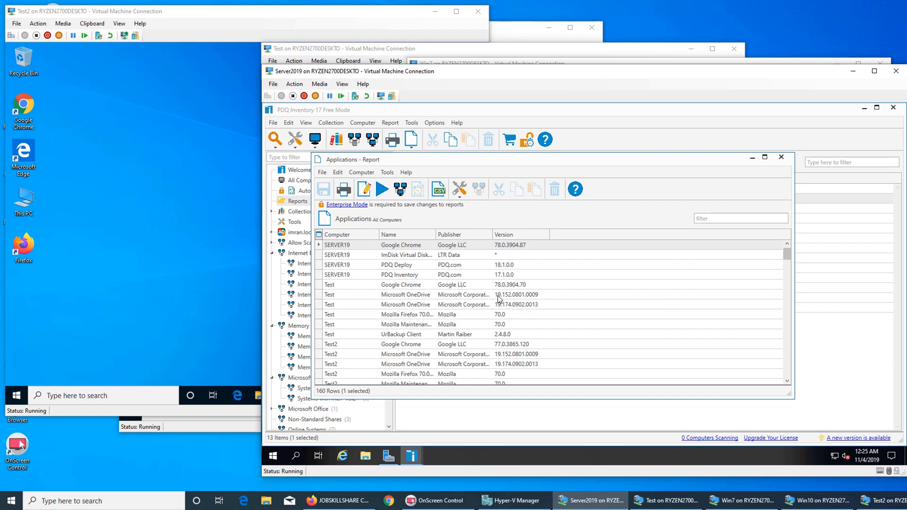
Step: Filter the Applications report for chrome, then firefox, clearing each filter and scrolling the results
{"action": "type", "text": "chrome"}
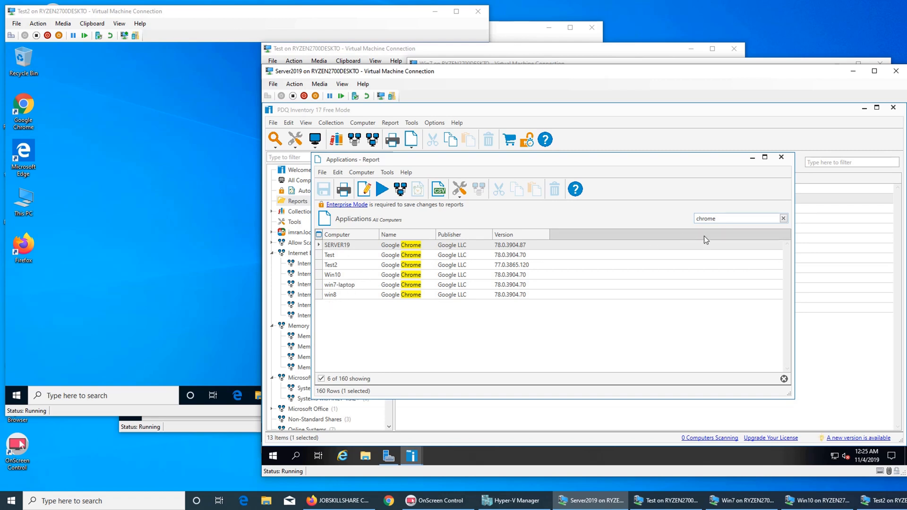
{"action": "left_click", "coordinate": [782, 219]}
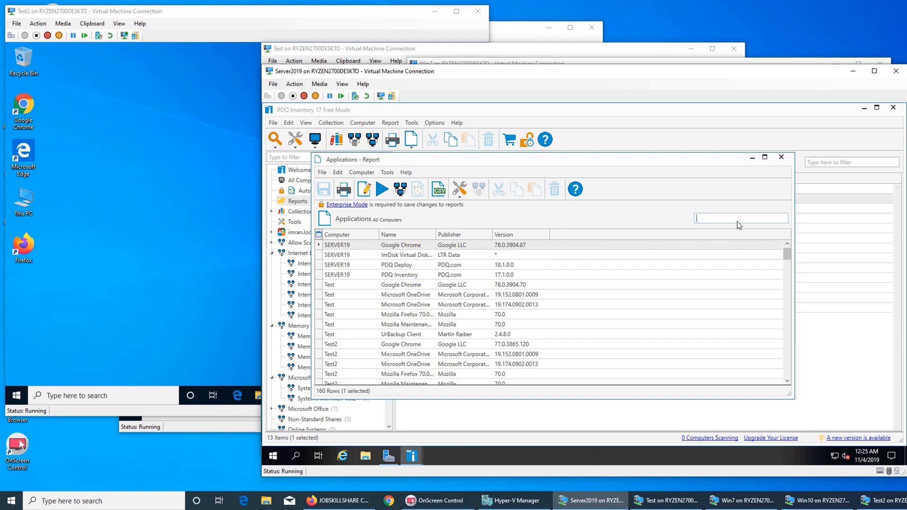
{"action": "type", "text": "firefox"}
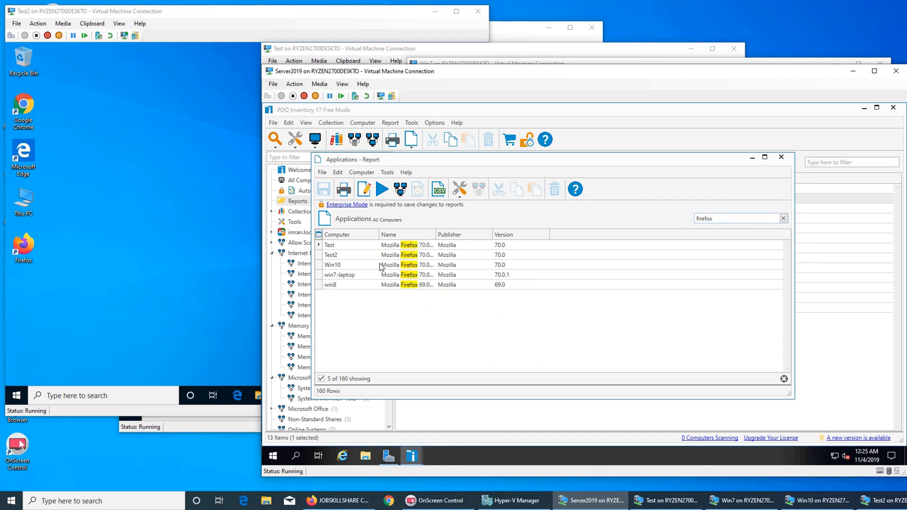
{"action": "left_click", "coordinate": [784, 219]}
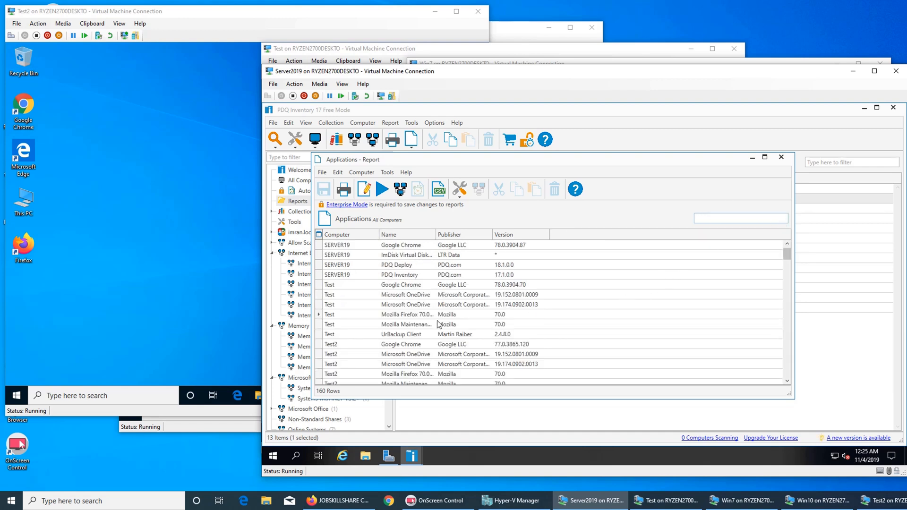
{"action": "scroll", "coordinate": [422, 329], "scroll_direction": "down", "scroll_amount": 1}
{"action": "scroll", "coordinate": [422, 329], "scroll_direction": "down", "scroll_amount": 1}
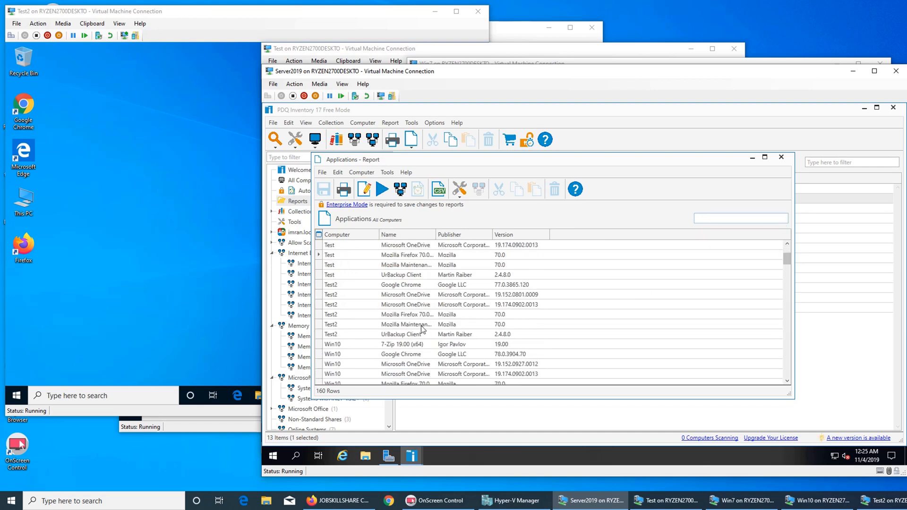
Step: Filter the report for urbackup to confirm UrBackup Client 2.4.8.0, then close it
{"action": "type", "text": "urback"}
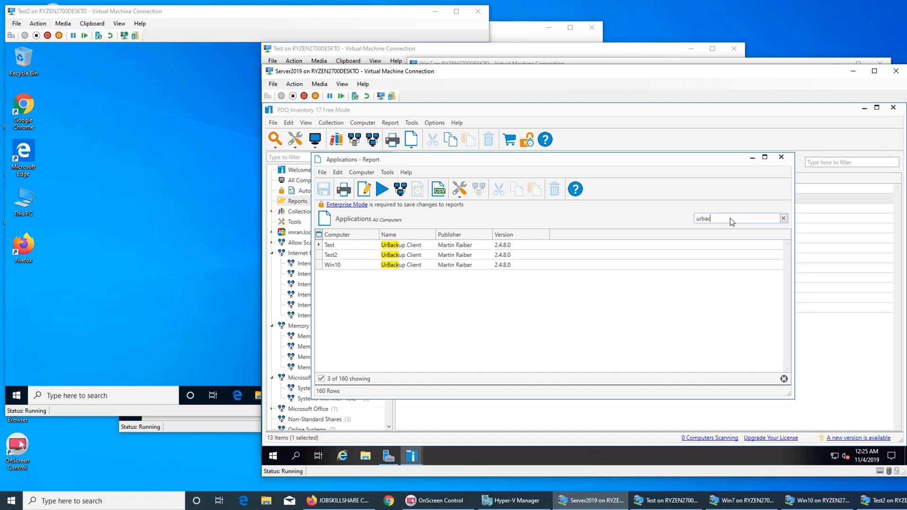
{"action": "key", "text": "BackSpace"}
{"action": "key", "text": "BackSpace"}
{"action": "key", "text": "BackSpace"}
{"action": "key", "text": "BackSpace"}
{"action": "key", "text": "BackSpace"}
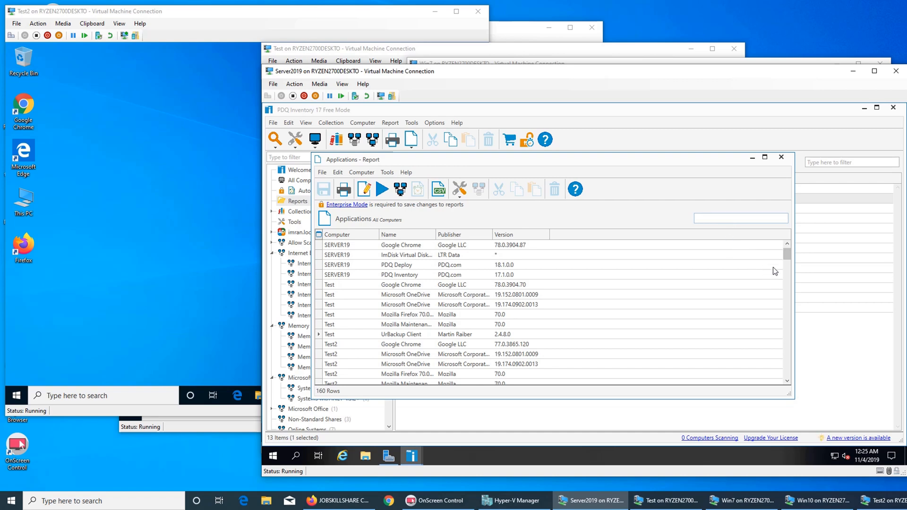
{"action": "left_click_drag", "start_coordinate": [788, 257], "coordinate": [788, 286]}
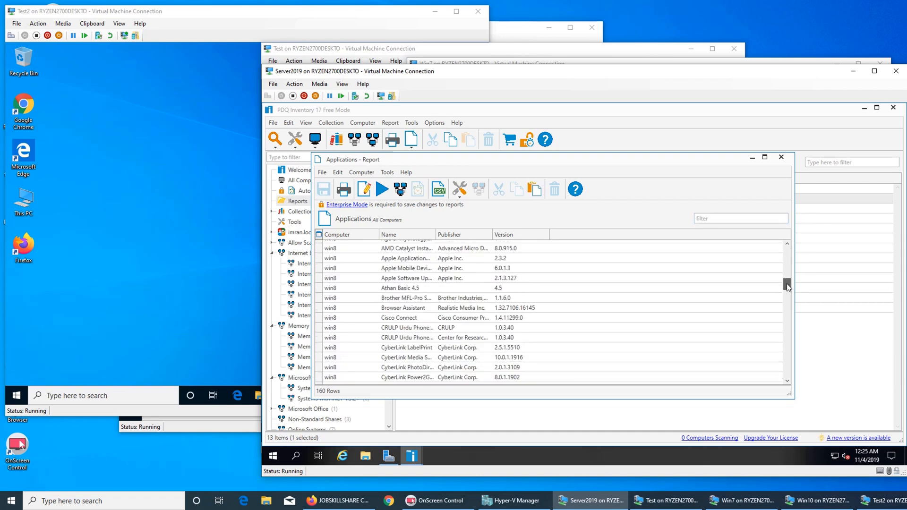
{"action": "left_click", "coordinate": [782, 157]}
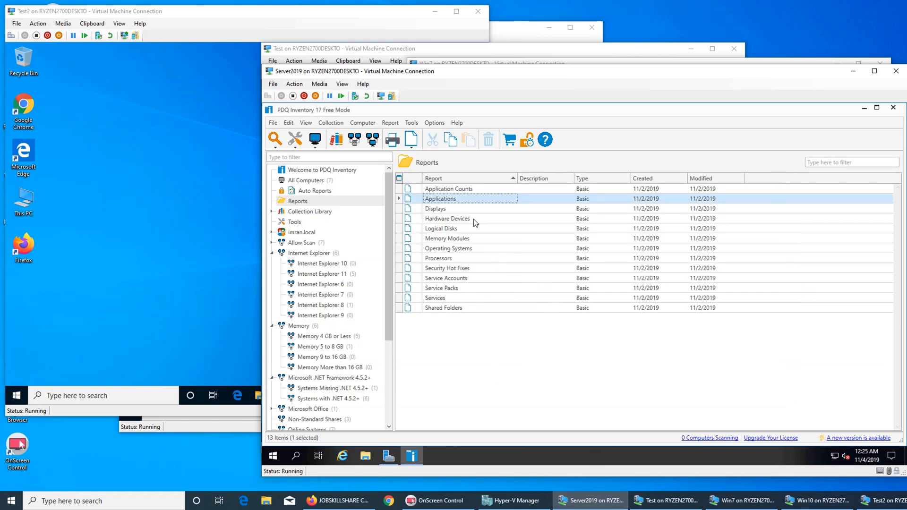
{"action": "left_click", "coordinate": [442, 210]}
{"action": "double_click", "coordinate": [441, 211]}
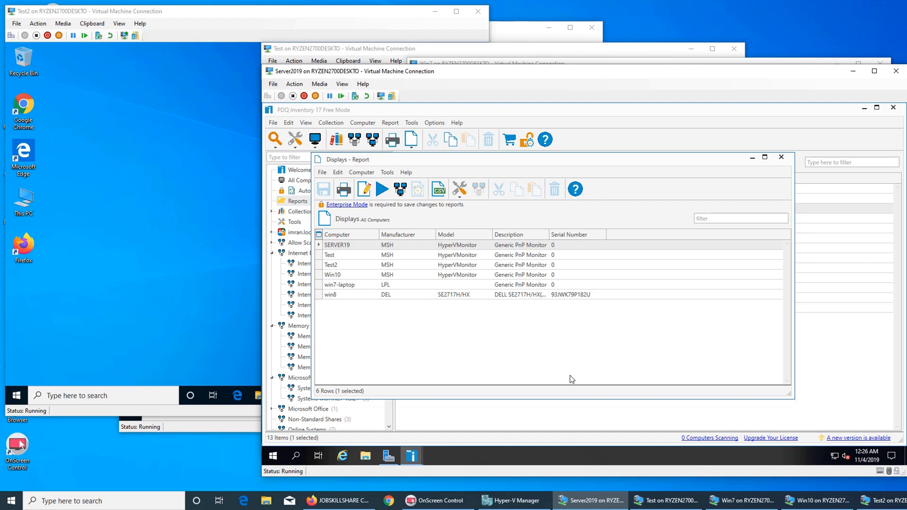
{"action": "left_click", "coordinate": [786, 160]}
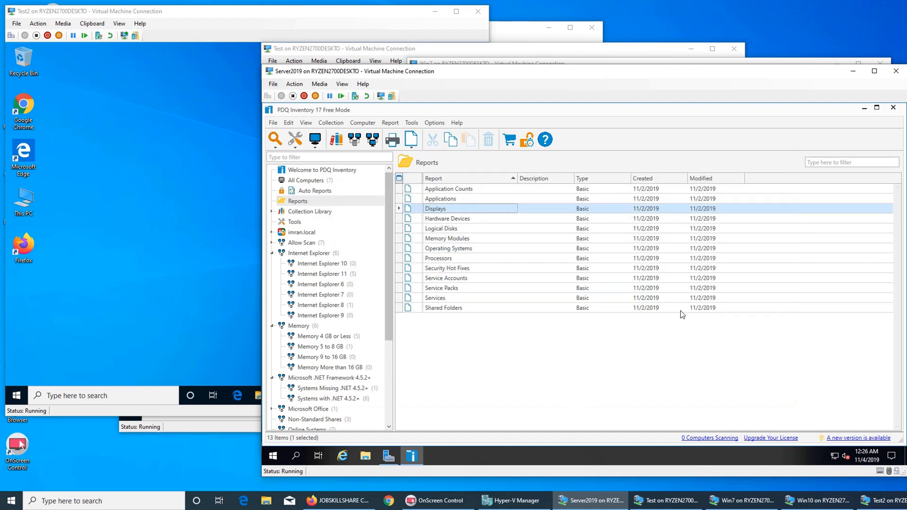
Step: Run the Hardware Devices report for all computers, scroll through its 176 rows, and close it
{"action": "double_click", "coordinate": [448, 218]}
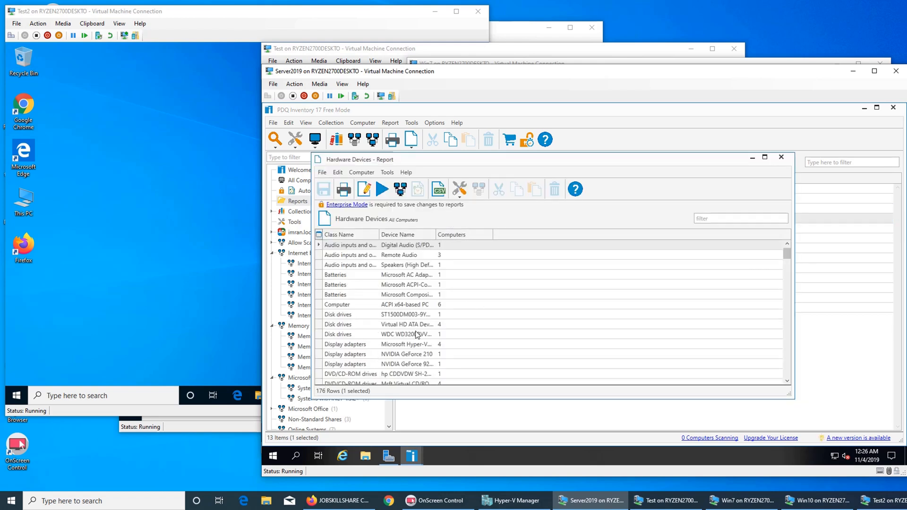
{"action": "scroll", "coordinate": [430, 354], "scroll_direction": "down", "scroll_amount": 4}
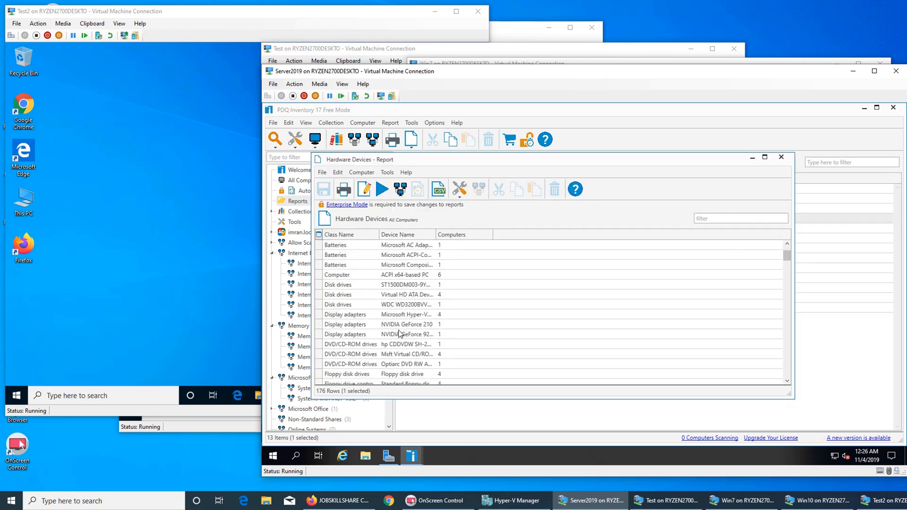
{"action": "scroll", "coordinate": [366, 366], "scroll_direction": "down", "scroll_amount": 8}
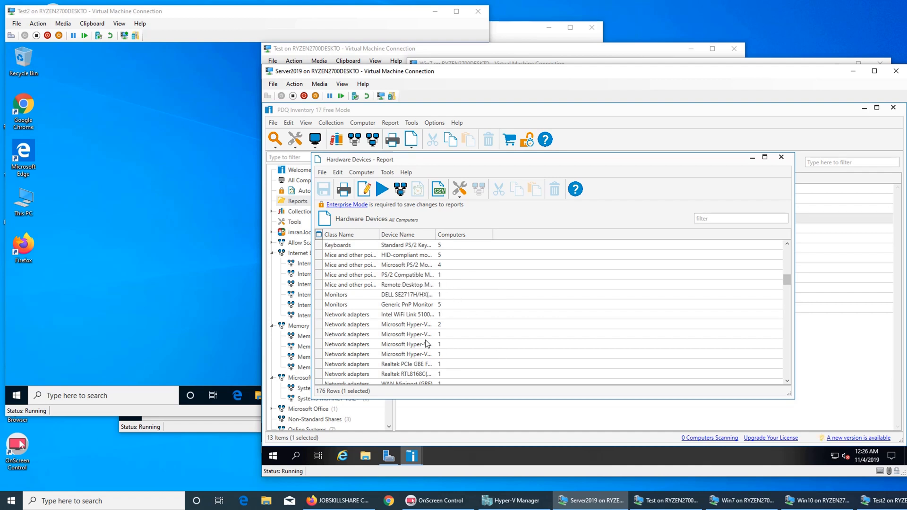
{"action": "scroll", "coordinate": [425, 344], "scroll_direction": "down", "scroll_amount": 1}
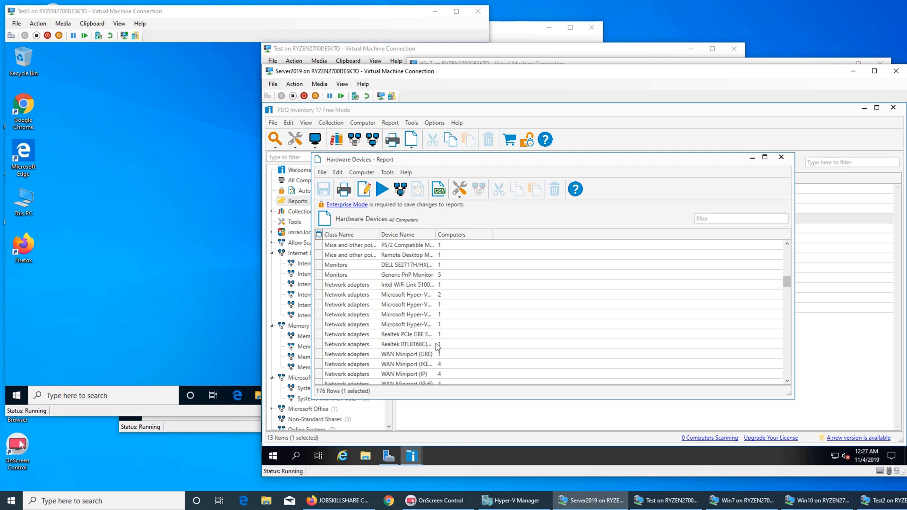
{"action": "scroll", "coordinate": [430, 341], "scroll_direction": "down", "scroll_amount": 7}
{"action": "scroll", "coordinate": [437, 347], "scroll_direction": "down", "scroll_amount": 3}
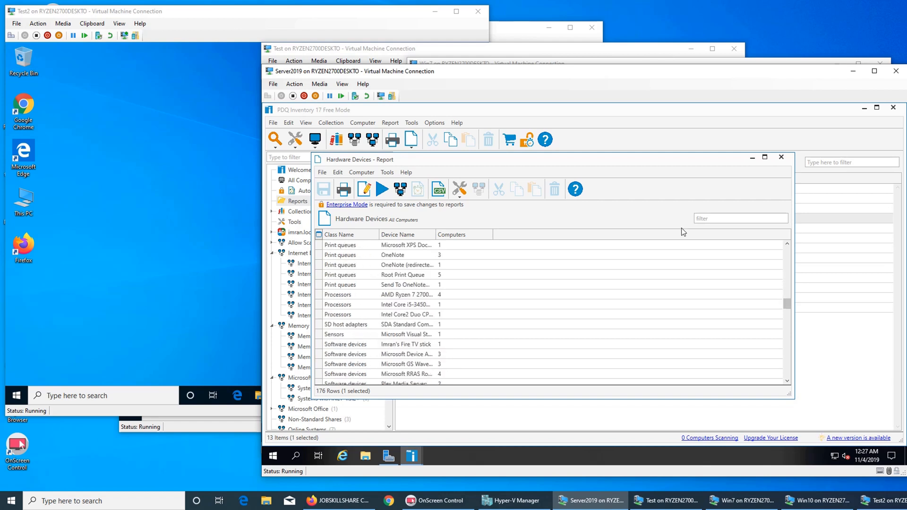
{"action": "left_click", "coordinate": [782, 157]}
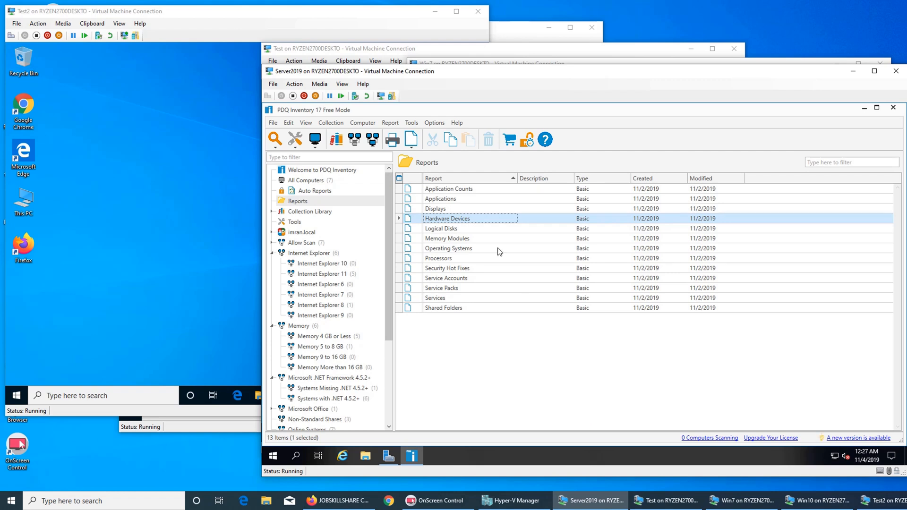
{"action": "double_click", "coordinate": [478, 239]}
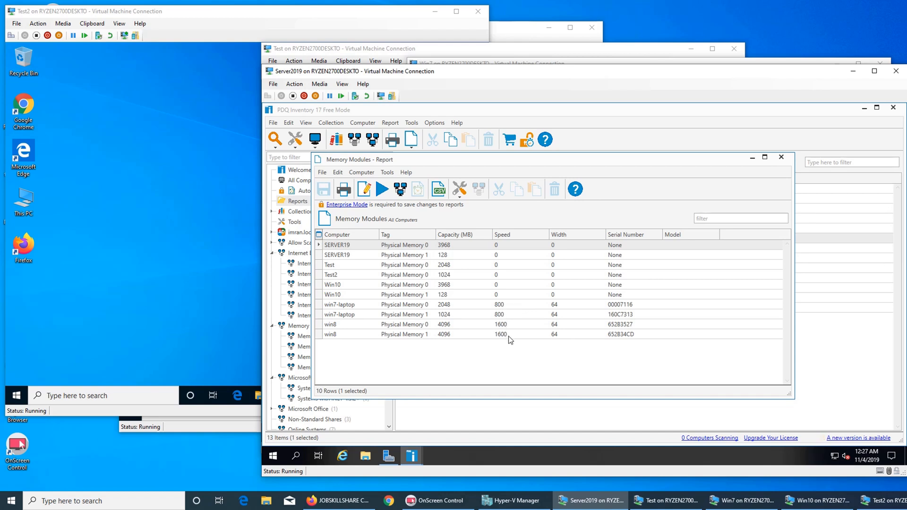
{"action": "left_click", "coordinate": [781, 162]}
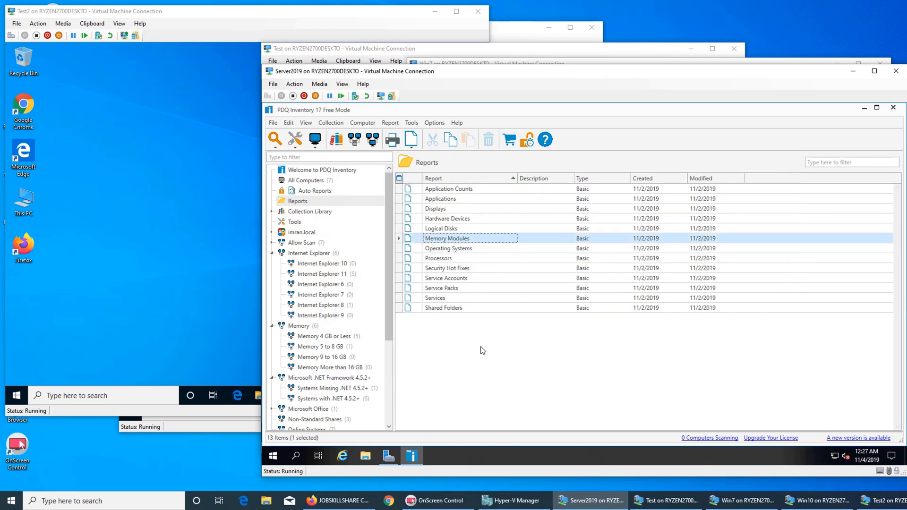
{"action": "left_click", "coordinate": [461, 253]}
{"action": "double_click", "coordinate": [462, 253]}
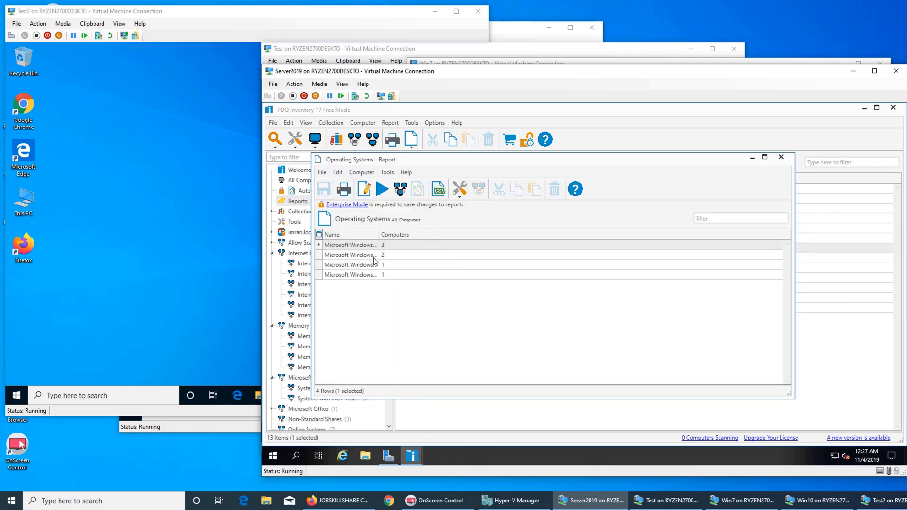
{"action": "double_click", "coordinate": [379, 234]}
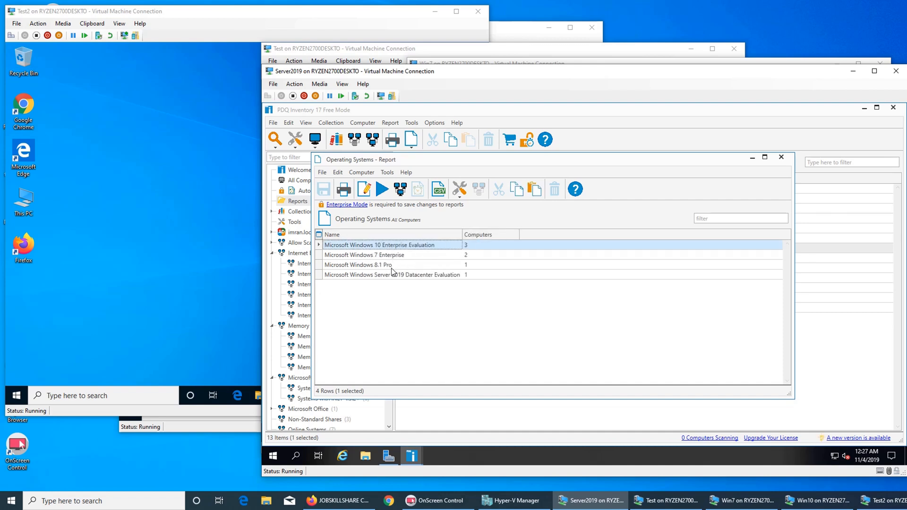
{"action": "left_click", "coordinate": [782, 157]}
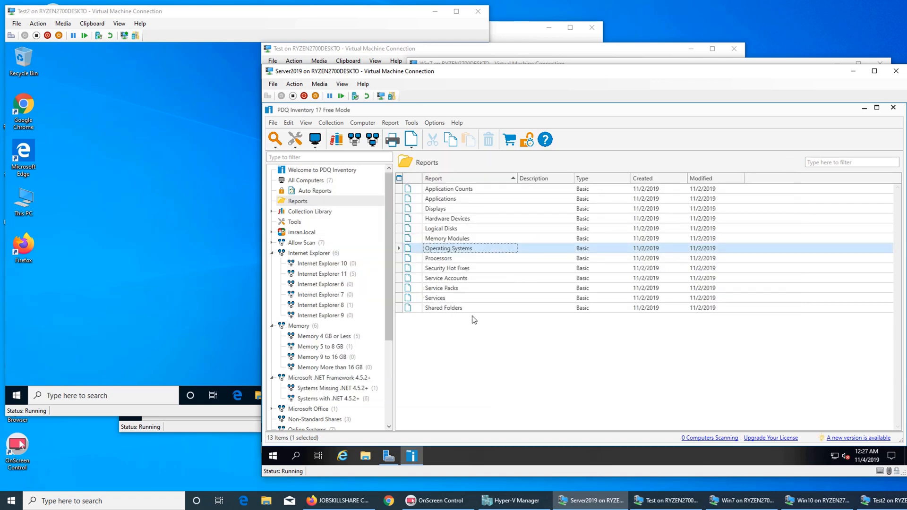
Step: Restart PDQ Inventory, dismiss the Win7 activation prompt, and return to the Server2019 VM
{"action": "left_click", "coordinate": [893, 108]}
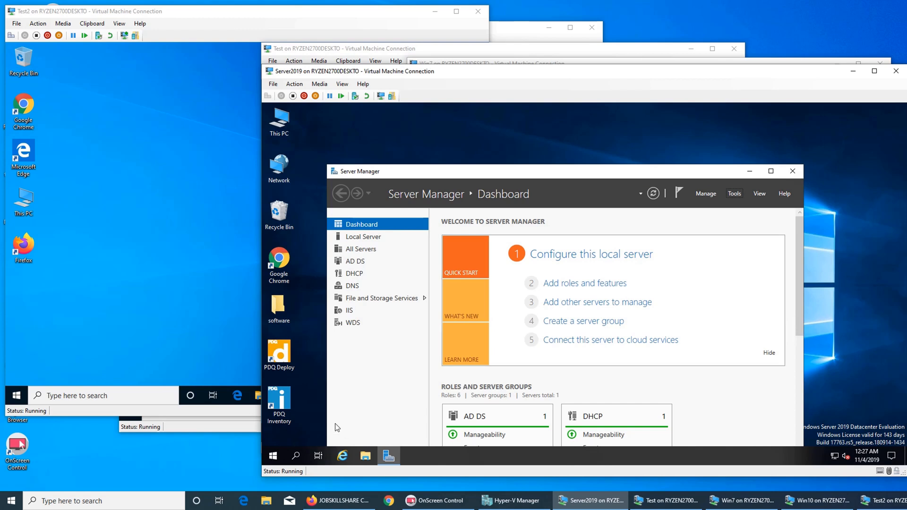
{"action": "left_click", "coordinate": [283, 395]}
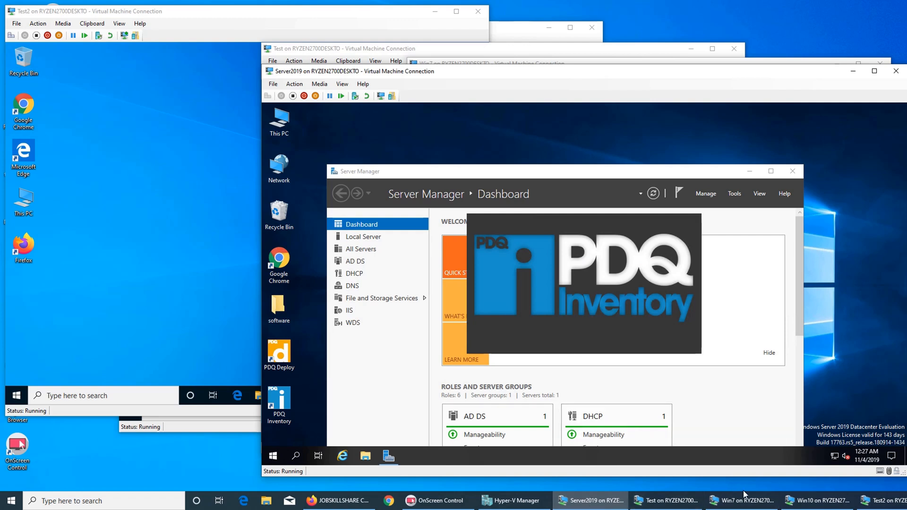
{"action": "left_click", "coordinate": [735, 503]}
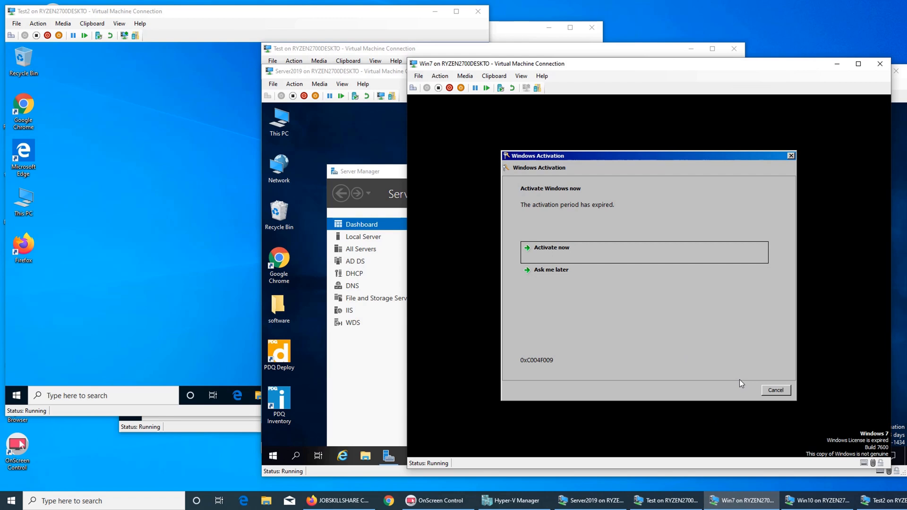
{"action": "left_click", "coordinate": [776, 390]}
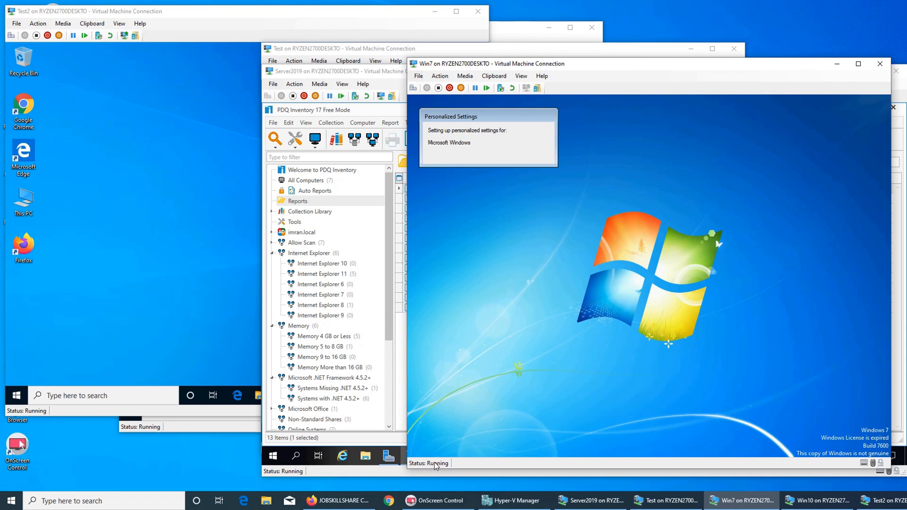
{"action": "left_click", "coordinate": [524, 52]}
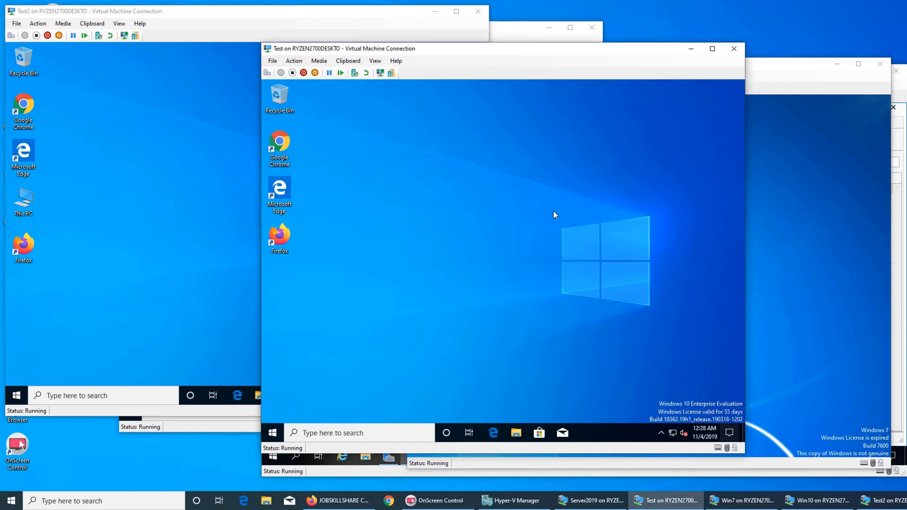
{"action": "left_click", "coordinate": [605, 504]}
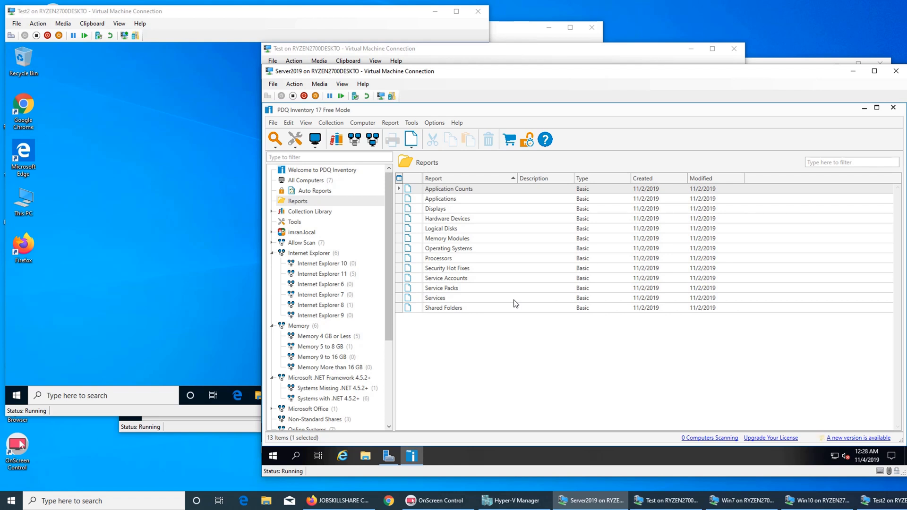
{"action": "left_click", "coordinate": [455, 230]}
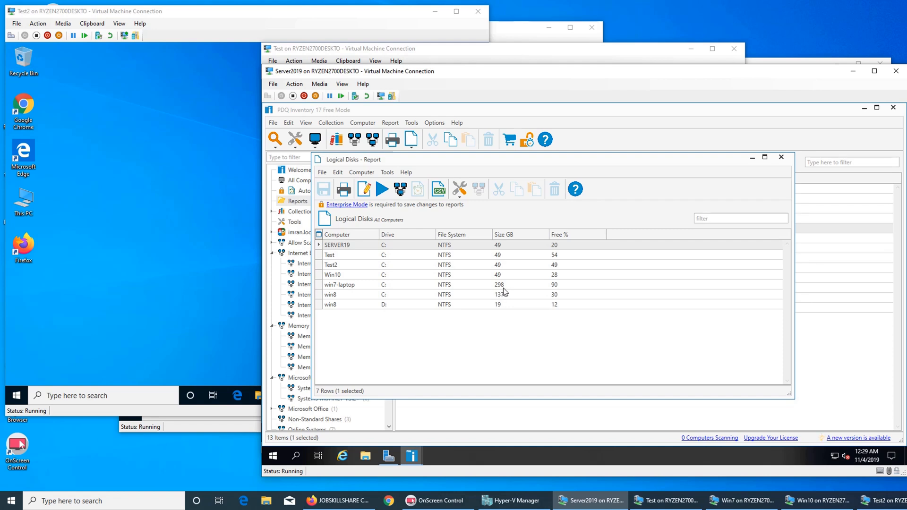
{"action": "left_click", "coordinate": [781, 158]}
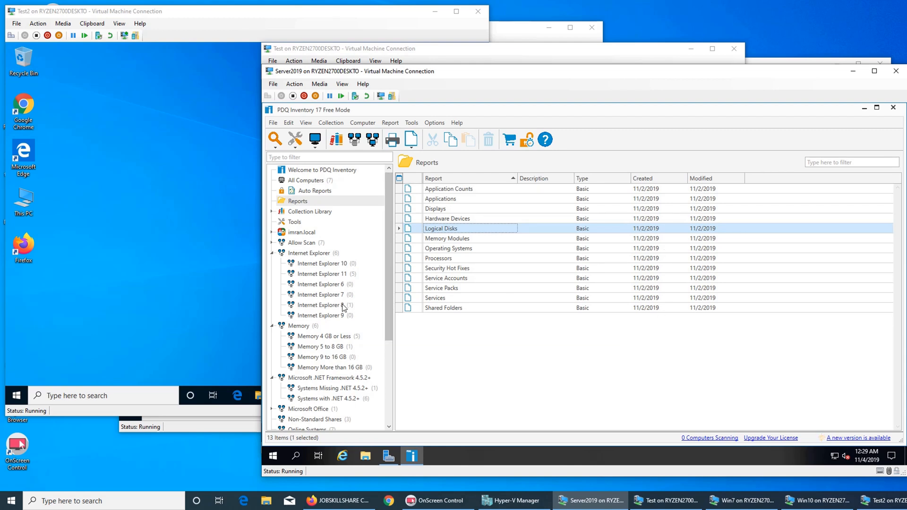
Step: Browse the Internet Explorer 8 and Windows 8.1 collections, then show Run Report options for win8
{"action": "left_click", "coordinate": [331, 305]}
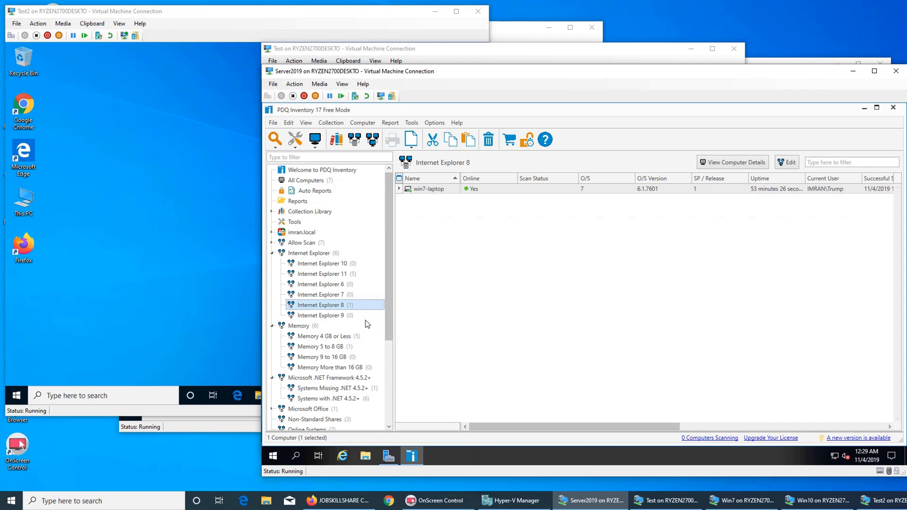
{"action": "left_click_drag", "start_coordinate": [390, 305], "coordinate": [387, 390]}
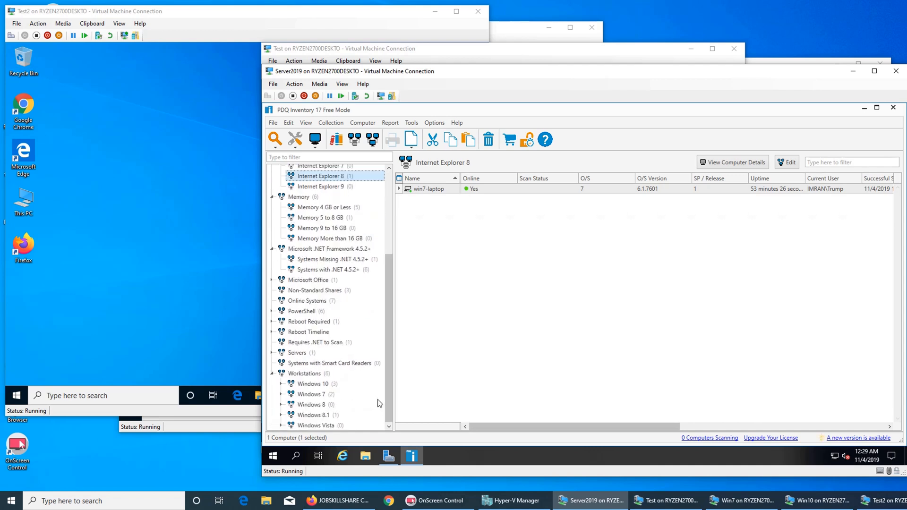
{"action": "left_click", "coordinate": [320, 415]}
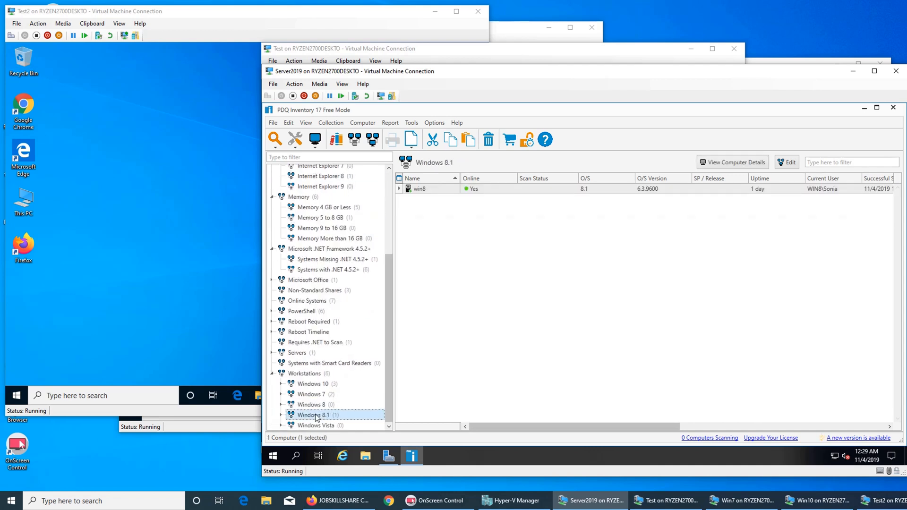
{"action": "right_click", "coordinate": [429, 186]}
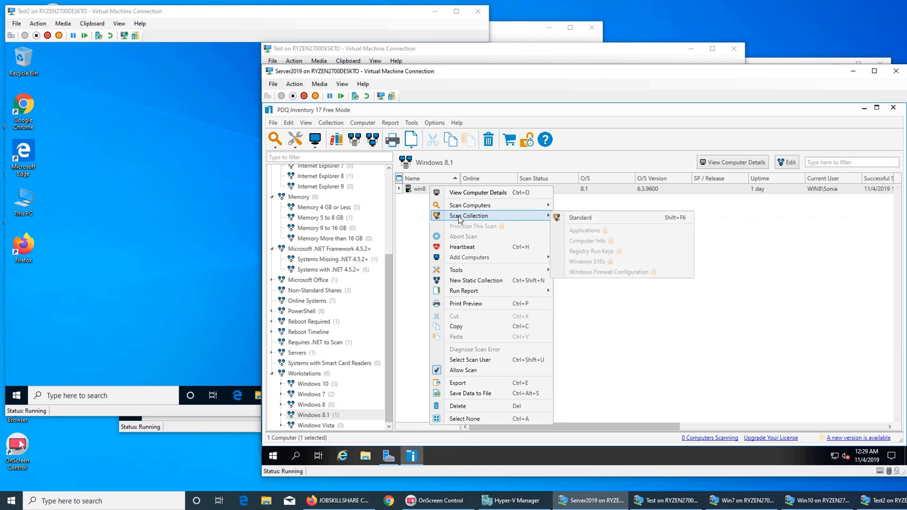
{"action": "mouse_move", "coordinate": [478, 272]}
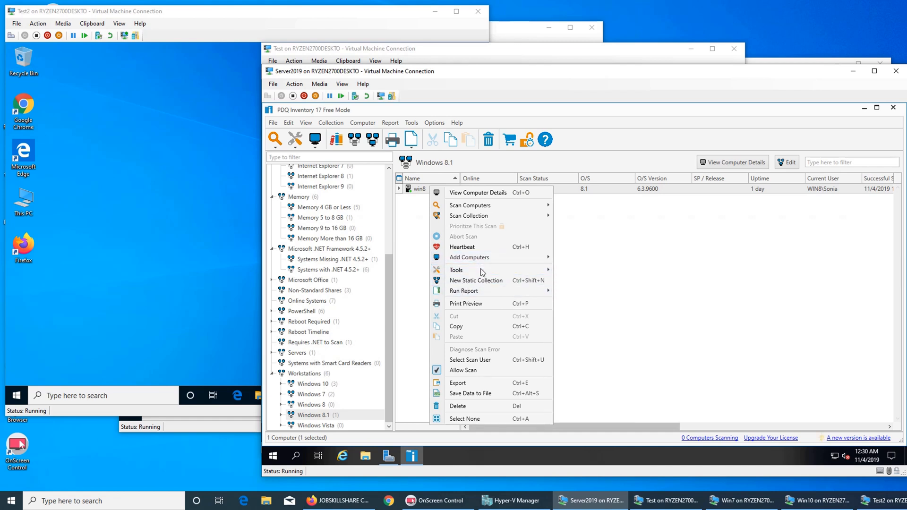
{"action": "mouse_move", "coordinate": [481, 295]}
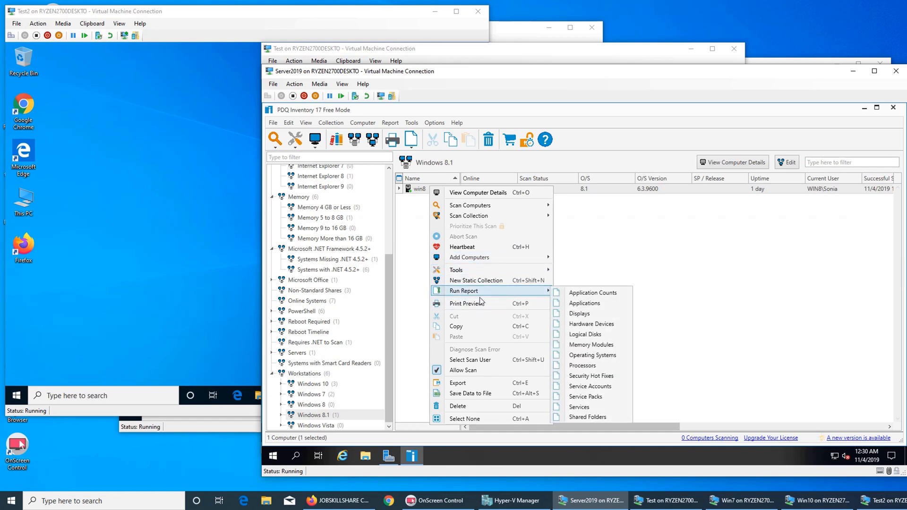
Step: Run and close the Displays report for win8, then bring its report choices up again
{"action": "left_click", "coordinate": [591, 313]}
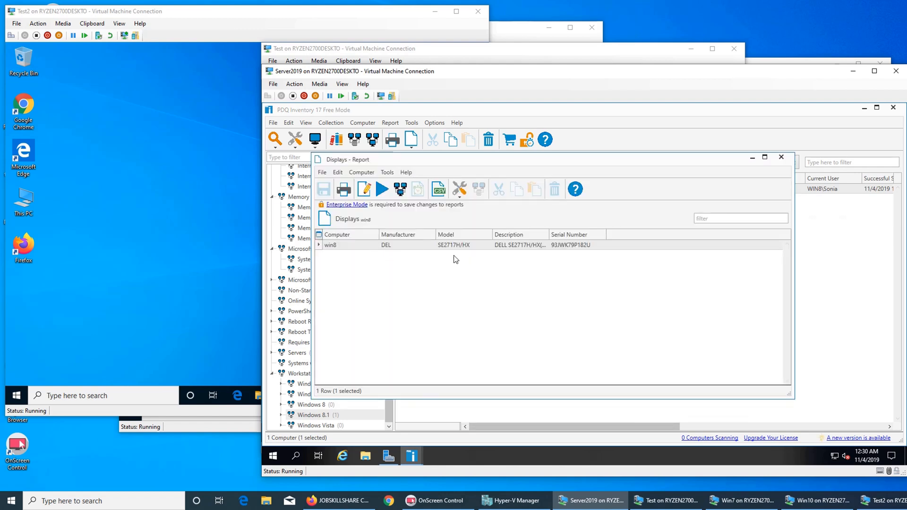
{"action": "left_click", "coordinate": [781, 157]}
{"action": "right_click", "coordinate": [433, 190]}
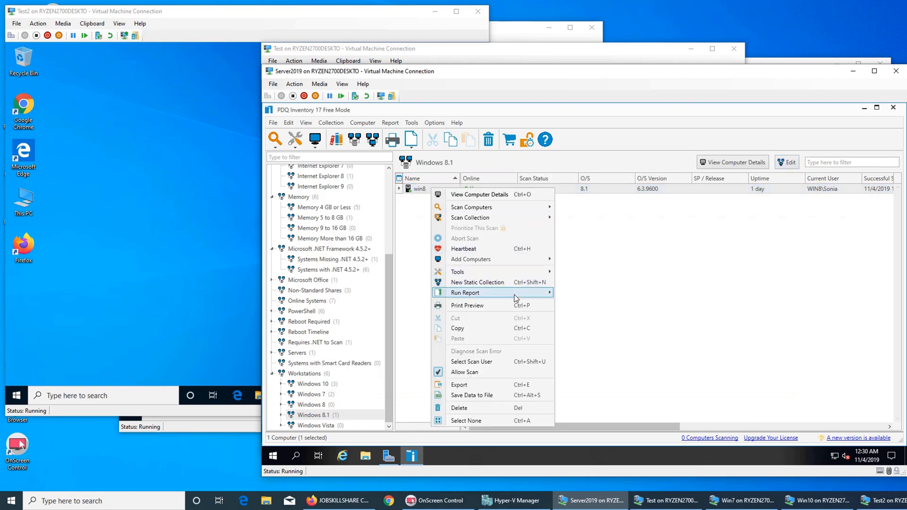
{"action": "mouse_move", "coordinate": [521, 290]}
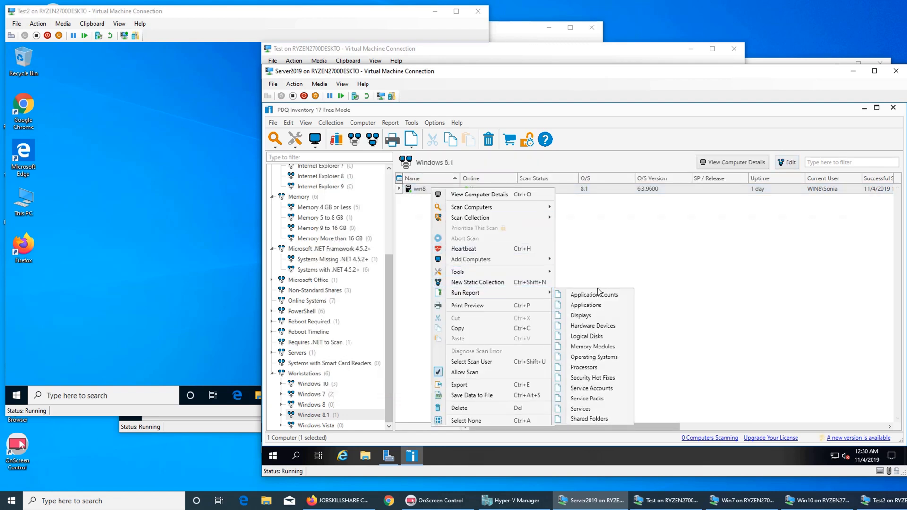
{"action": "left_click", "coordinate": [609, 234]}
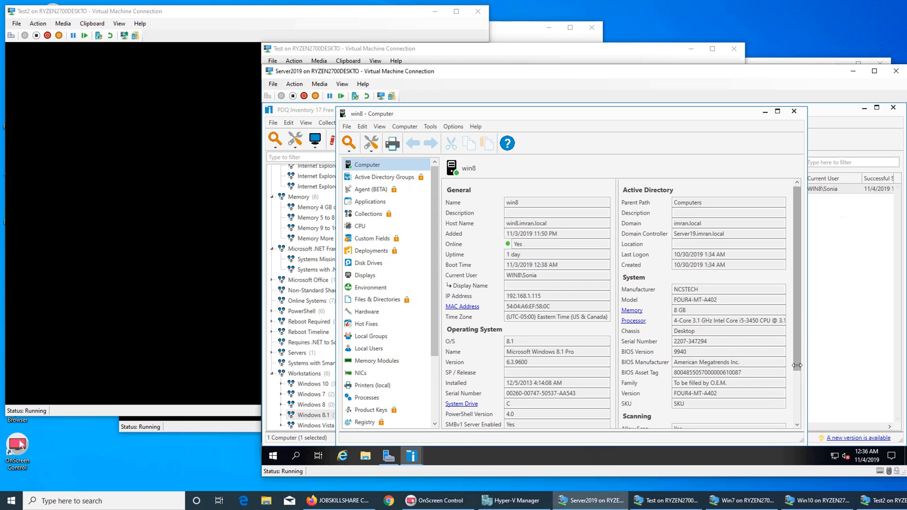
{"action": "scroll", "coordinate": [805, 392], "scroll_direction": "down", "scroll_amount": 1}
{"action": "scroll", "coordinate": [805, 393], "scroll_direction": "down", "scroll_amount": 1}
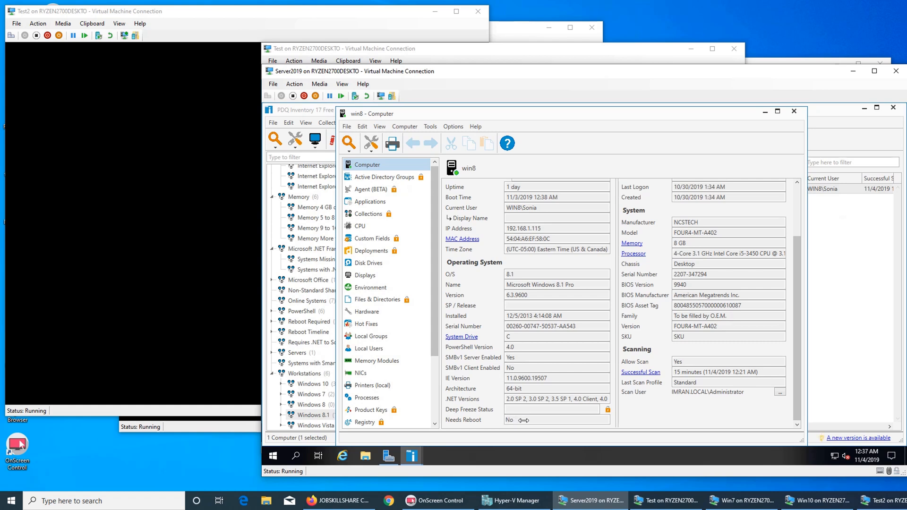
Step: Open win8's Applications list and scroll through programs like Chrome 78, Firefox 69 and iTunes 11
{"action": "left_click", "coordinate": [363, 178]}
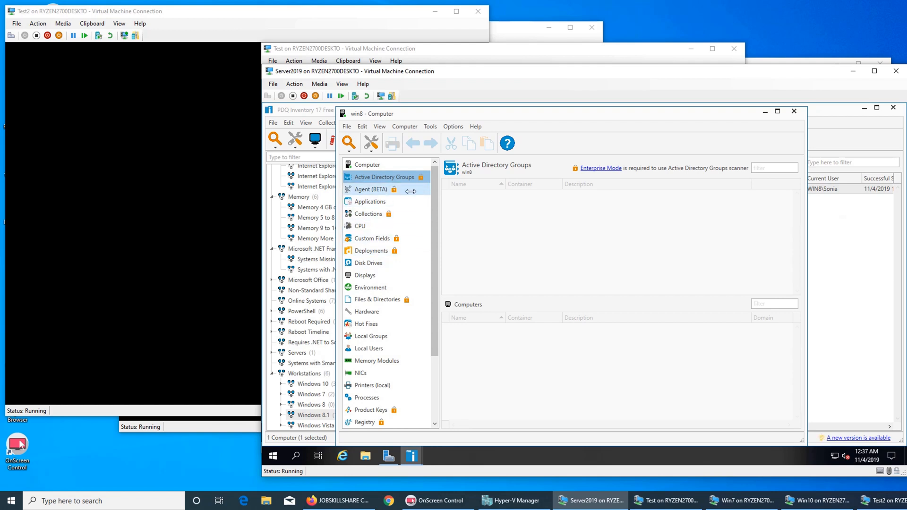
{"action": "left_click", "coordinate": [371, 202]}
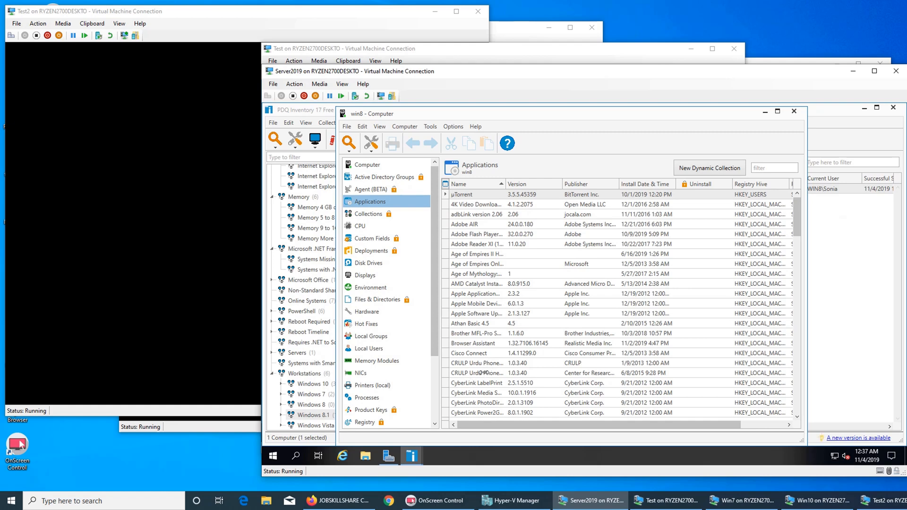
{"action": "scroll", "coordinate": [503, 369], "scroll_direction": "down", "scroll_amount": 1}
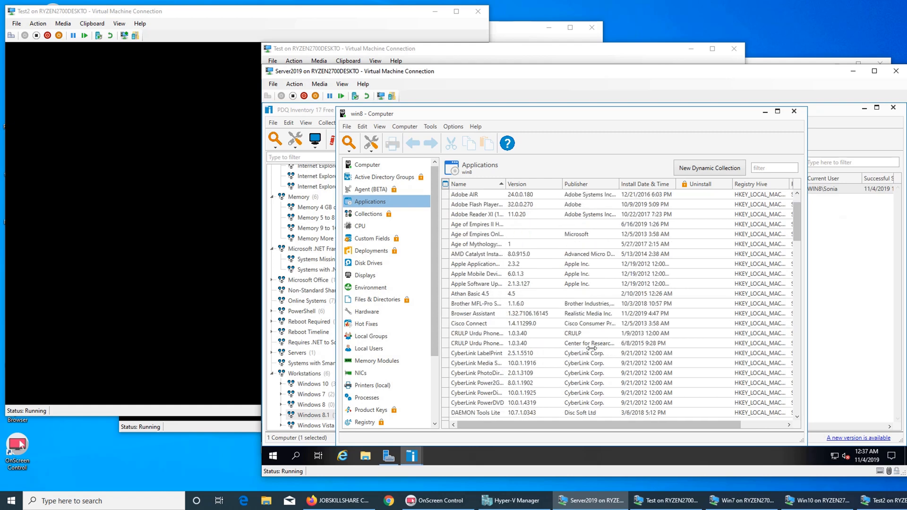
{"action": "left_click_drag", "start_coordinate": [797, 222], "coordinate": [798, 241]}
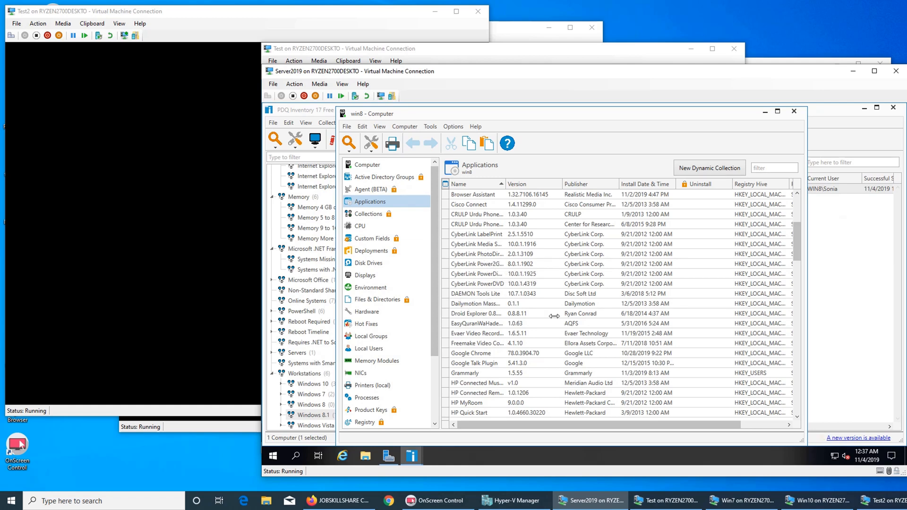
{"action": "scroll", "coordinate": [554, 317], "scroll_direction": "down", "scroll_amount": 2}
{"action": "scroll", "coordinate": [555, 316], "scroll_direction": "down", "scroll_amount": 4}
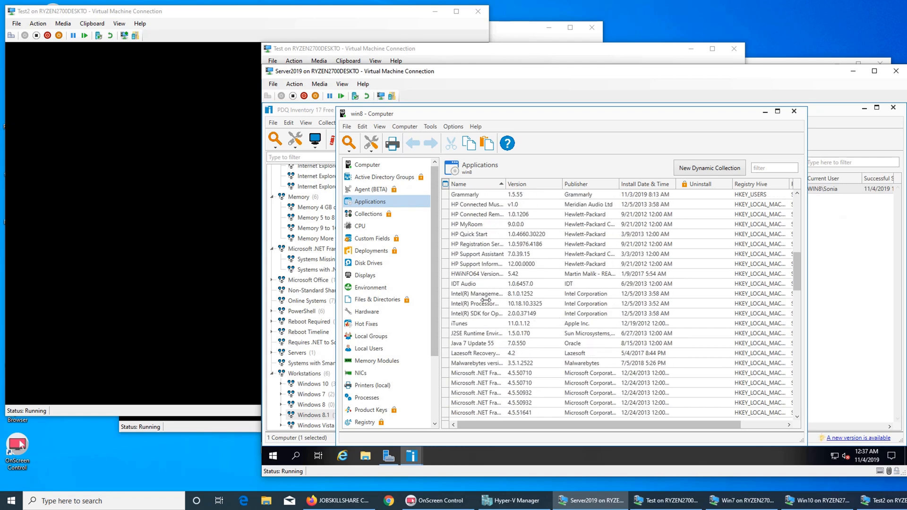
{"action": "scroll", "coordinate": [487, 300], "scroll_direction": "down", "scroll_amount": 9}
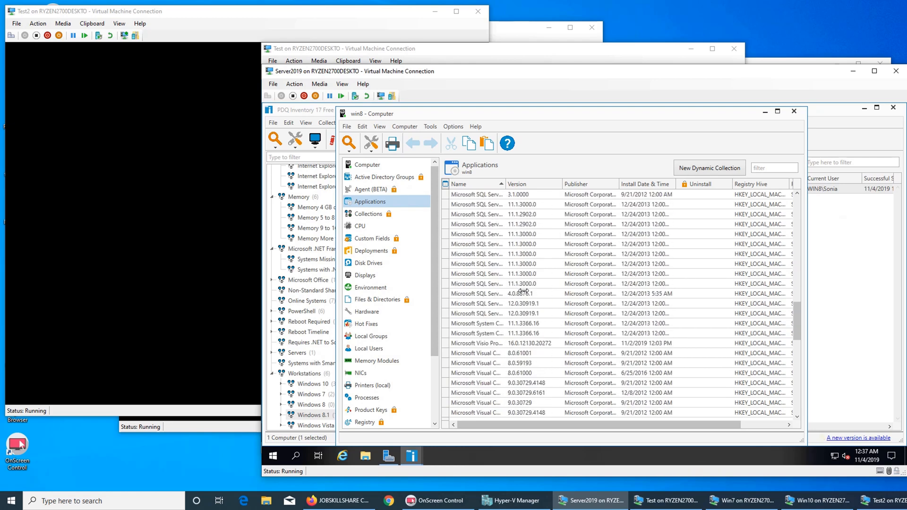
{"action": "scroll", "coordinate": [524, 291], "scroll_direction": "down", "scroll_amount": 8}
{"action": "right_click", "coordinate": [523, 300]}
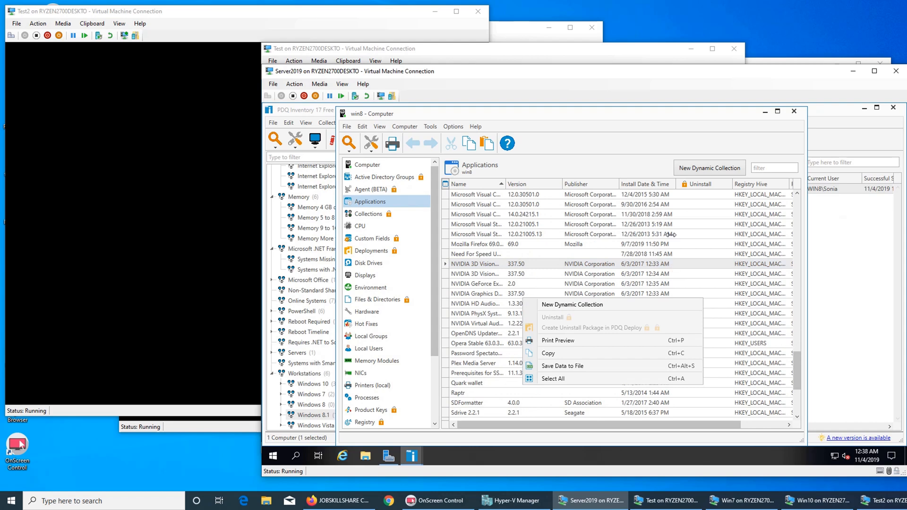
{"action": "left_click", "coordinate": [797, 355]}
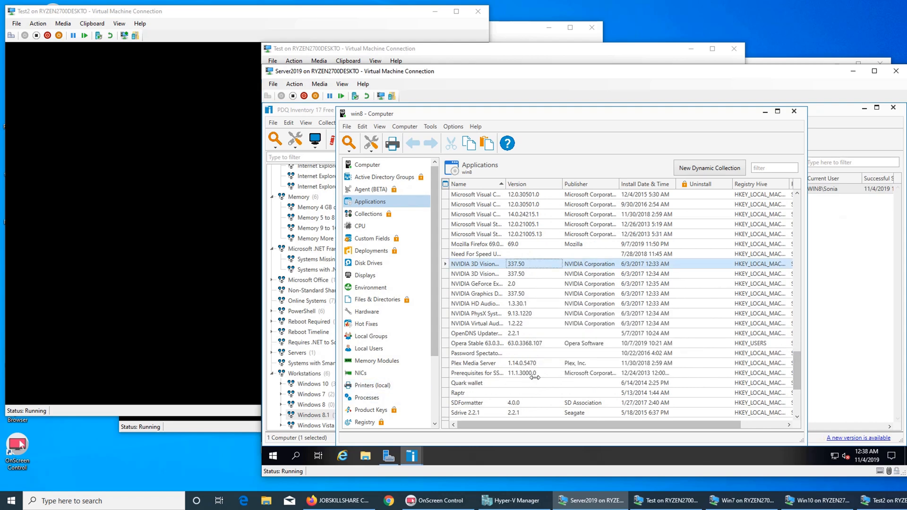
{"action": "scroll", "coordinate": [536, 379], "scroll_direction": "down", "scroll_amount": 1}
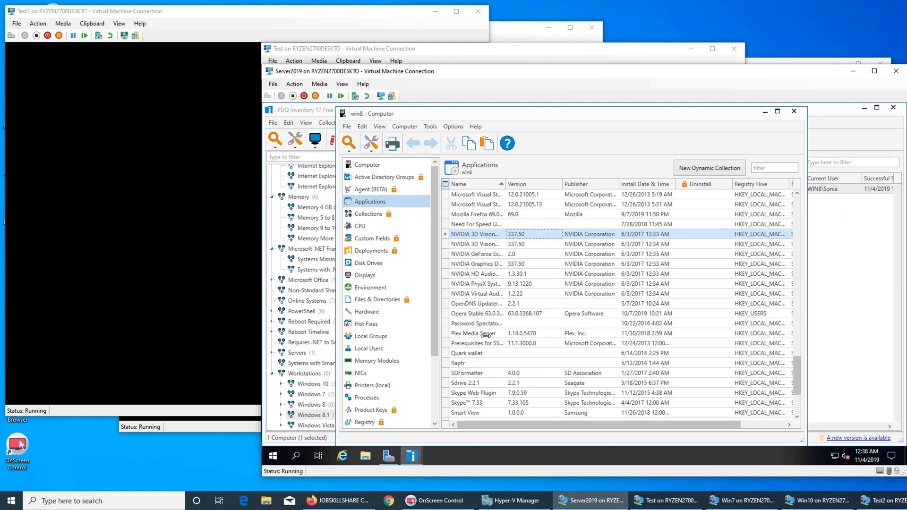
{"action": "scroll", "coordinate": [482, 339], "scroll_direction": "down", "scroll_amount": 4}
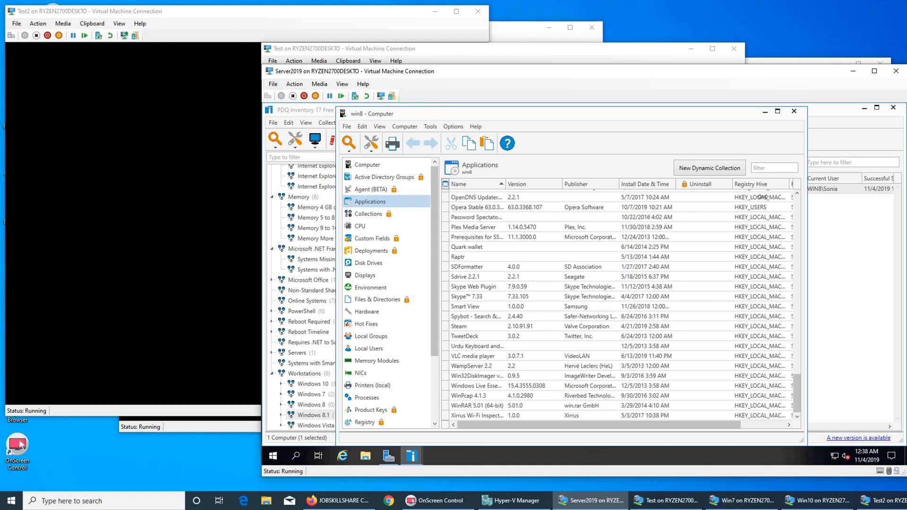
{"action": "left_click", "coordinate": [771, 167]}
{"action": "type", "text": "age og"}
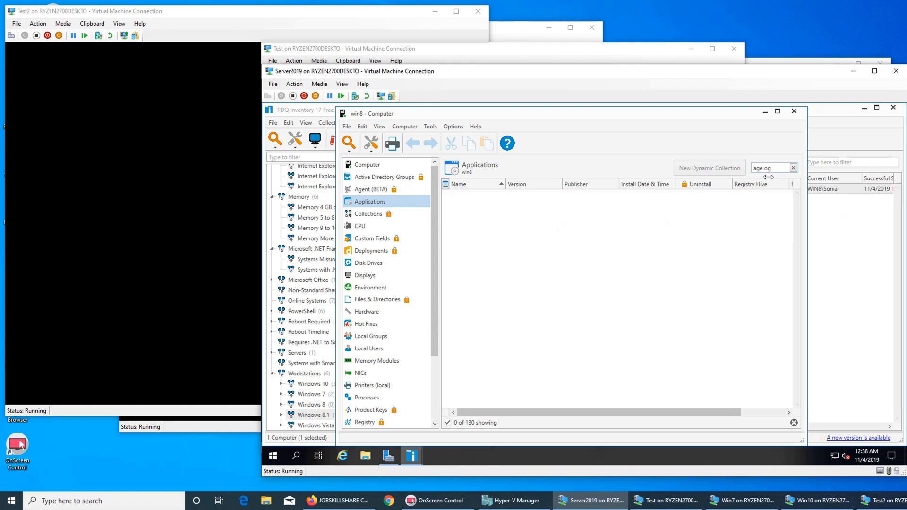
{"action": "key", "text": "BackSpace"}
{"action": "type", "text": "f"}
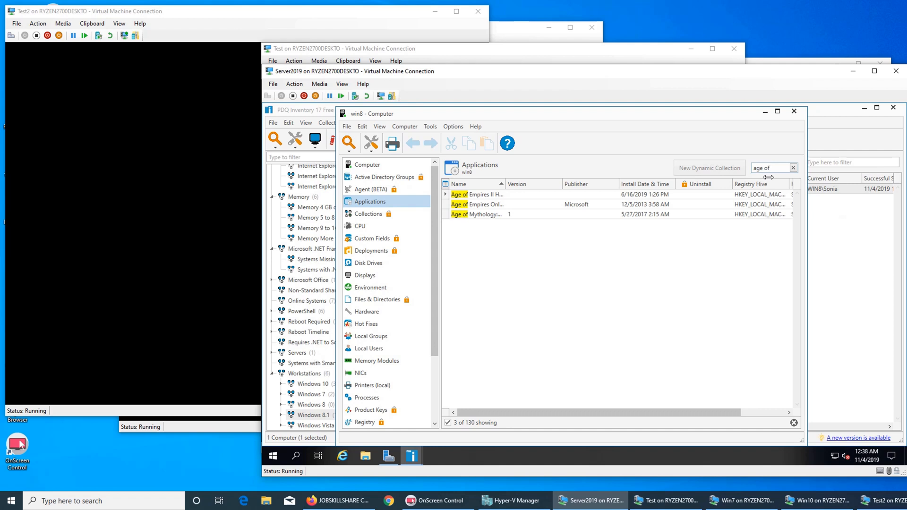
{"action": "left_click", "coordinate": [794, 167]}
Step: Step through win8's CPU, Disk Drives and Displays pages to its Environment variables
{"action": "left_click", "coordinate": [366, 229]}
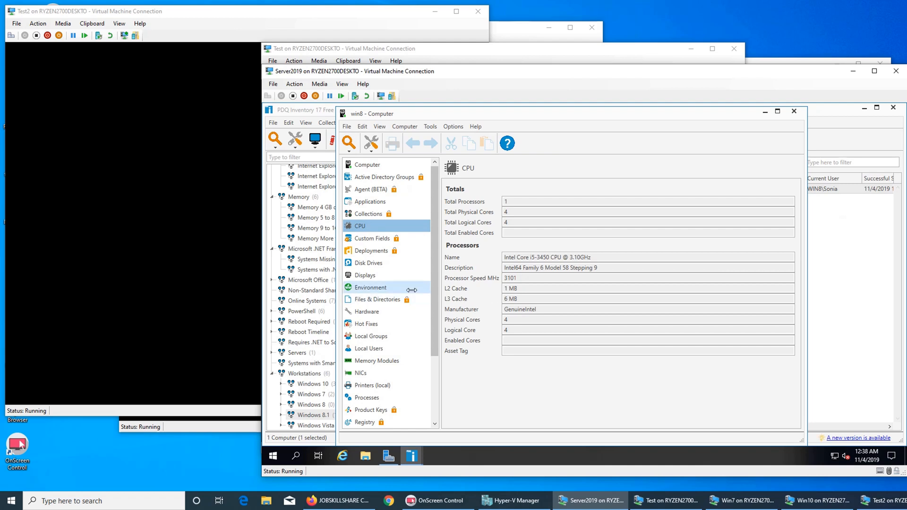
{"action": "left_click", "coordinate": [389, 263]}
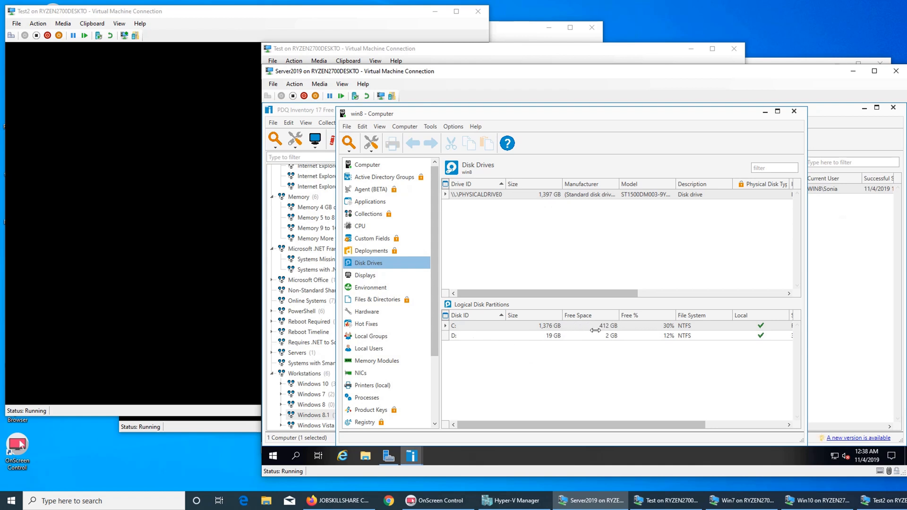
{"action": "left_click", "coordinate": [372, 279]}
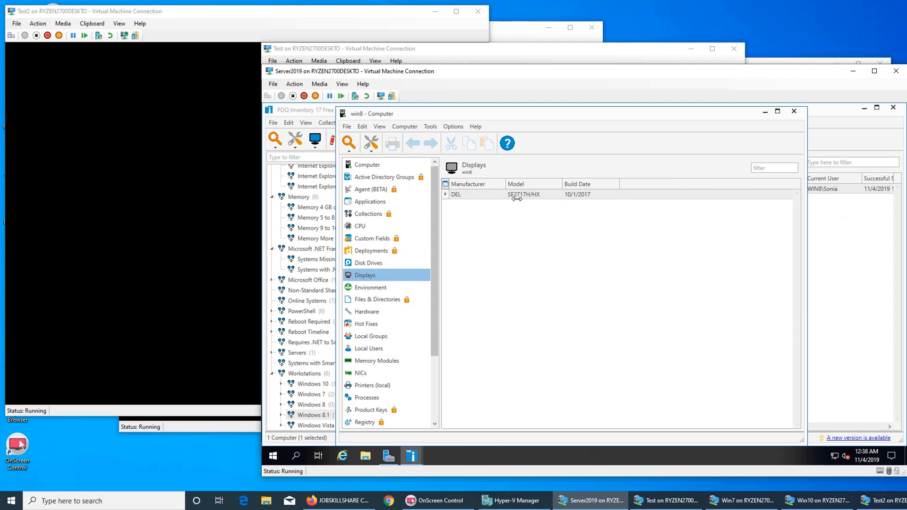
{"action": "left_click", "coordinate": [371, 288]}
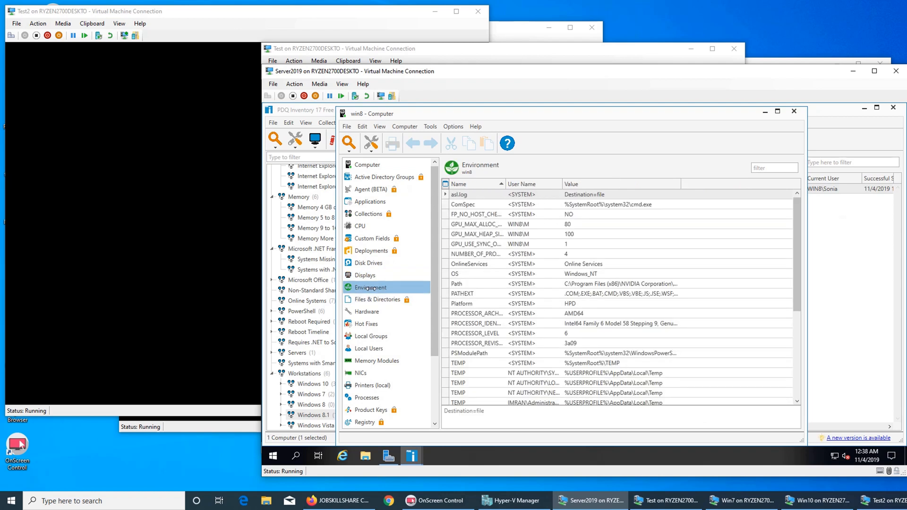
{"action": "scroll", "coordinate": [510, 283], "scroll_direction": "down", "scroll_amount": 5}
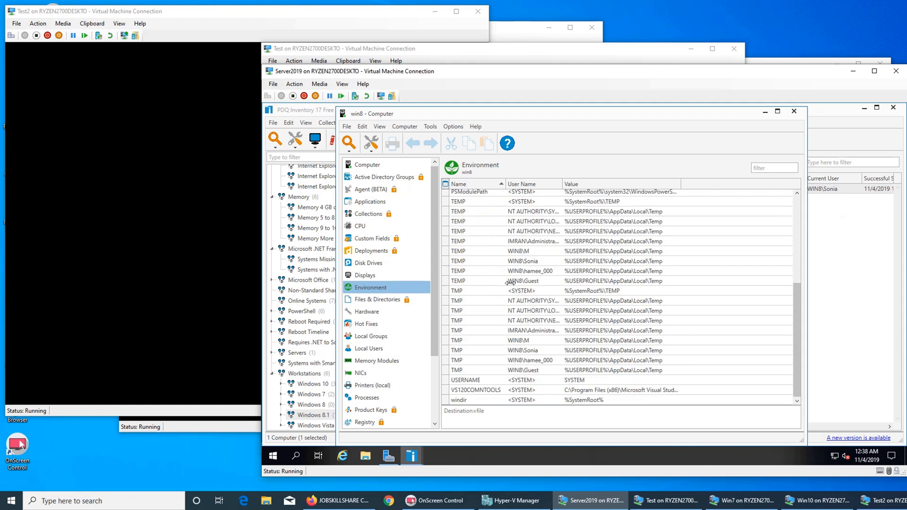
Step: Show win8's Hardware devices and scroll through them, including the NVIDIA GeForce 210 and DELL monitor
{"action": "left_click", "coordinate": [365, 312]}
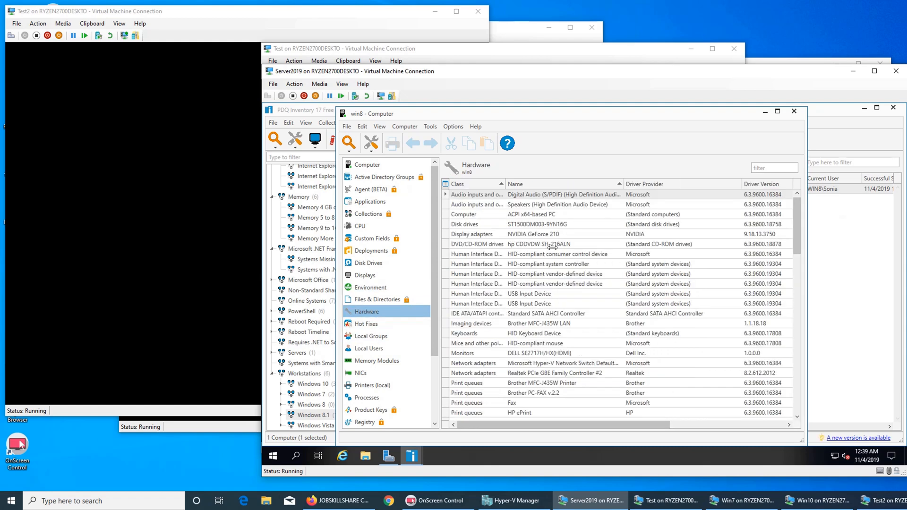
{"action": "scroll", "coordinate": [552, 247], "scroll_direction": "down", "scroll_amount": 12}
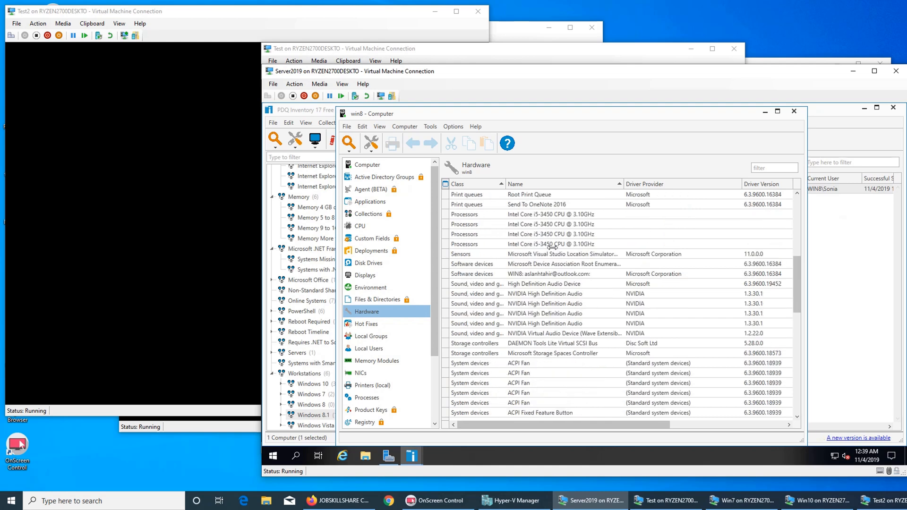
{"action": "scroll", "coordinate": [554, 252], "scroll_direction": "down", "scroll_amount": 7}
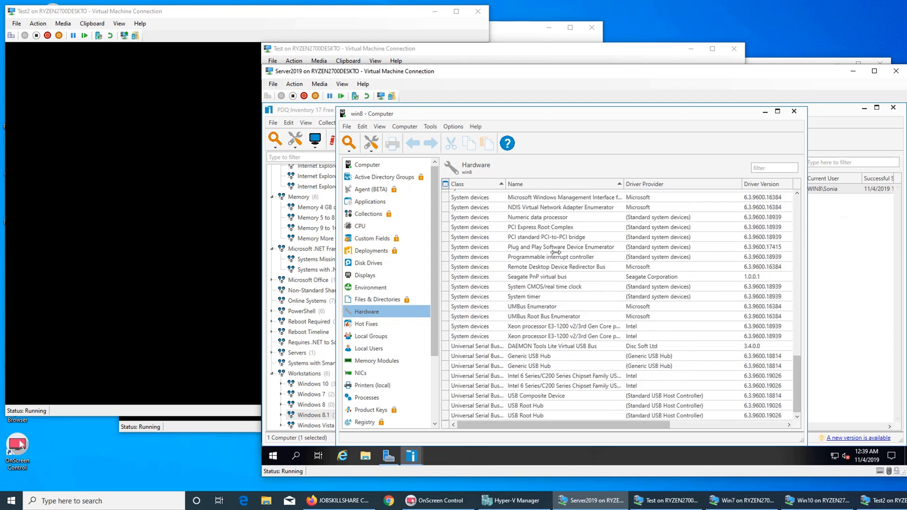
{"action": "scroll", "coordinate": [556, 253], "scroll_direction": "up", "scroll_amount": 15}
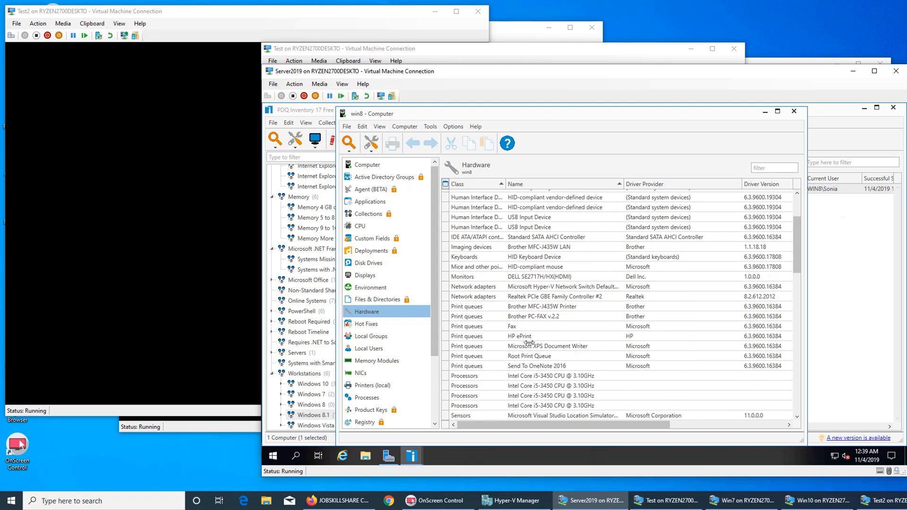
{"action": "scroll", "coordinate": [529, 343], "scroll_direction": "up", "scroll_amount": 3}
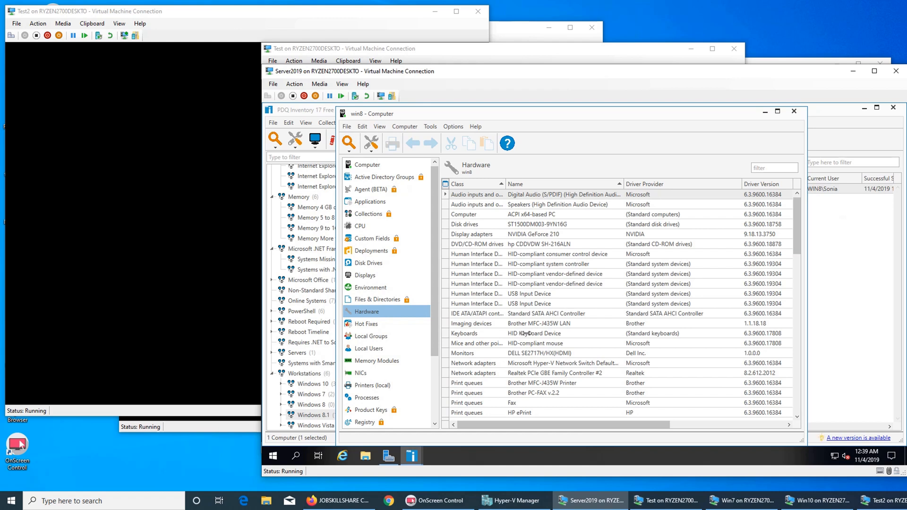
{"action": "scroll", "coordinate": [526, 334], "scroll_direction": "down", "scroll_amount": 4}
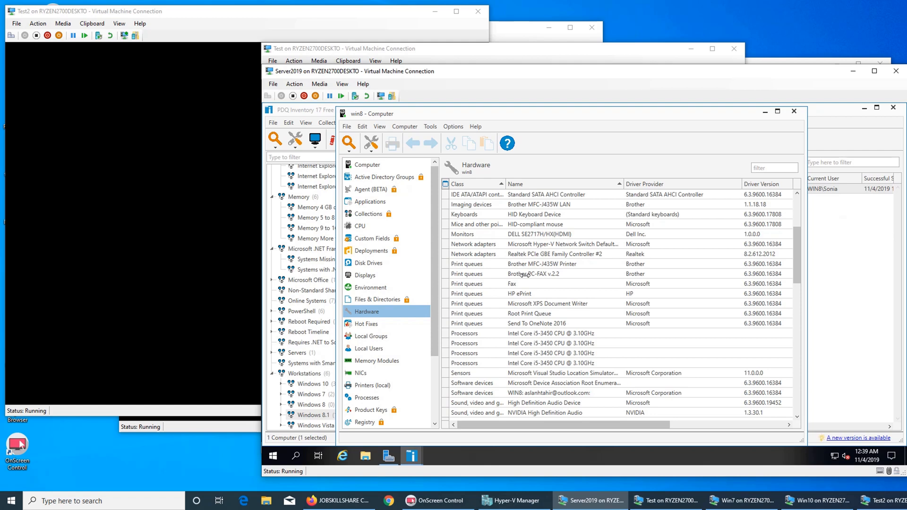
{"action": "scroll", "coordinate": [525, 274], "scroll_direction": "down", "scroll_amount": 5}
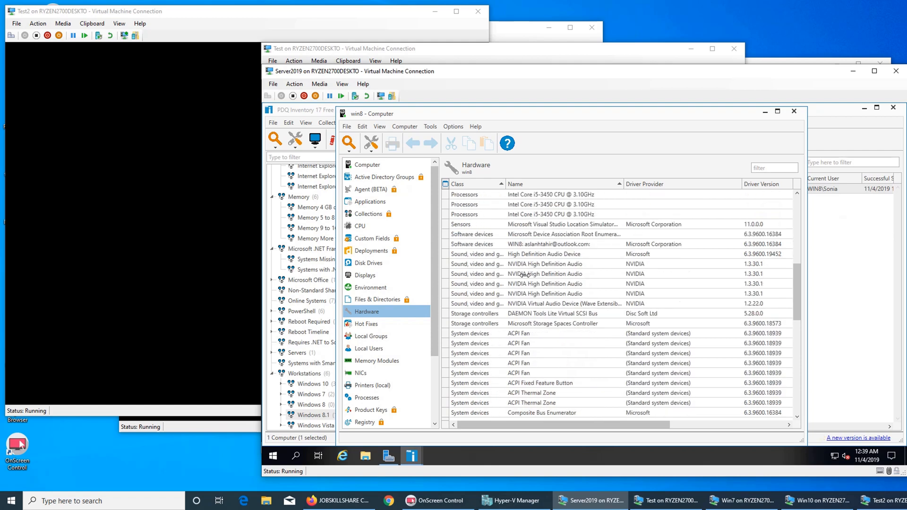
{"action": "scroll", "coordinate": [525, 274], "scroll_direction": "down", "scroll_amount": 9}
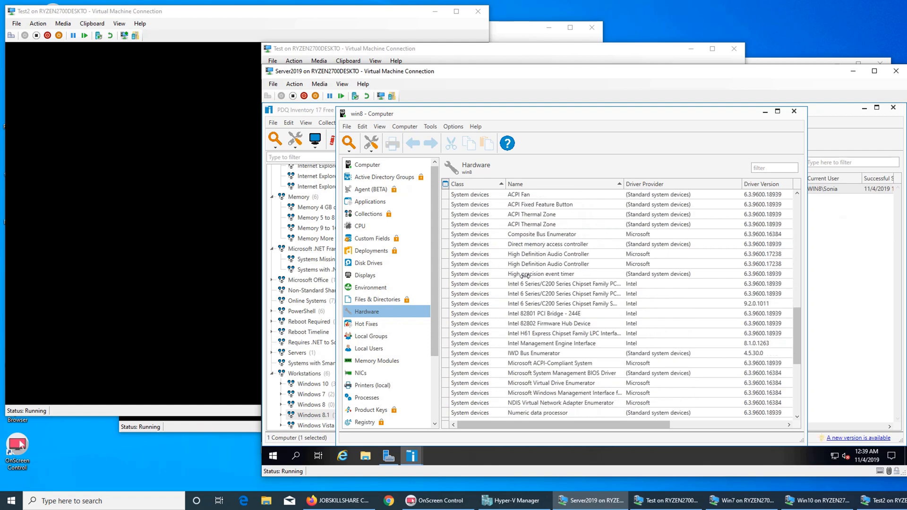
Step: Look through win8's Hot Fixes, Local Groups, Local Users and Memory, ending on its NICs
{"action": "left_click", "coordinate": [375, 326]}
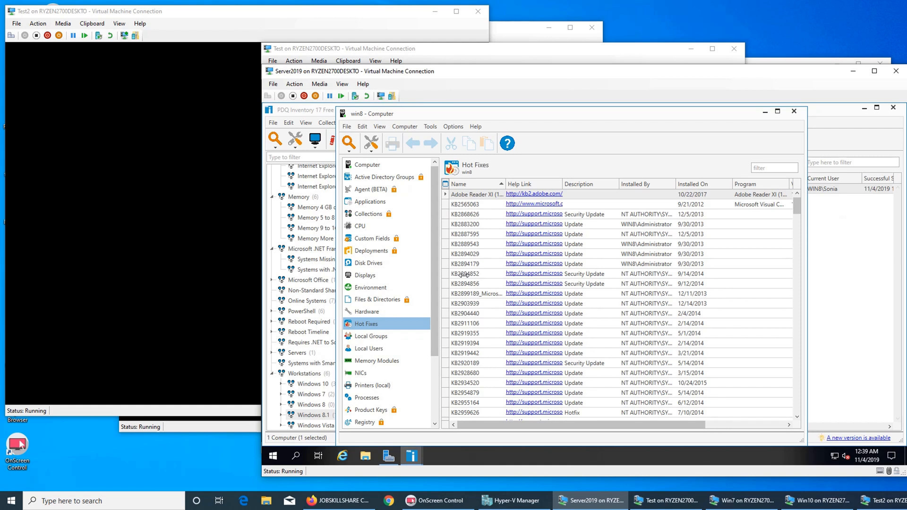
{"action": "left_click", "coordinate": [371, 336]}
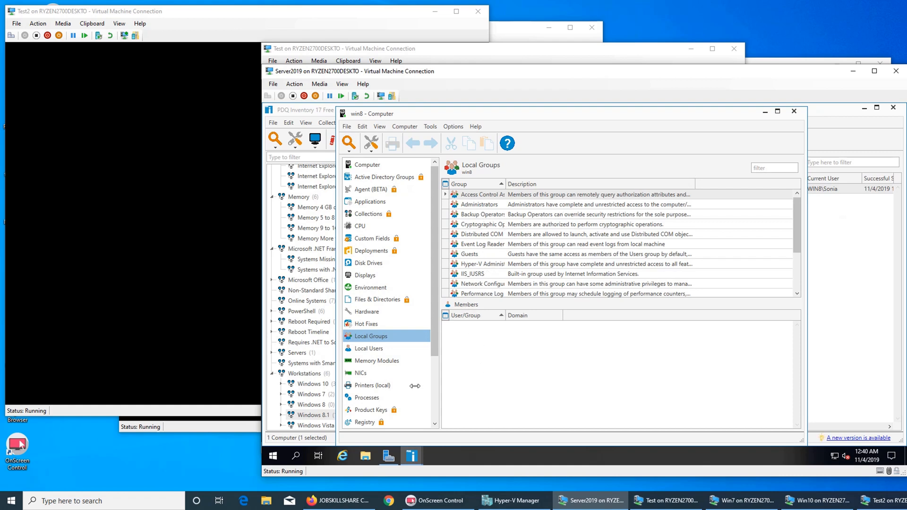
{"action": "left_click", "coordinate": [362, 349]}
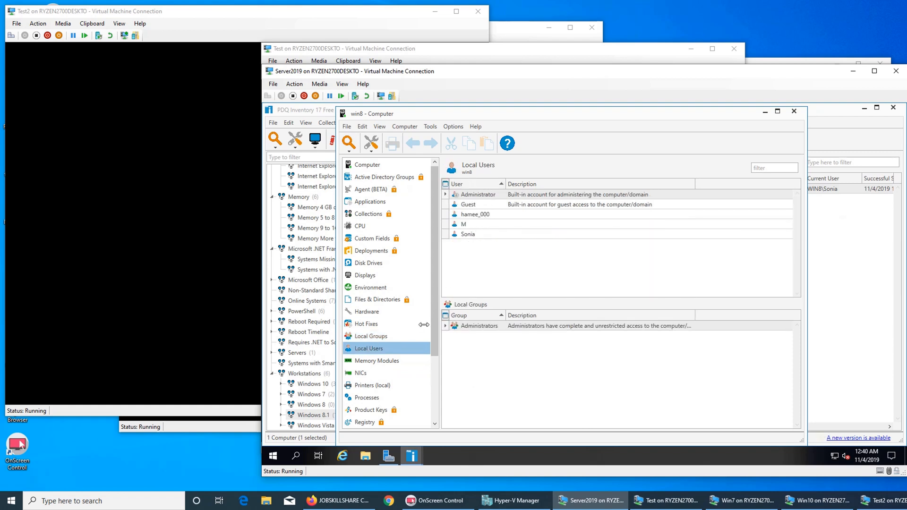
{"action": "left_click", "coordinate": [378, 361]}
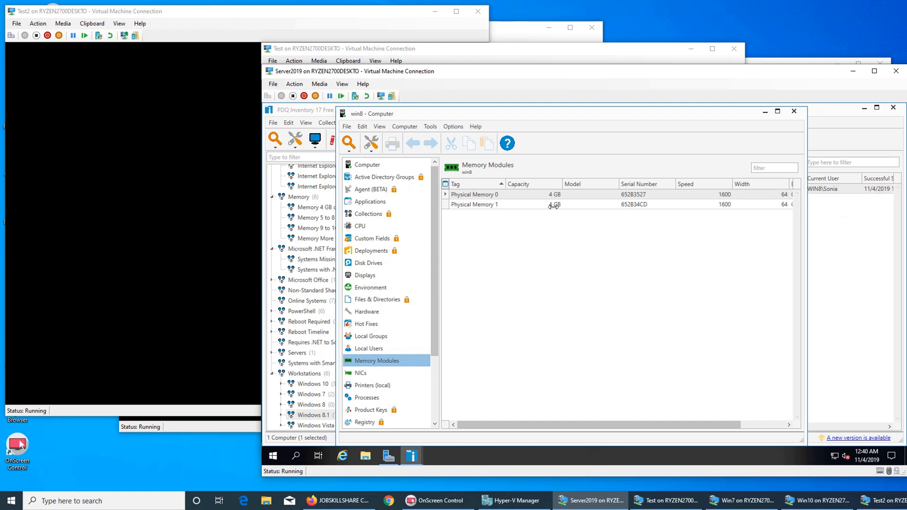
{"action": "left_click", "coordinate": [363, 374]}
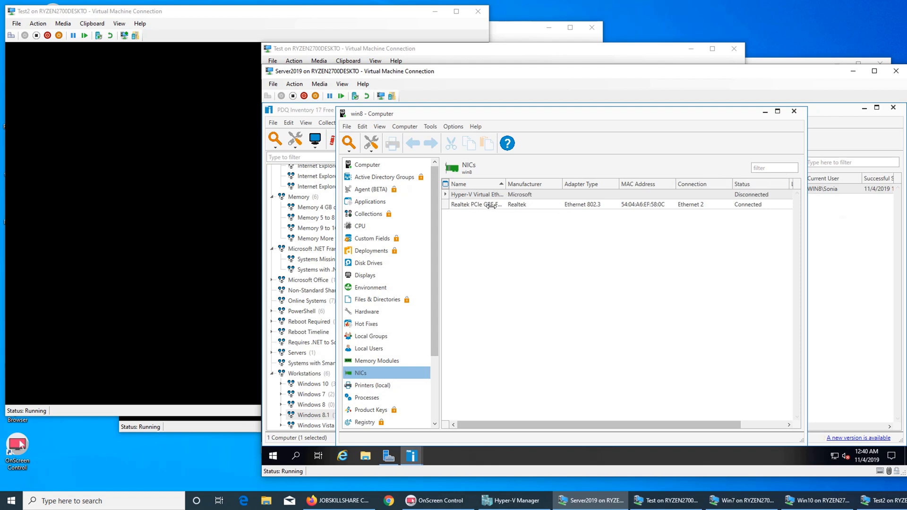
Step: Sort network adapters by Manufacturer, autofit the Name column, then view win8's local printers
{"action": "left_click", "coordinate": [508, 183]}
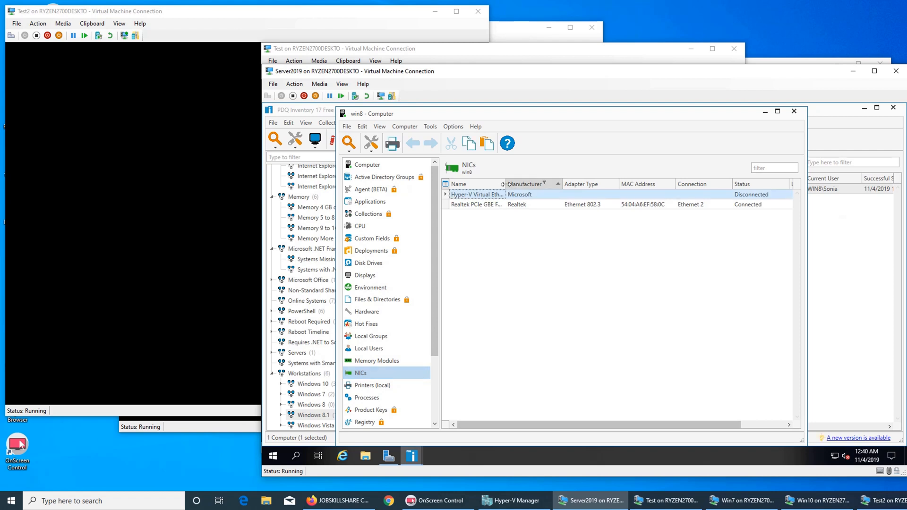
{"action": "double_click", "coordinate": [505, 184]}
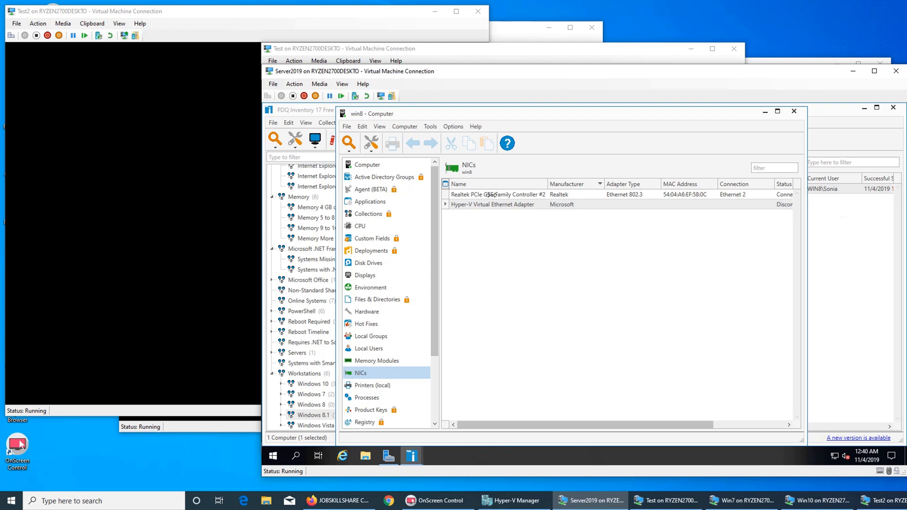
{"action": "left_click", "coordinate": [375, 384]}
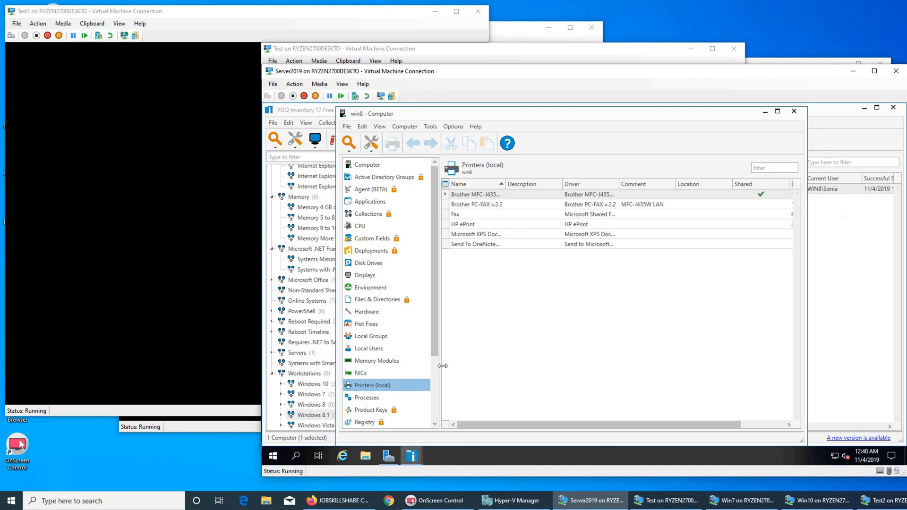
Step: Browse win8's Processes, Scans and Services, ending on its Shares list (ADMIN$, C$, IPC$, print$)
{"action": "scroll", "coordinate": [418, 388], "scroll_direction": "down", "scroll_amount": 2}
{"action": "scroll", "coordinate": [418, 389], "scroll_direction": "down", "scroll_amount": 1}
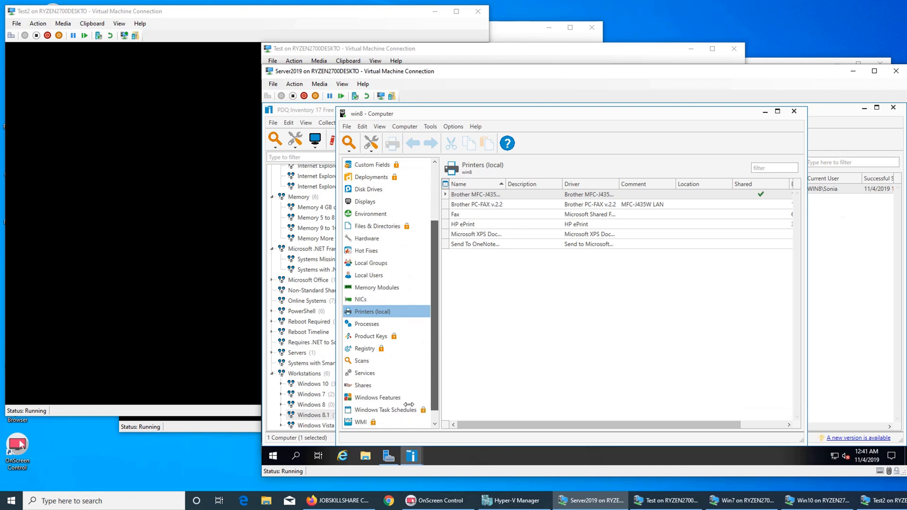
{"action": "left_click", "coordinate": [373, 324]}
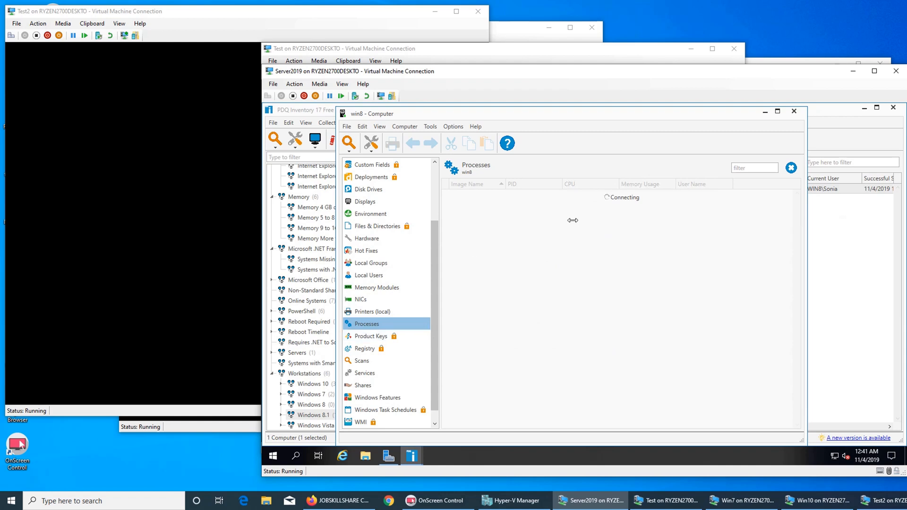
{"action": "left_click", "coordinate": [373, 362]}
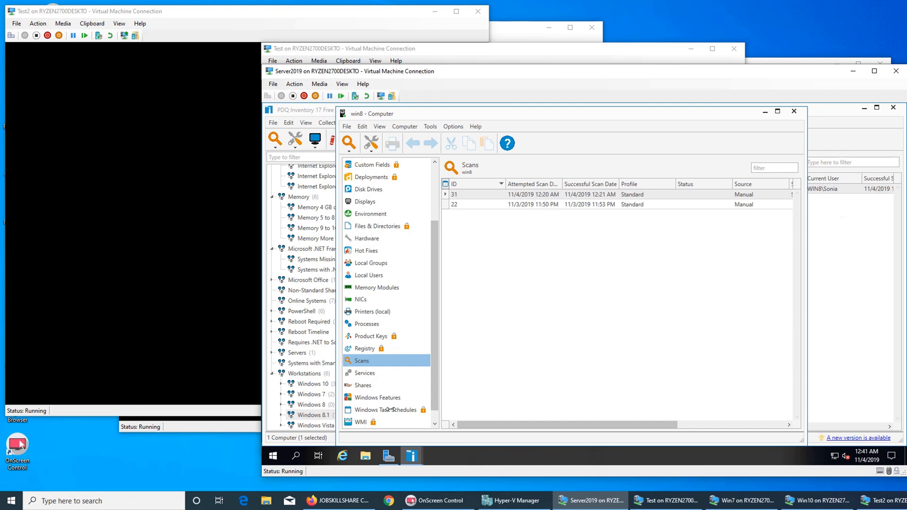
{"action": "left_click", "coordinate": [379, 374]}
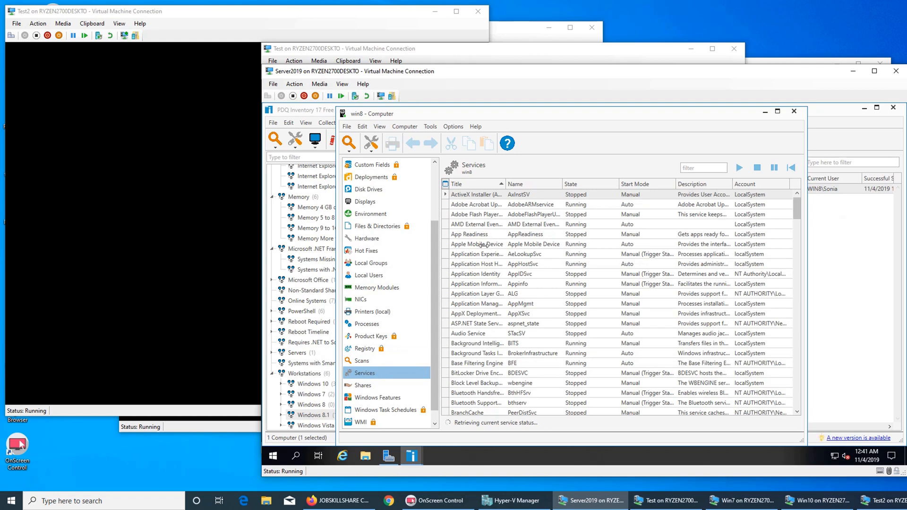
{"action": "scroll", "coordinate": [480, 245], "scroll_direction": "down", "scroll_amount": 3}
{"action": "left_click", "coordinate": [364, 387]}
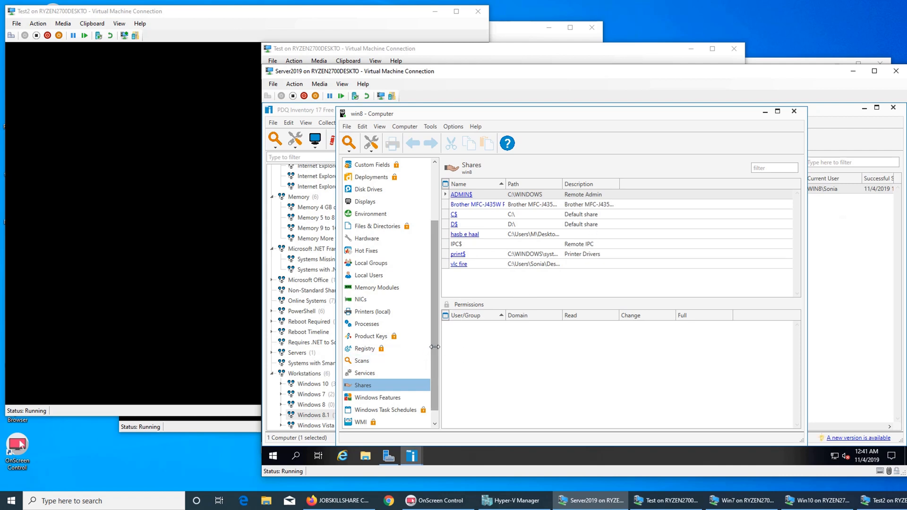
Step: Scroll through win8's Windows Features list, then close the win8 computer window
{"action": "scroll", "coordinate": [435, 347], "scroll_direction": "down", "scroll_amount": 1}
{"action": "left_click", "coordinate": [375, 385]}
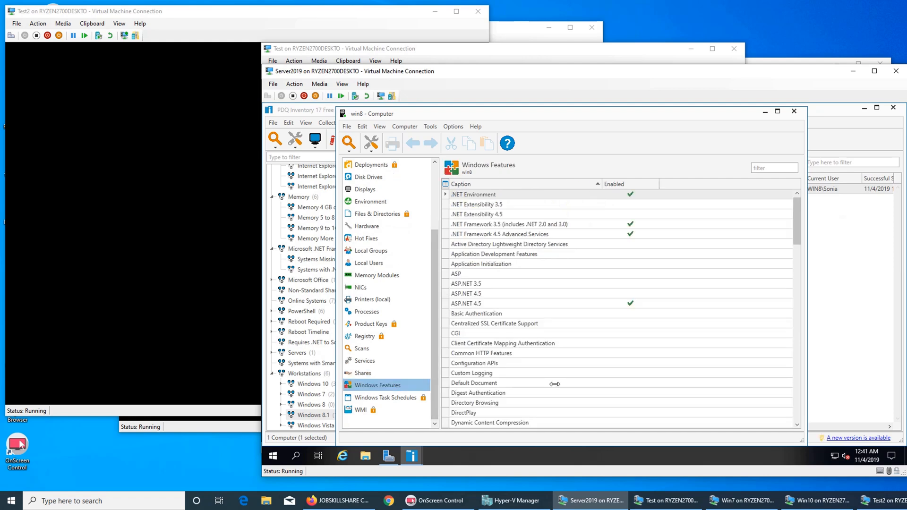
{"action": "scroll", "coordinate": [525, 296], "scroll_direction": "down", "scroll_amount": 6}
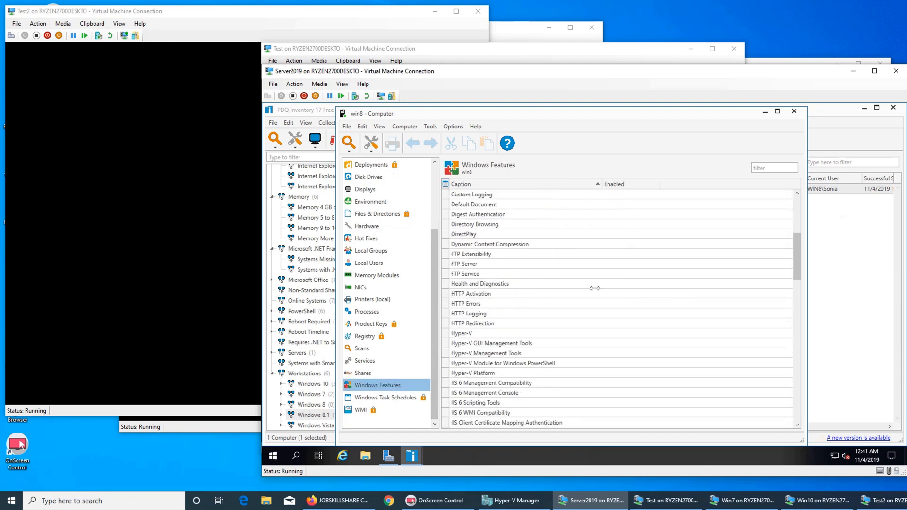
{"action": "scroll", "coordinate": [595, 288], "scroll_direction": "down", "scroll_amount": 5}
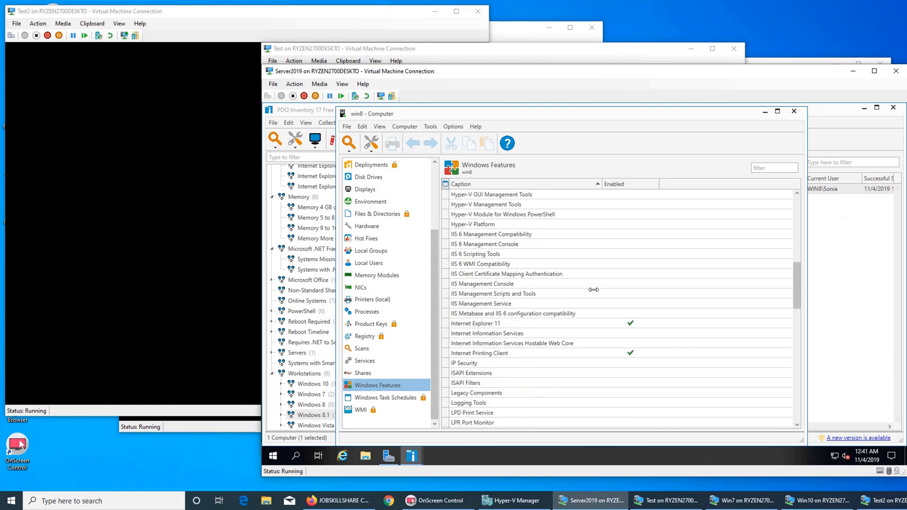
{"action": "scroll", "coordinate": [593, 290], "scroll_direction": "down", "scroll_amount": 13}
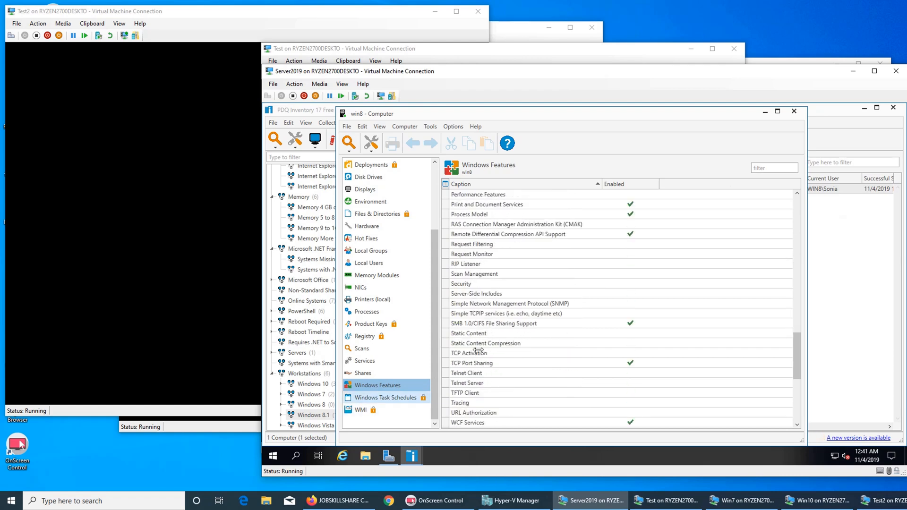
{"action": "left_click", "coordinate": [795, 111]}
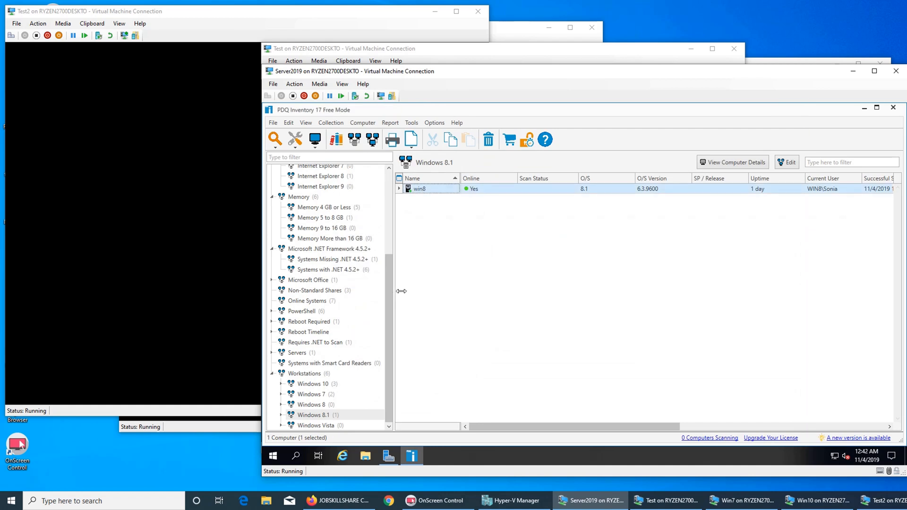
{"action": "left_click_drag", "start_coordinate": [388, 300], "coordinate": [395, 188]}
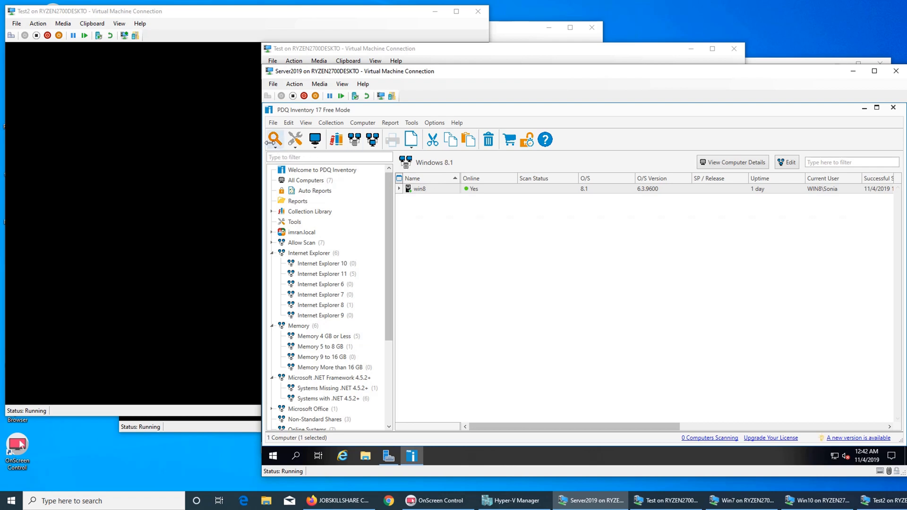
Step: Filter the Allow Scan computer list for firefox, then clear the filter
{"action": "left_click", "coordinate": [289, 242]}
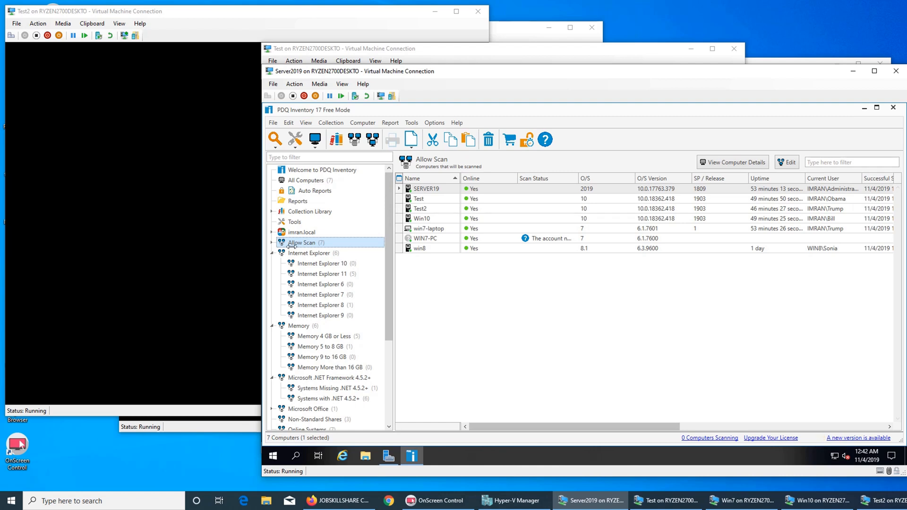
{"action": "left_click", "coordinate": [862, 163]}
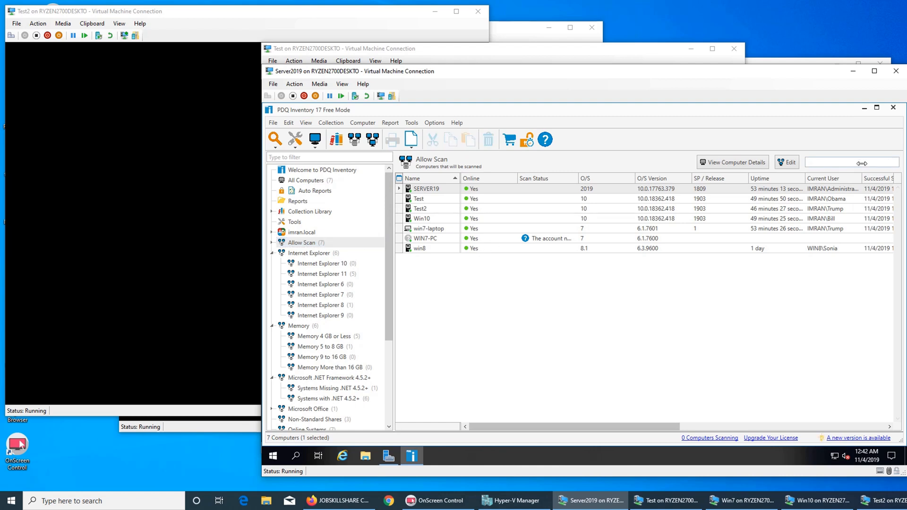
{"action": "type", "text": "t"}
{"action": "type", "text": "irefox"}
{"action": "key", "text": "Return"}
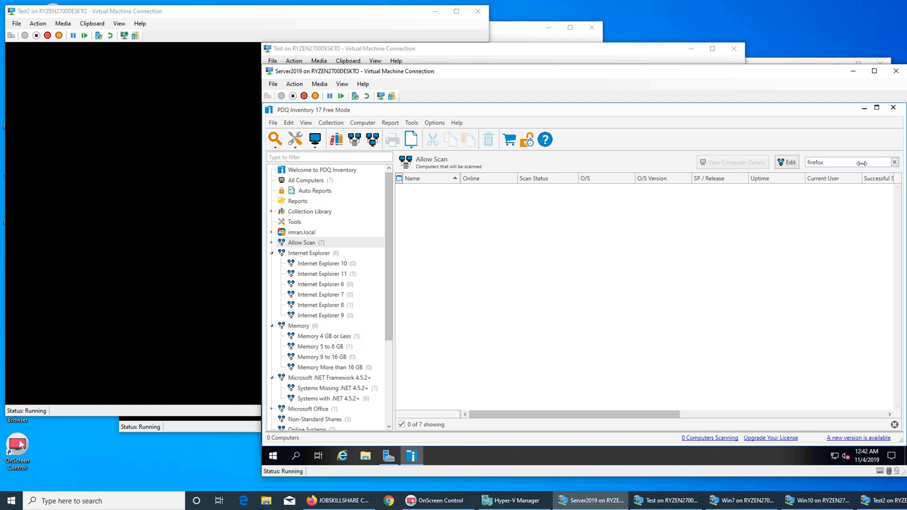
{"action": "left_click", "coordinate": [894, 163]}
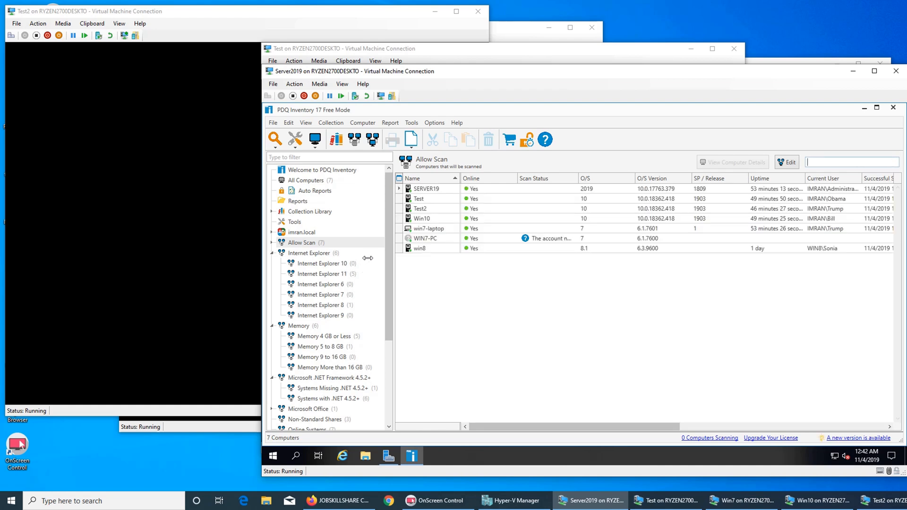
Step: Show Allow Scan's Run Report submenu, dismiss it, and reselect the Allow Scan collection
{"action": "right_click", "coordinate": [303, 242]}
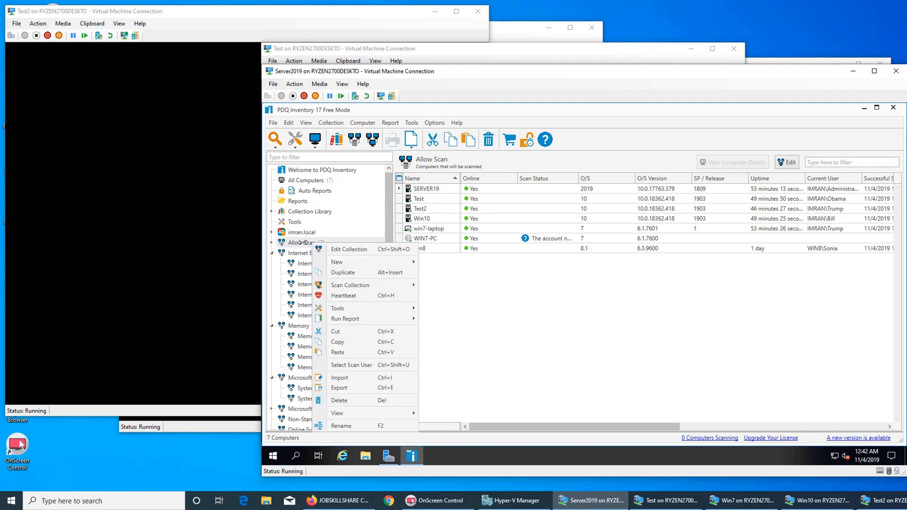
{"action": "mouse_move", "coordinate": [362, 319]}
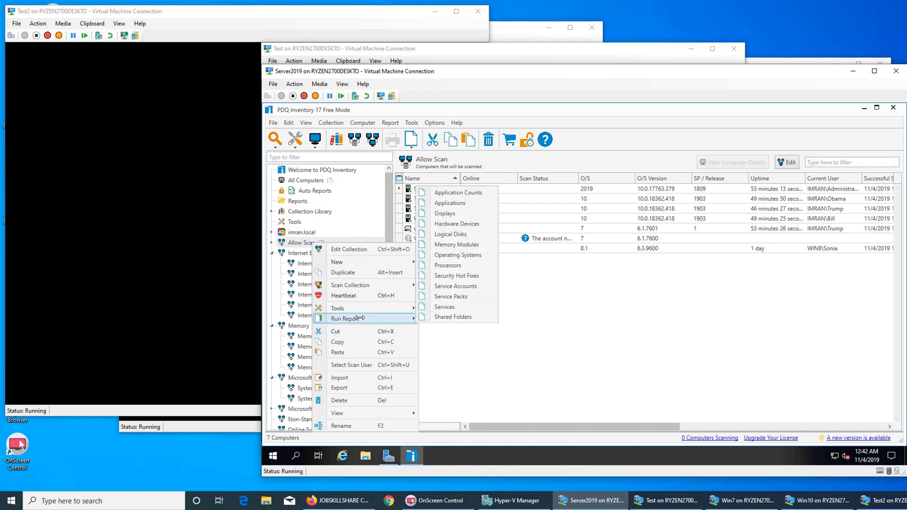
{"action": "left_click", "coordinate": [452, 352]}
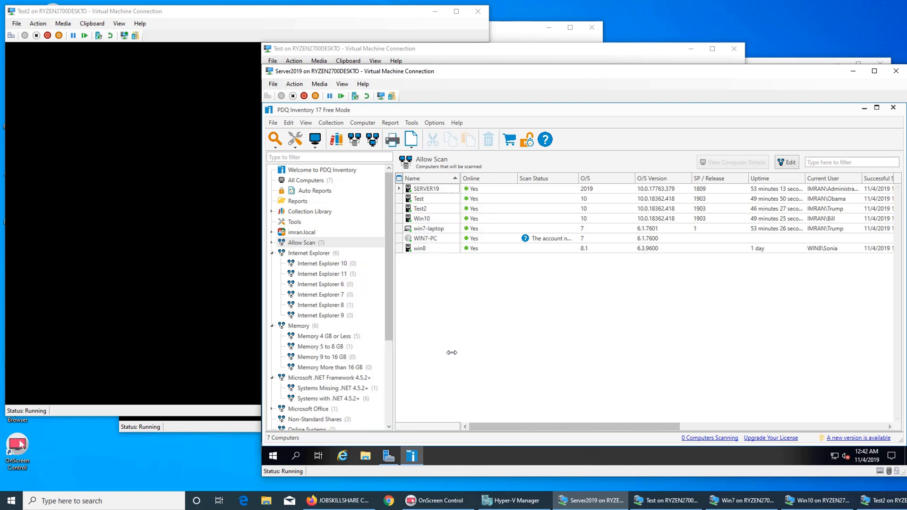
{"action": "left_click", "coordinate": [386, 323]}
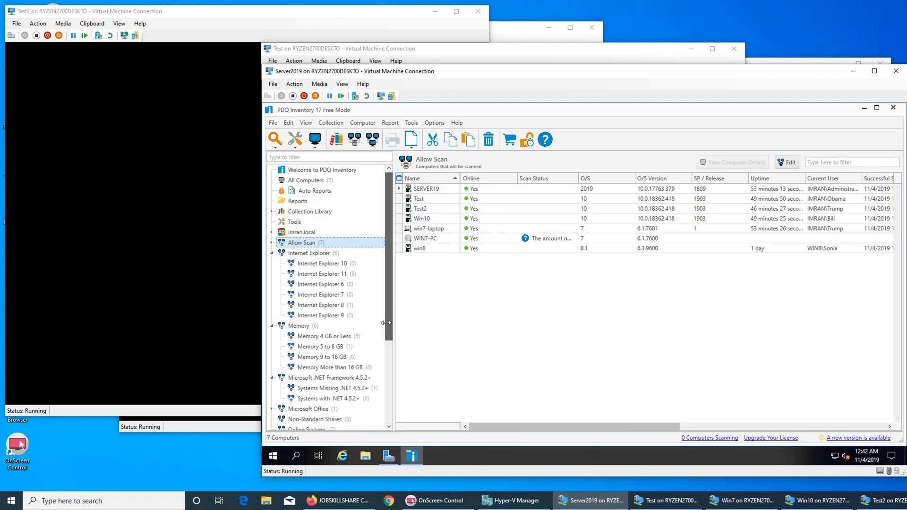
{"action": "mouse_move", "coordinate": [386, 323]}
{"action": "left_mouse_down"}
{"action": "mouse_move", "coordinate": [385, 411]}
{"action": "mouse_move", "coordinate": [390, 318]}
{"action": "left_mouse_up"}
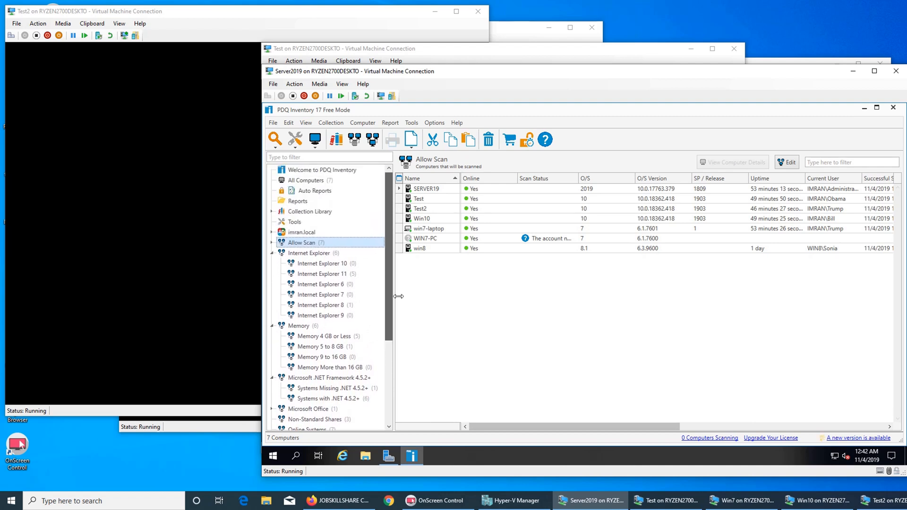
Step: Run the Applications report from the Reports list
{"action": "left_click", "coordinate": [297, 201]}
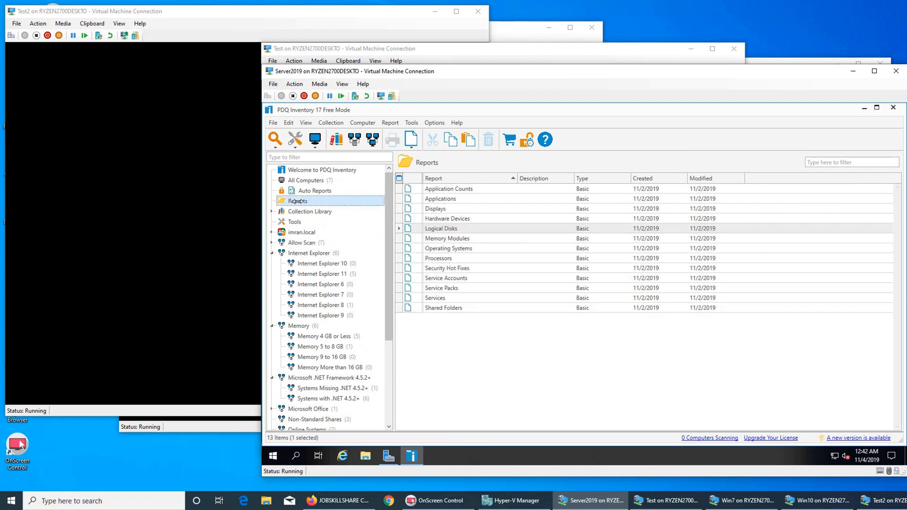
{"action": "left_click", "coordinate": [451, 196]}
{"action": "double_click", "coordinate": [452, 195]}
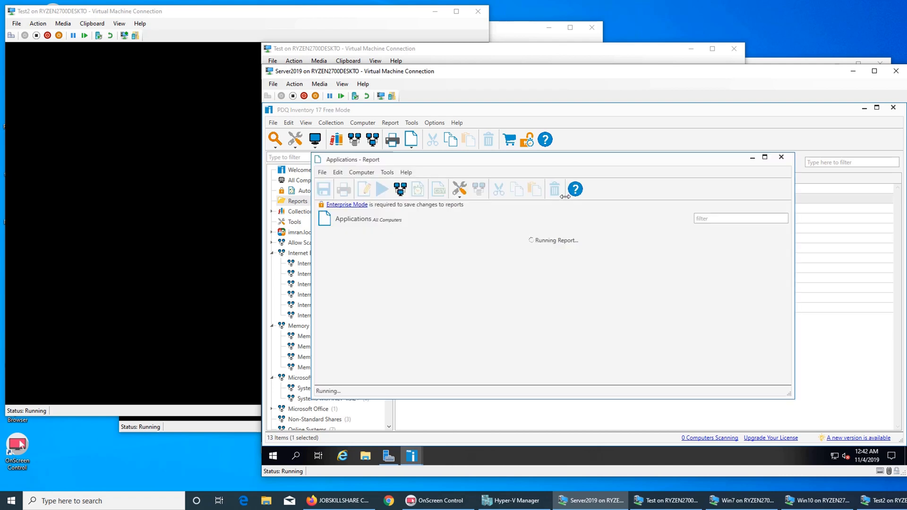
Step: Filter the Applications report by 'age of' (3 of 160 rows), then close the report window
{"action": "type", "text": "firefox"}
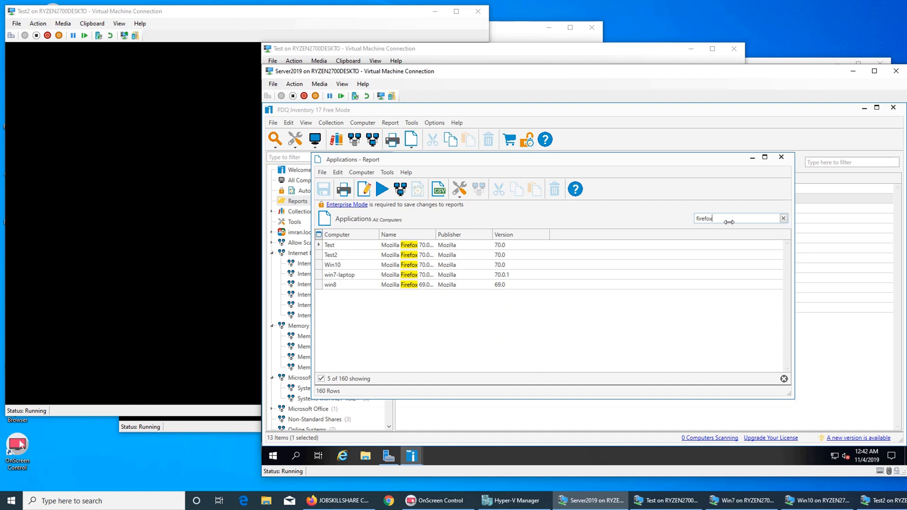
{"action": "double_click", "coordinate": [730, 216]}
{"action": "type", "text": "age"}
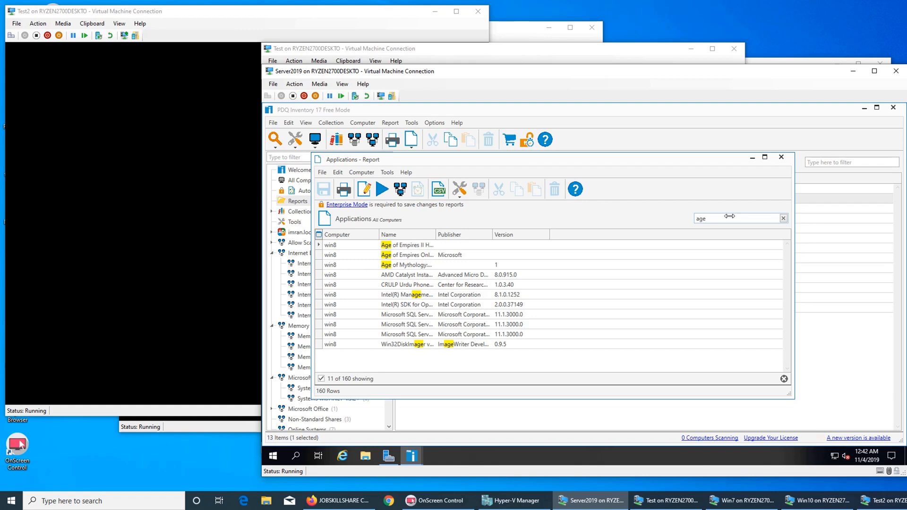
{"action": "type", "text": " of"}
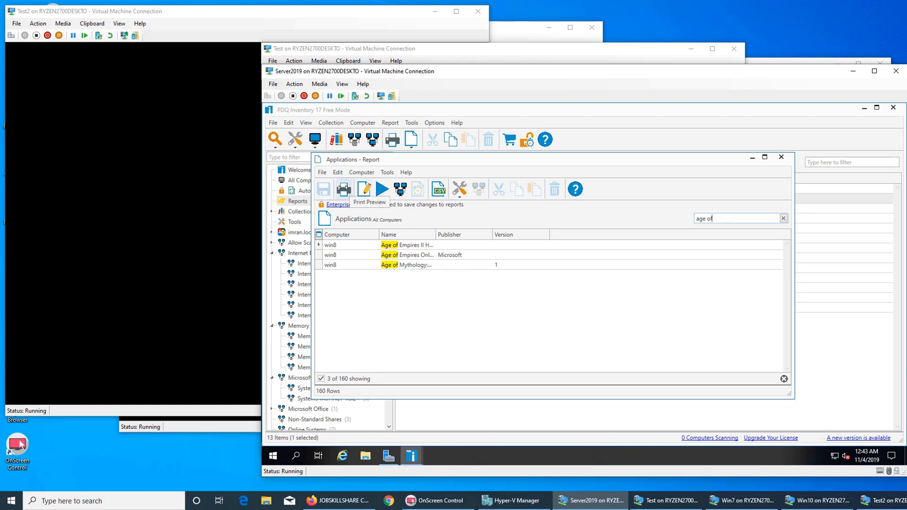
{"action": "left_click", "coordinate": [321, 172]}
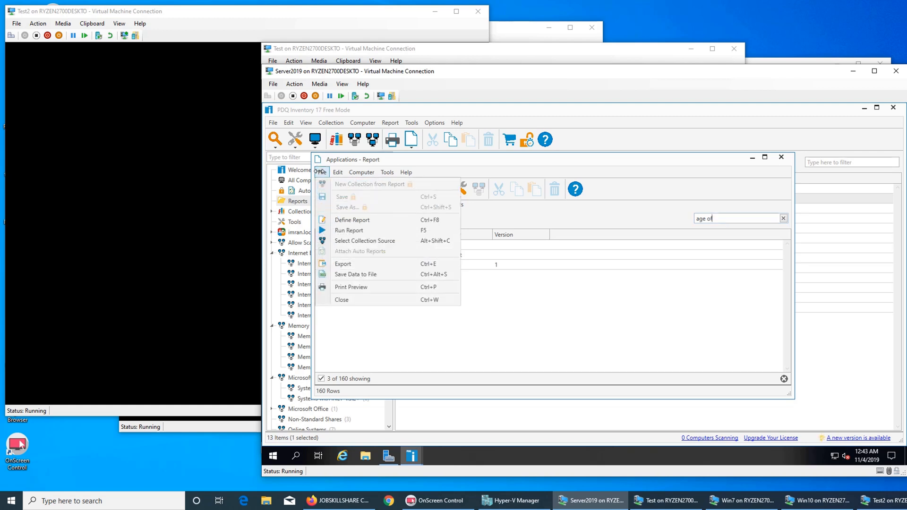
{"action": "left_click", "coordinate": [710, 289]}
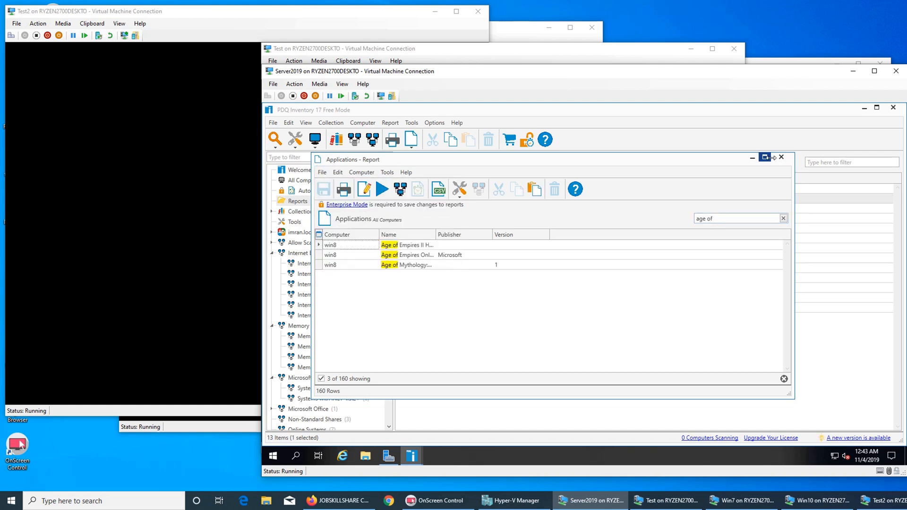
{"action": "left_click", "coordinate": [779, 158]}
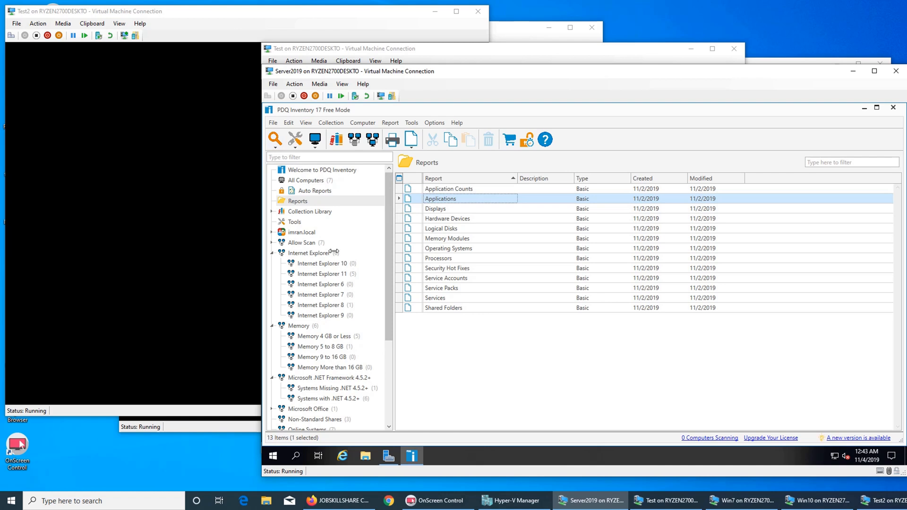
Step: Select all seven Allow Scan computers with Ctrl+A and queue a Standard scan
{"action": "left_click", "coordinate": [298, 243]}
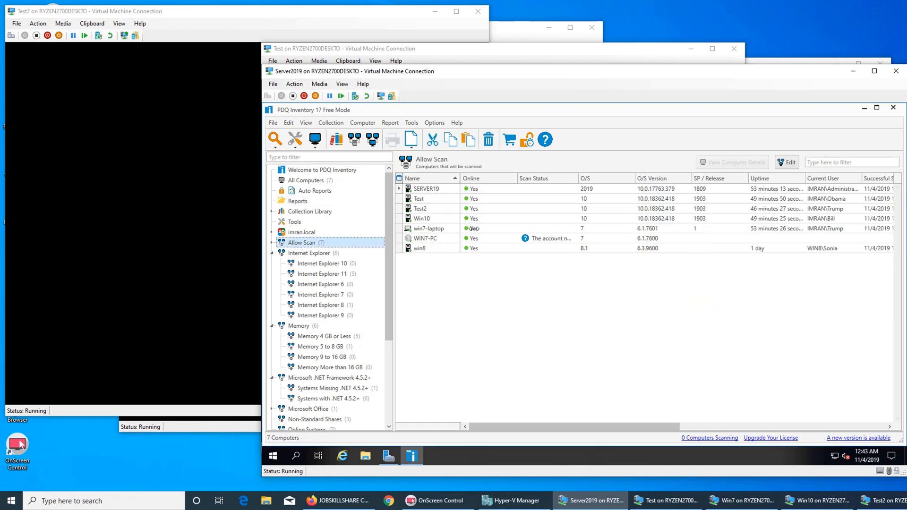
{"action": "left_click", "coordinate": [473, 248]}
{"action": "left_click", "coordinate": [481, 240]}
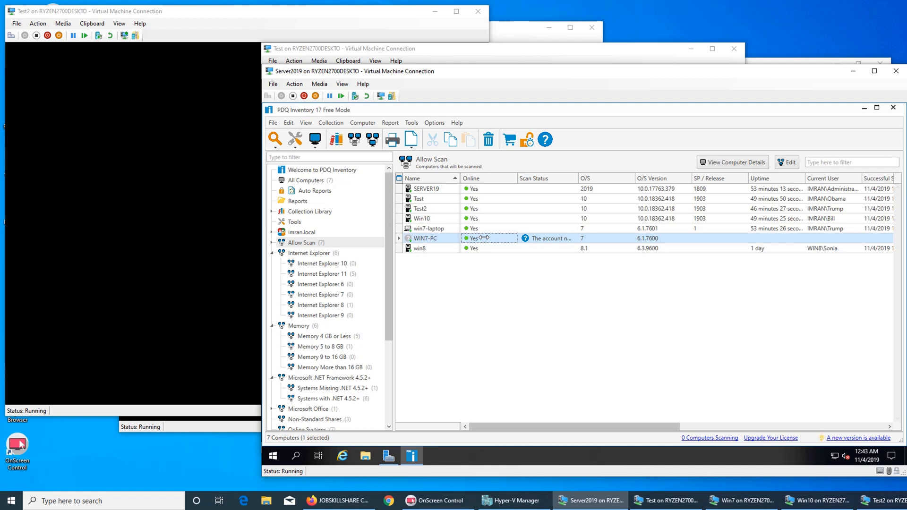
{"action": "key", "text": "ctrl+a"}
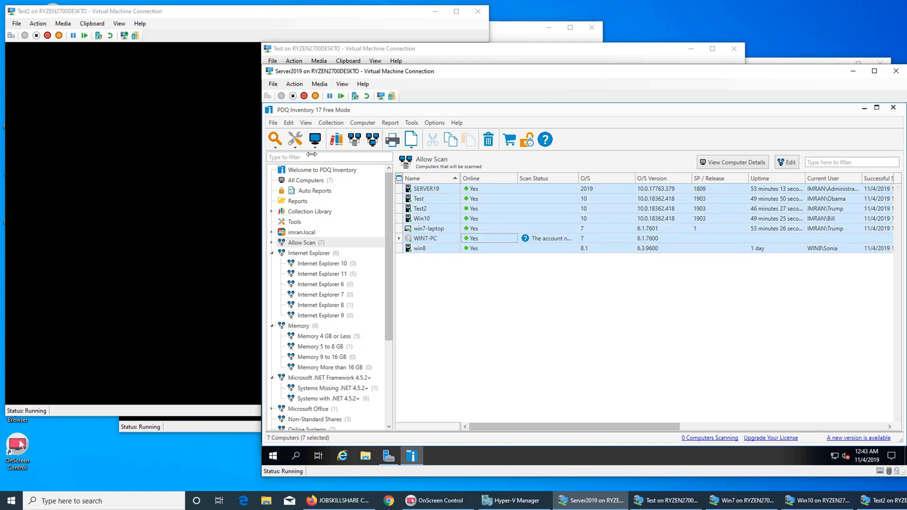
{"action": "left_click", "coordinate": [275, 144]}
{"action": "left_click", "coordinate": [337, 158]}
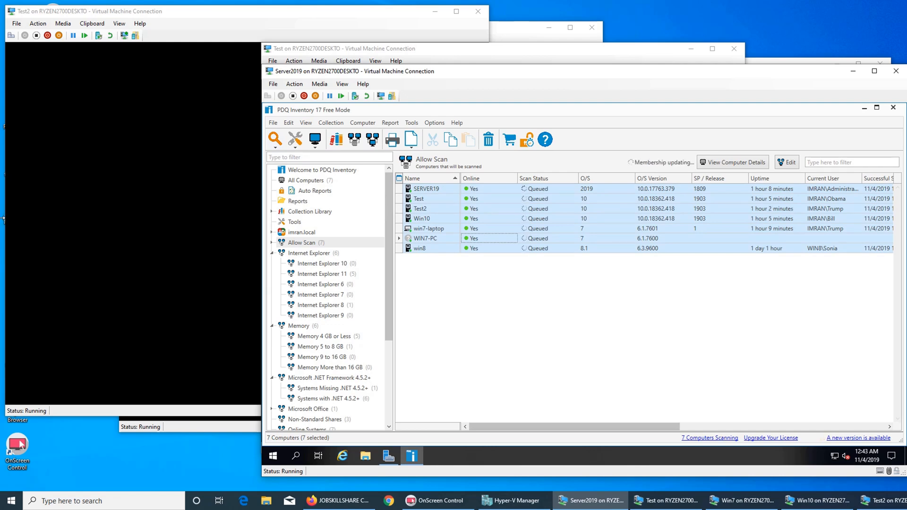
{"action": "left_click", "coordinate": [76, 215]}
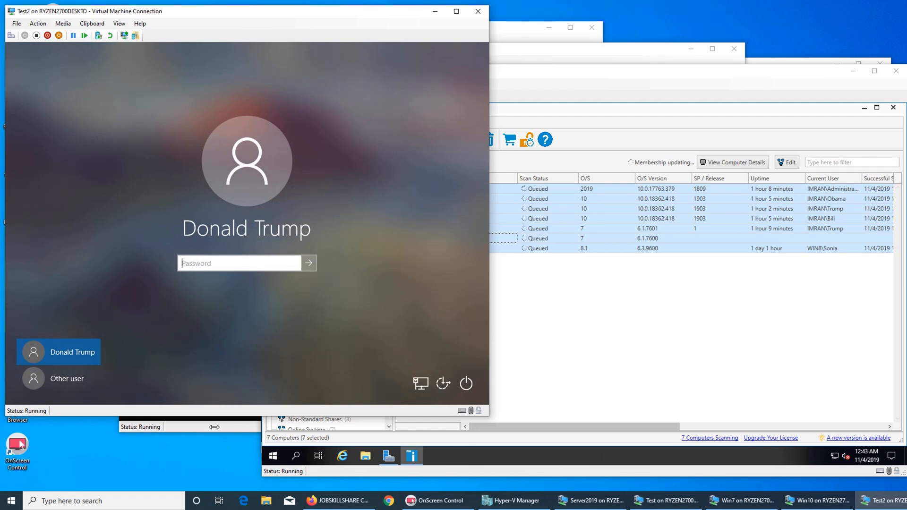
Step: Wake the Win10 and Test VMs to their sign-in pages and launch Firefox on Win7
{"action": "left_click", "coordinate": [214, 428]}
{"action": "left_click", "coordinate": [283, 332]}
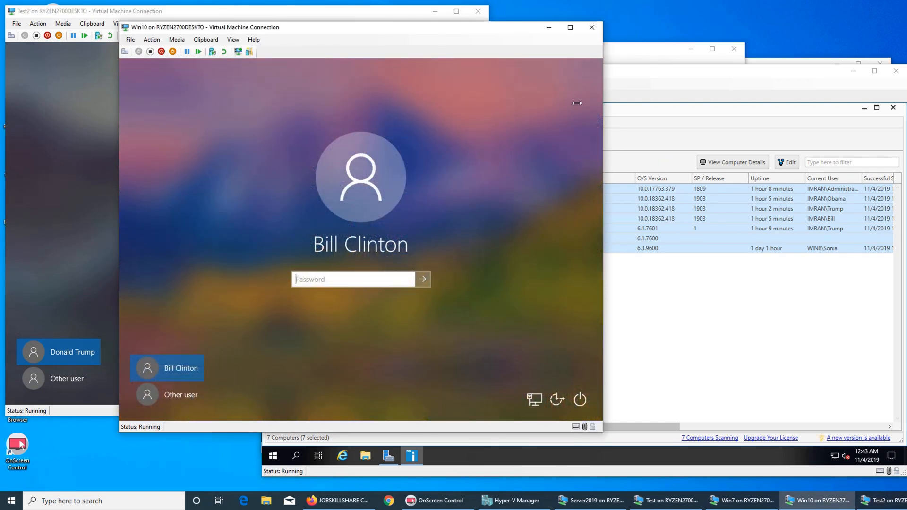
{"action": "left_click", "coordinate": [630, 59]}
{"action": "left_click", "coordinate": [524, 165]}
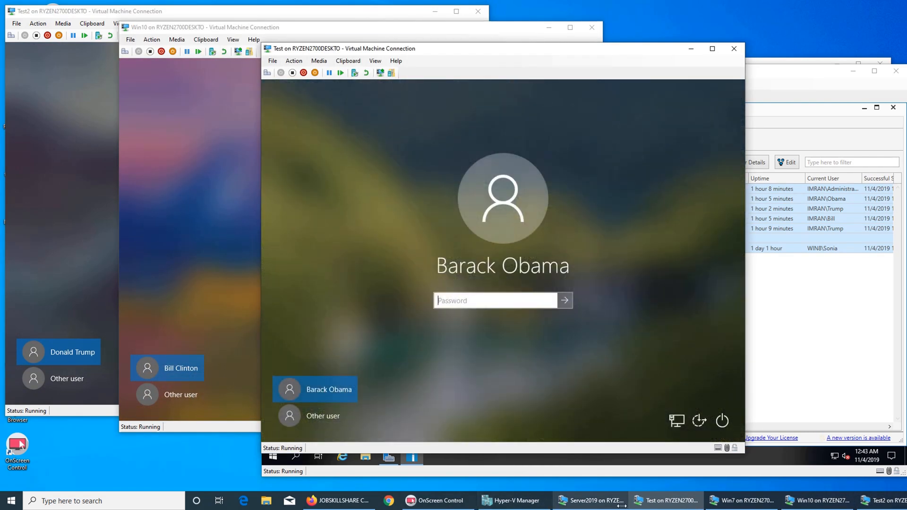
{"action": "left_click", "coordinate": [746, 501]}
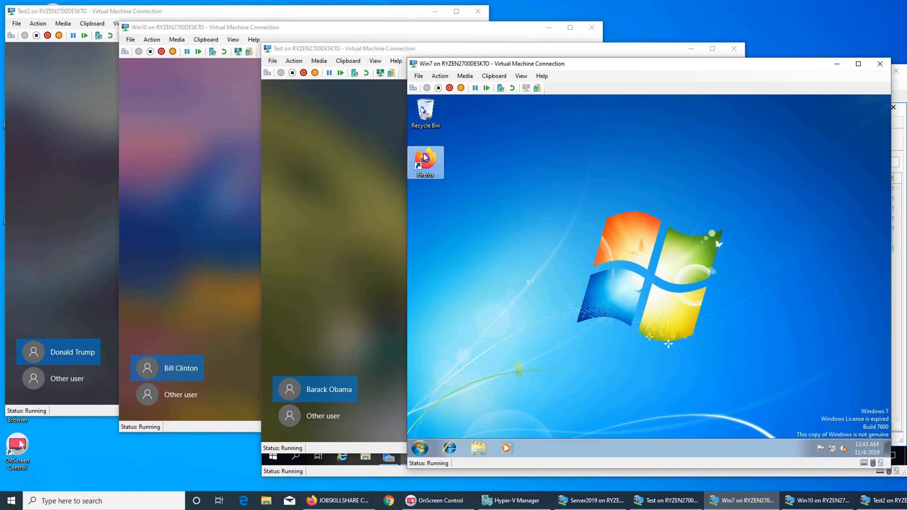
{"action": "double_click", "coordinate": [418, 168]}
Step: Sign in on the Test VM with its password, then return to the Server2019 VM
{"action": "left_click", "coordinate": [328, 194]}
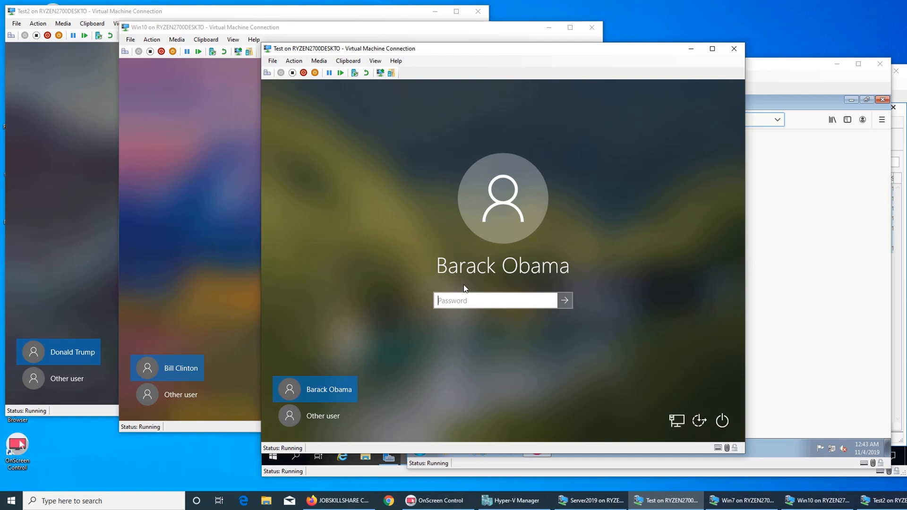
{"action": "type", "text": "******"}
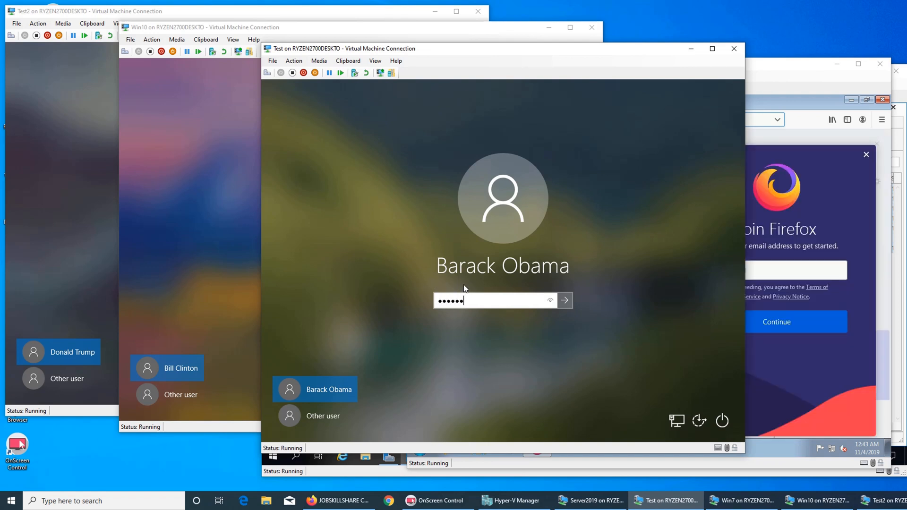
{"action": "type", "text": "*****"}
{"action": "key", "text": "Return"}
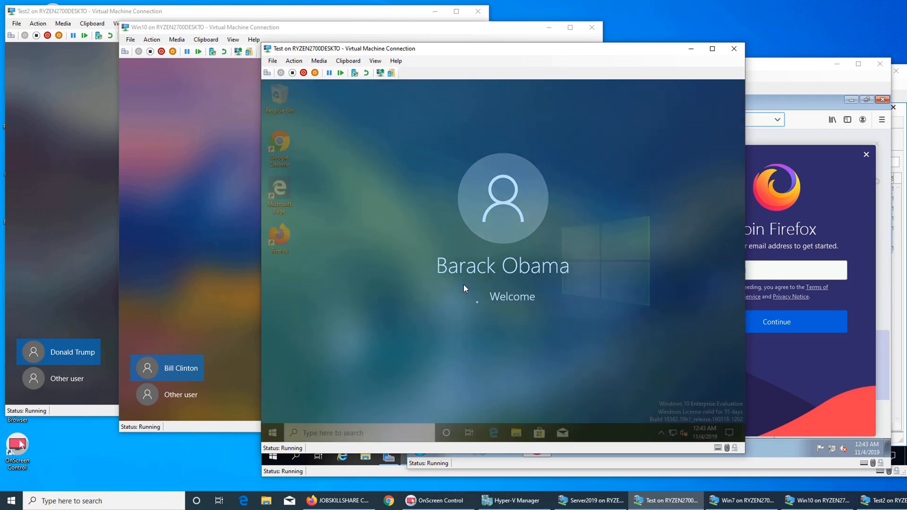
{"action": "left_click", "coordinate": [805, 95]}
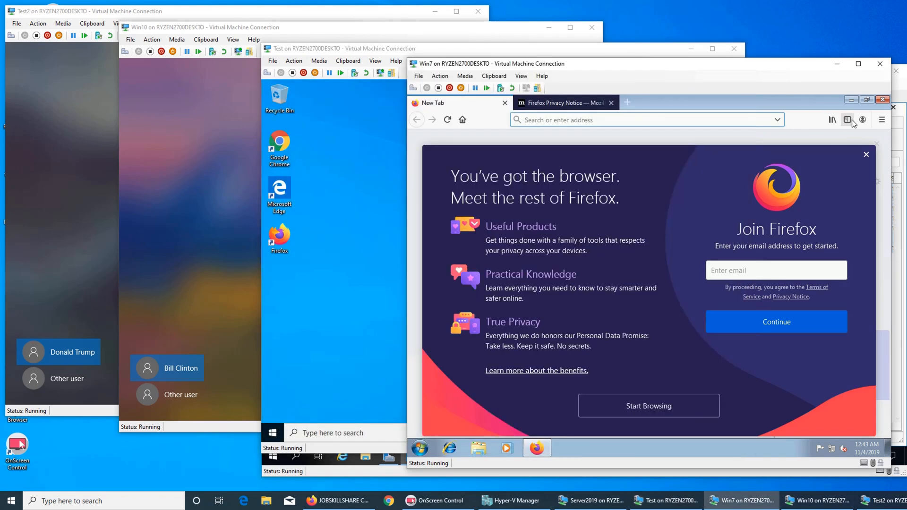
{"action": "left_click", "coordinate": [605, 503]}
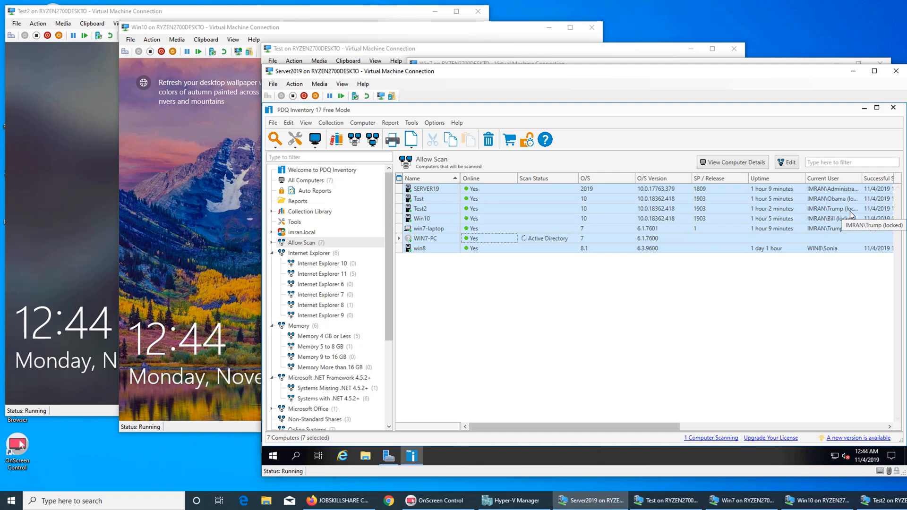
Step: Autofit the Current User column so each account's full entry and locked status show
{"action": "double_click", "coordinate": [862, 182]}
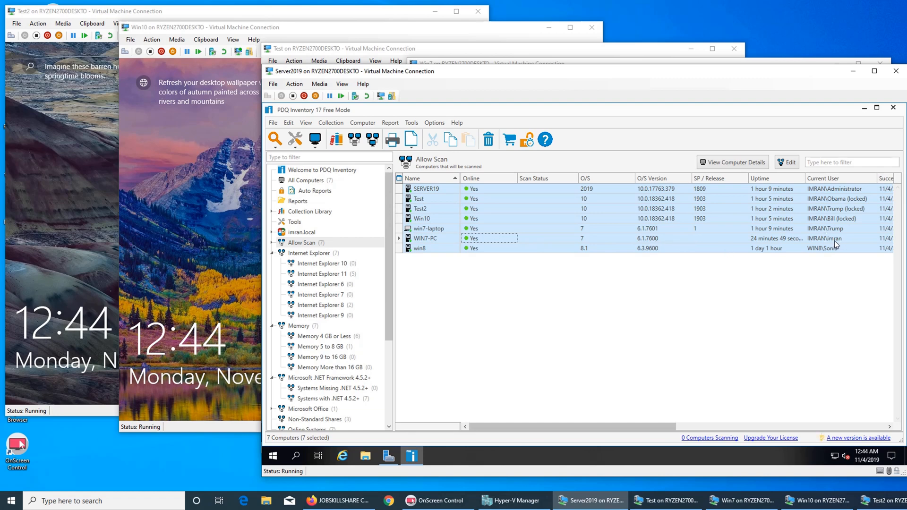
{"action": "left_click_drag", "start_coordinate": [661, 427], "coordinate": [804, 422]}
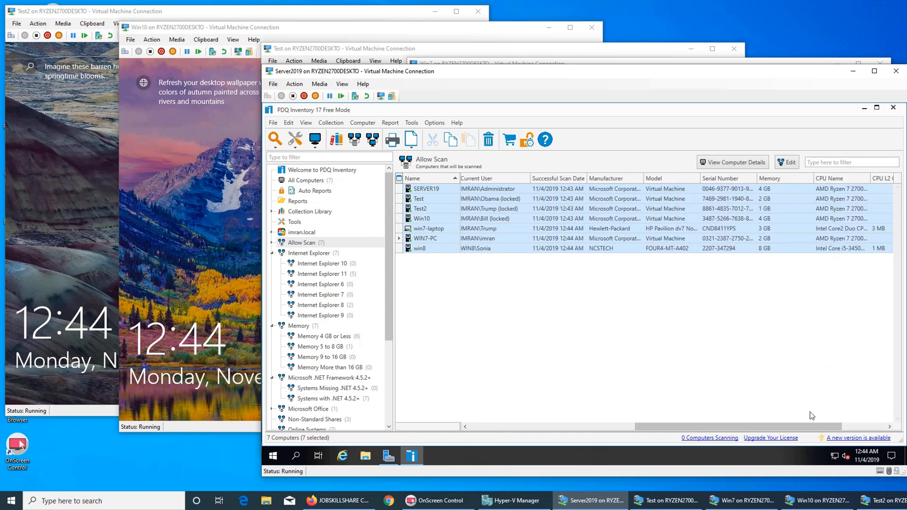
{"action": "left_click_drag", "start_coordinate": [788, 425], "coordinate": [850, 422]}
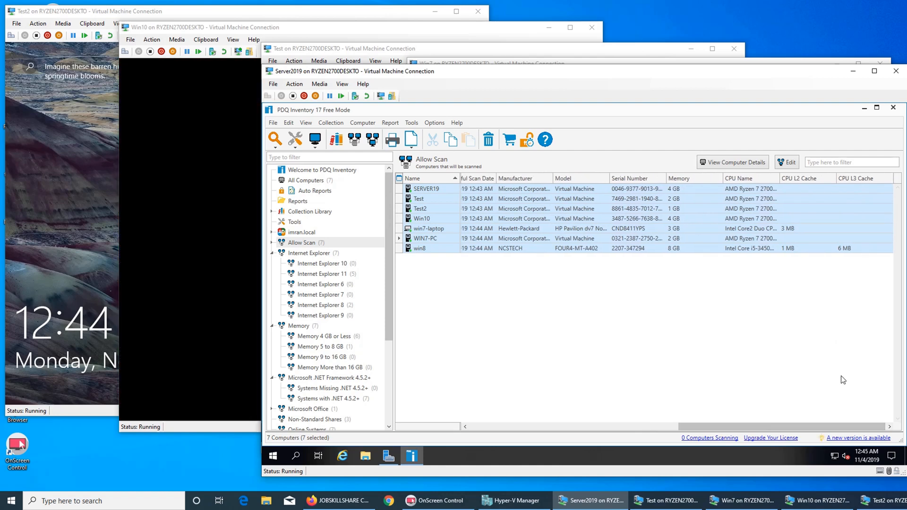
{"action": "left_click", "coordinate": [655, 425]}
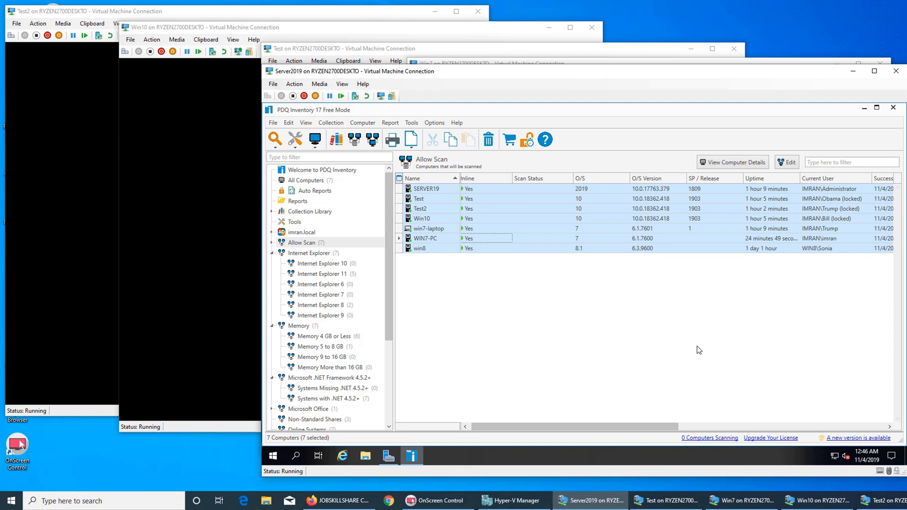
{"action": "left_click", "coordinate": [317, 146]}
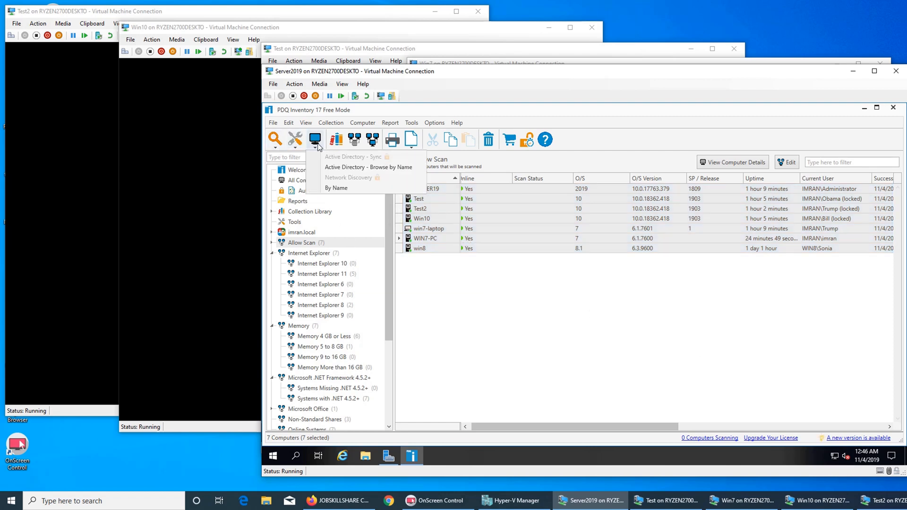
{"action": "left_click", "coordinate": [335, 188]}
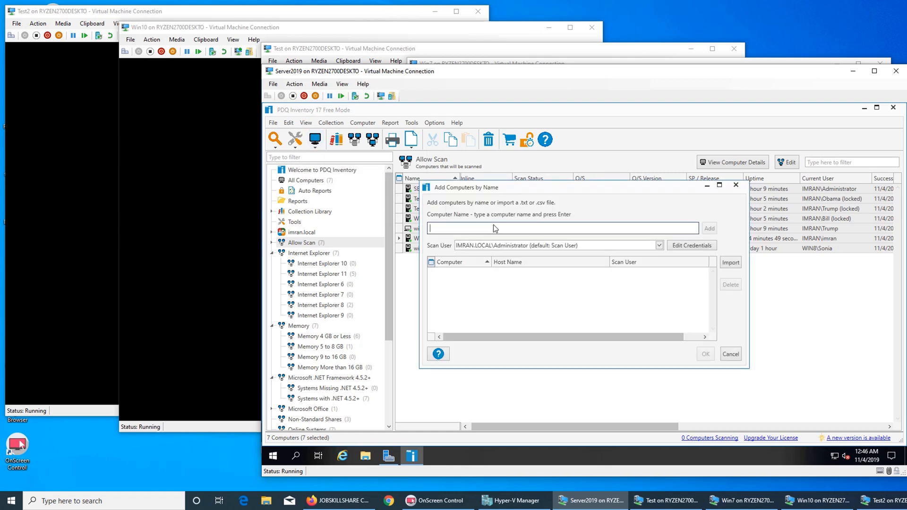
{"action": "type", "text": "win7"}
{"action": "left_click", "coordinate": [709, 229]}
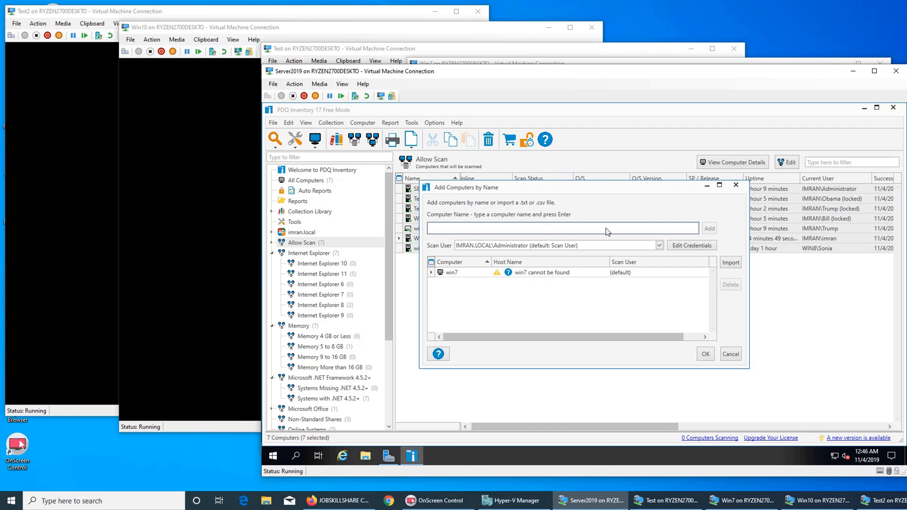
{"action": "type", "text": "win"}
{"action": "type", "text": "7-laptop"}
{"action": "left_click", "coordinate": [710, 228]}
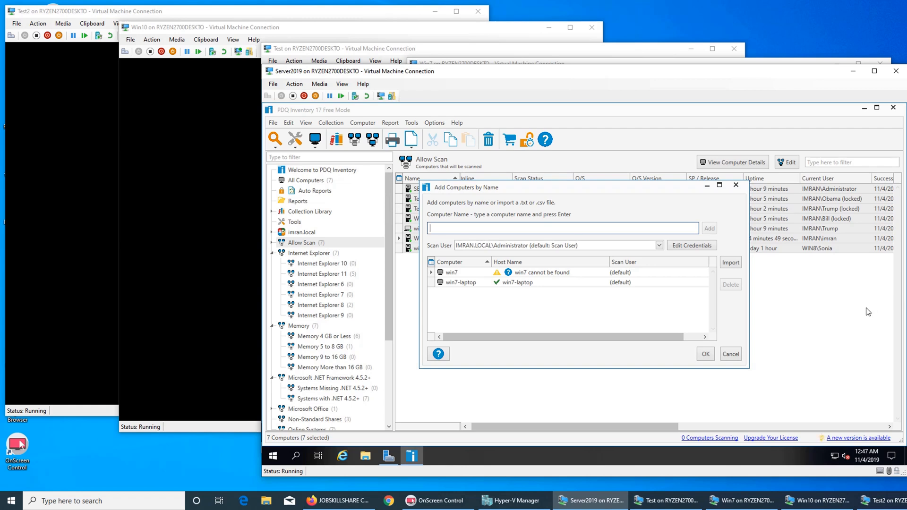
{"action": "left_click", "coordinate": [734, 186]}
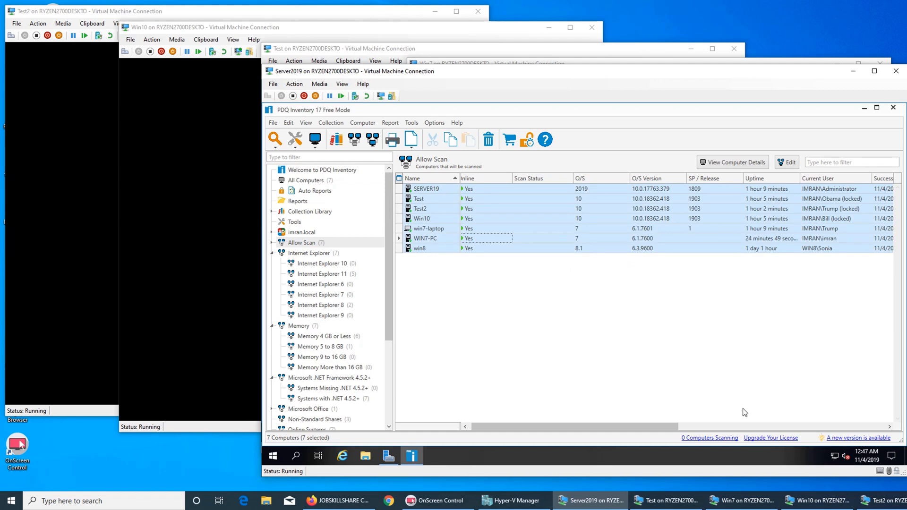